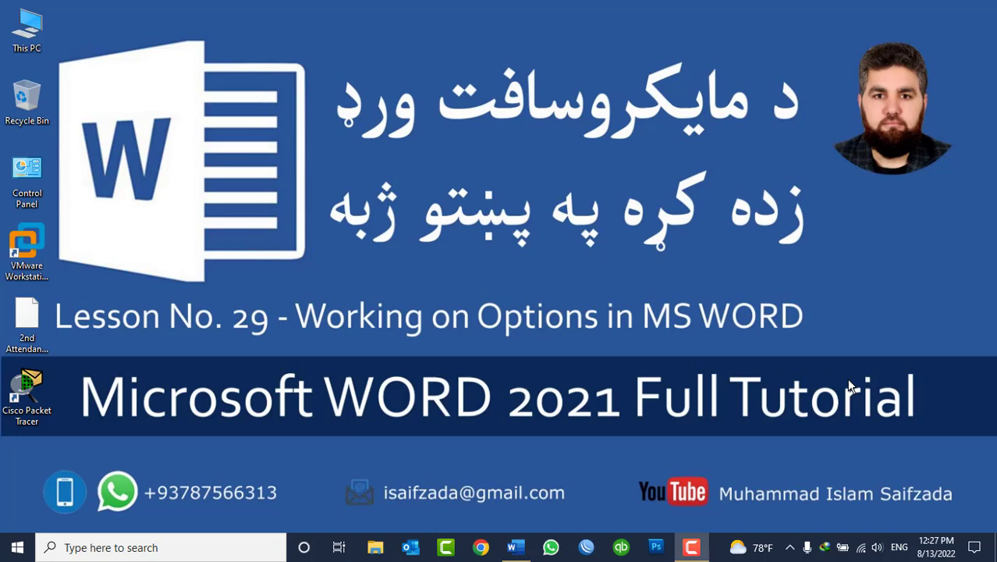
# - Refresh the desktop and bring up Word's blank Document1 from the taskbar
pyautogui.rightClick(544, 148)
pyautogui.click(584, 183)
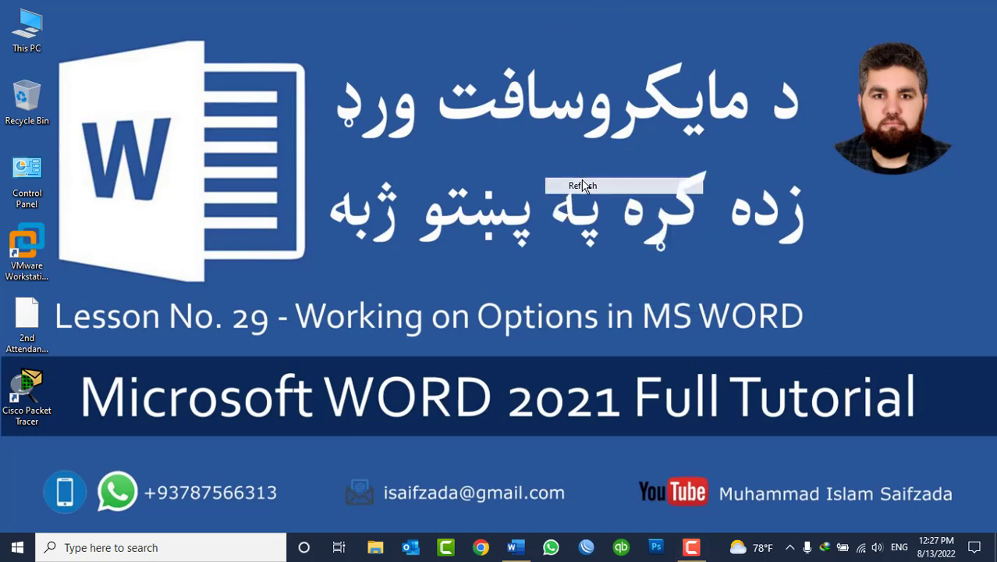
pyautogui.click(517, 549)
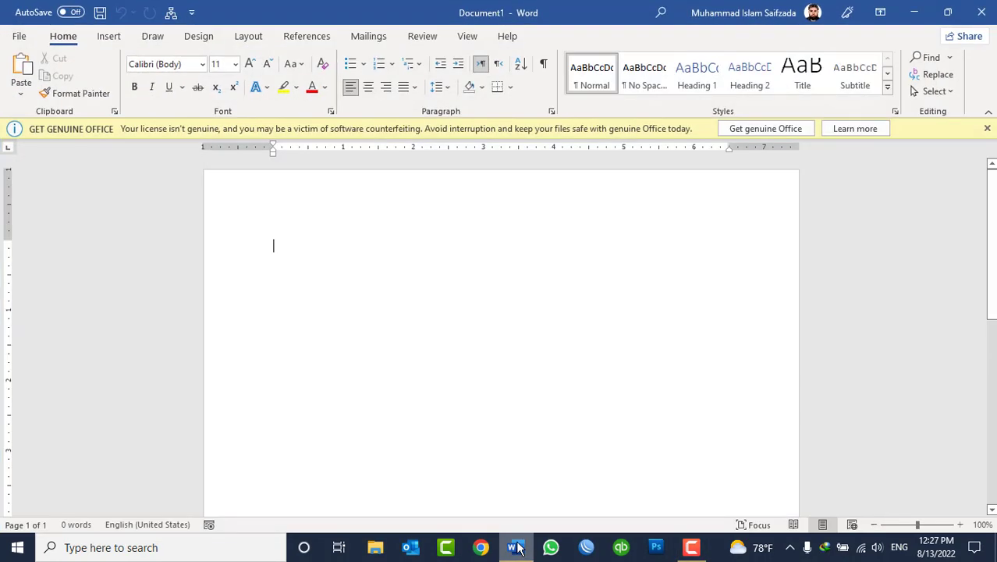
pyautogui.click(20, 39)
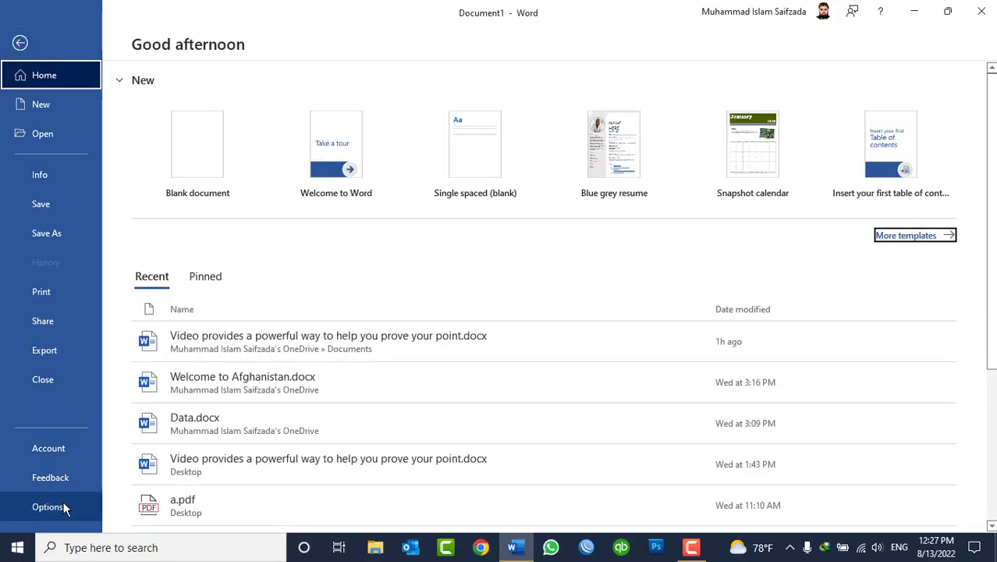
pyautogui.click(47, 507)
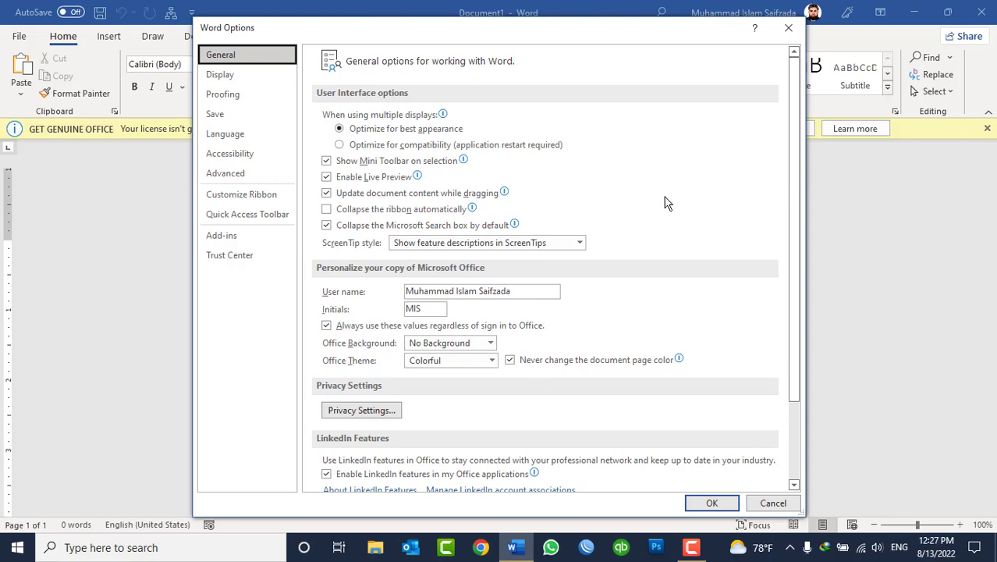
pyautogui.click(769, 503)
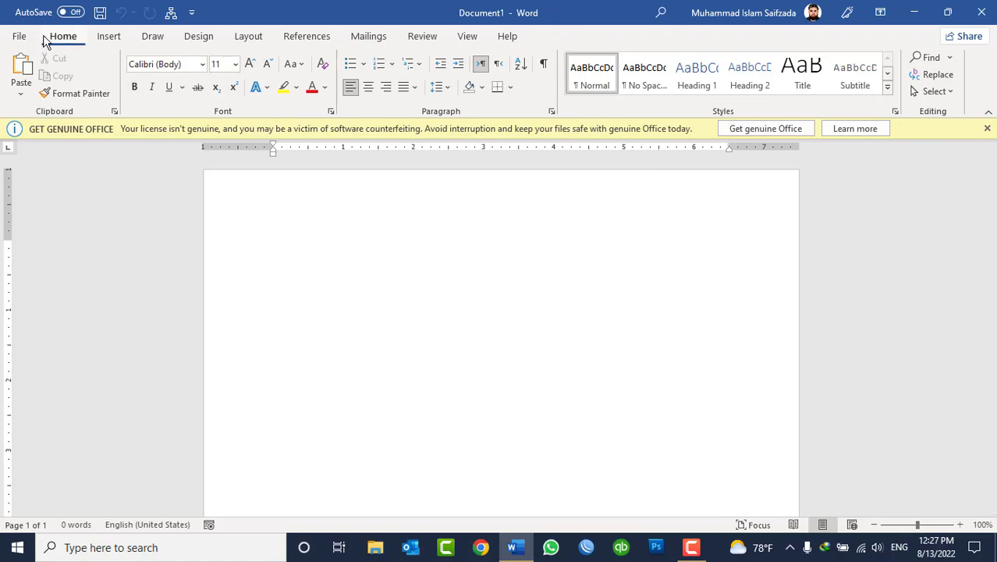
# - Choose Calligraphy as the Office Background on the General options page and confirm with OK
pyautogui.click(19, 36)
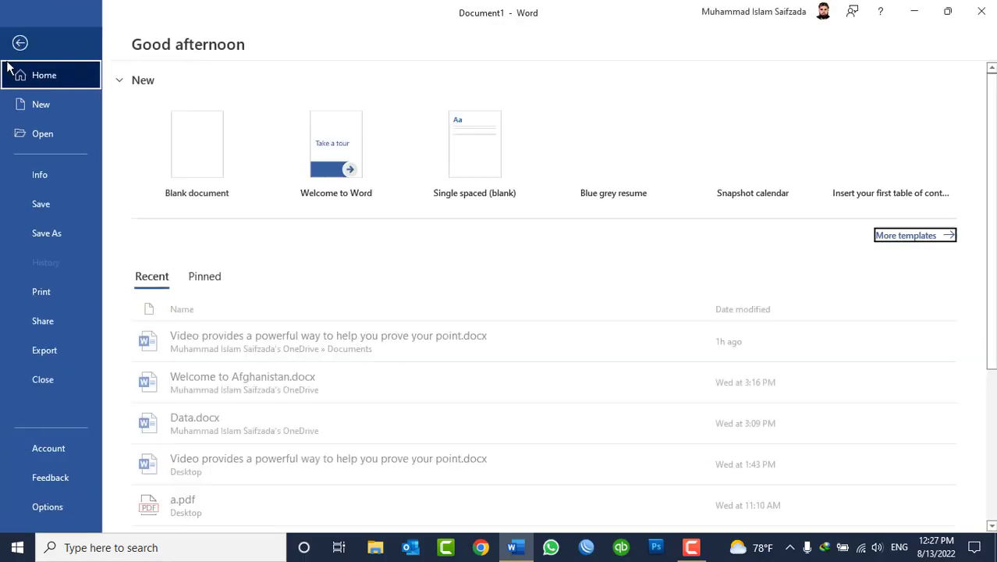
pyautogui.click(47, 507)
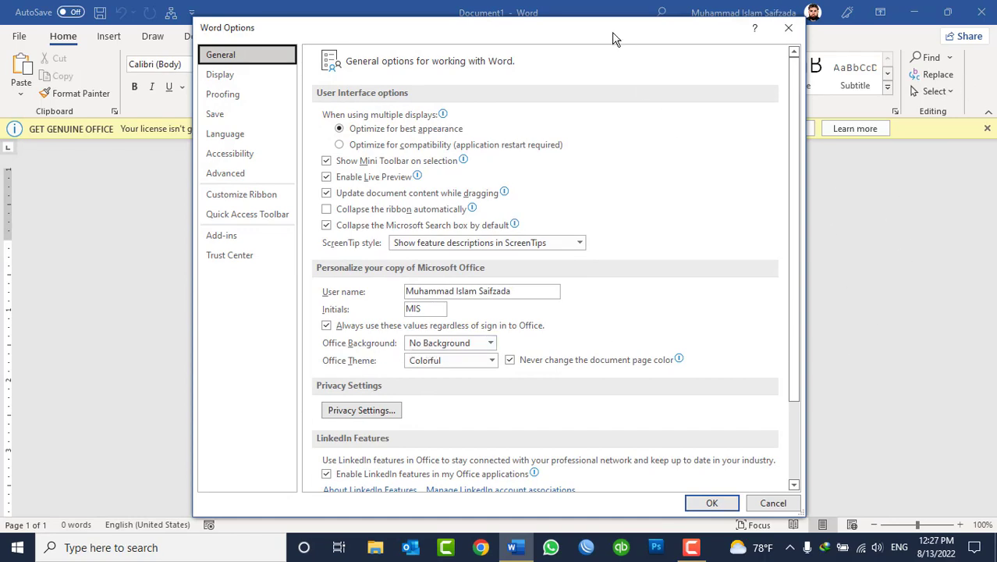
pyautogui.moveTo(613, 33); pyautogui.dragTo(796, 17)
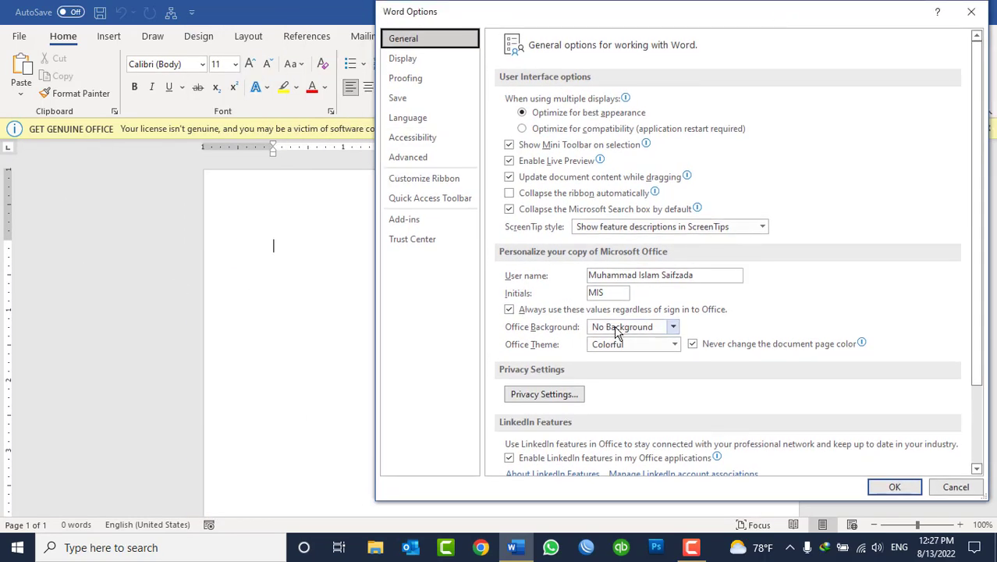
pyautogui.click(618, 329)
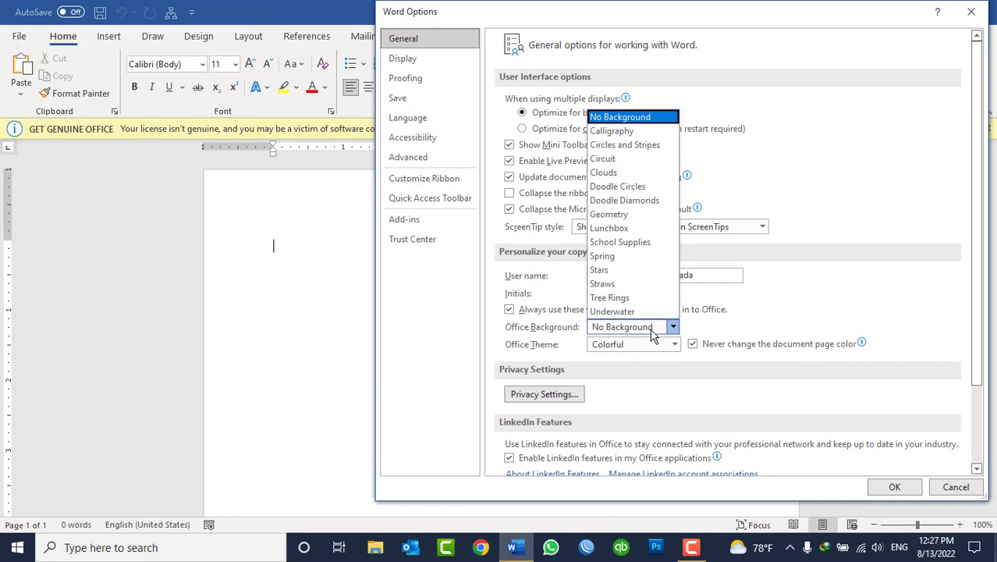
pyautogui.click(725, 14)
pyautogui.moveTo(576, 21); pyautogui.dragTo(348, 125)
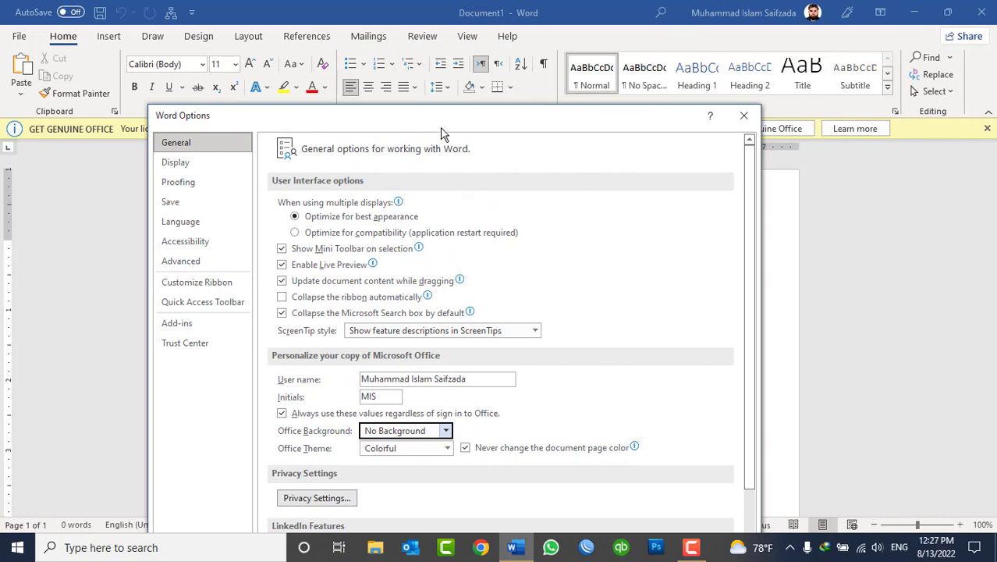
pyautogui.moveTo(442, 115); pyautogui.dragTo(441, 28)
pyautogui.click(430, 343)
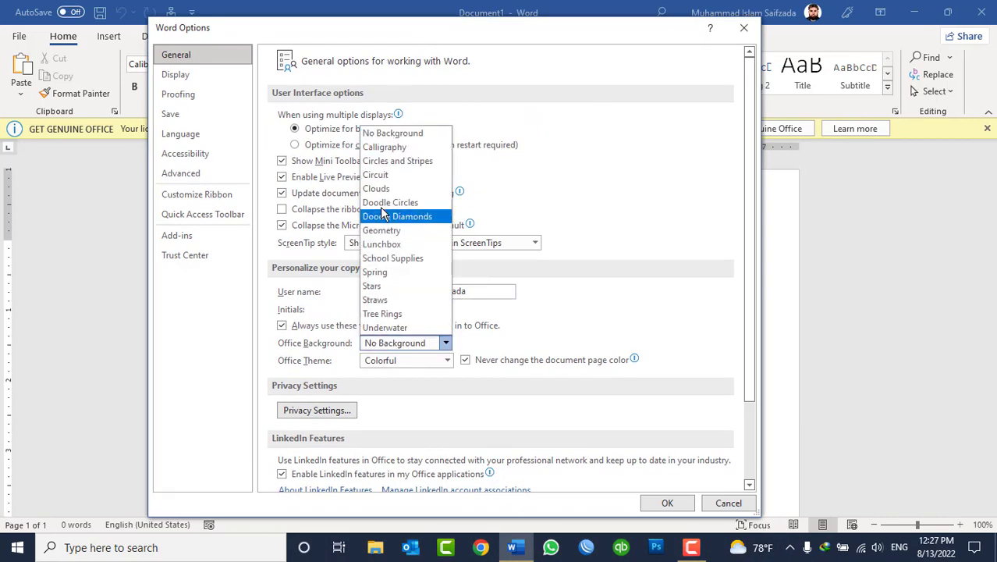
pyautogui.click(381, 149)
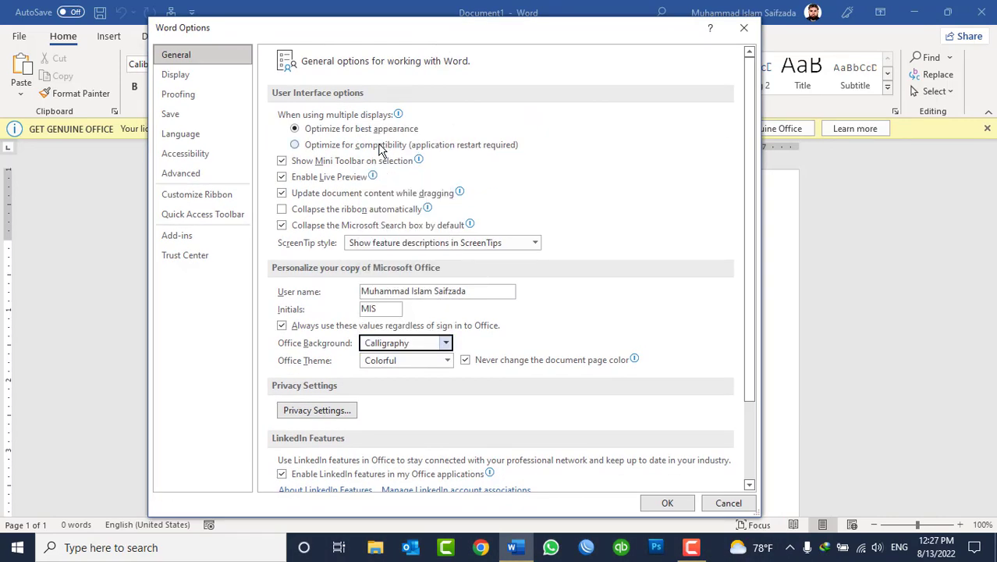
pyautogui.click(668, 504)
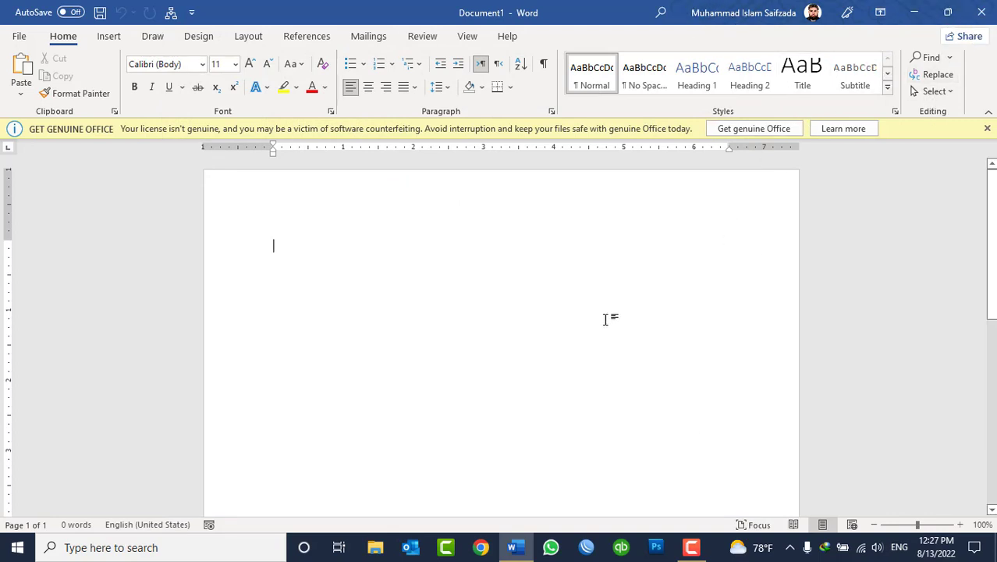
# - Change the Office Background from Calligraphy to No Background
pyautogui.click(20, 37)
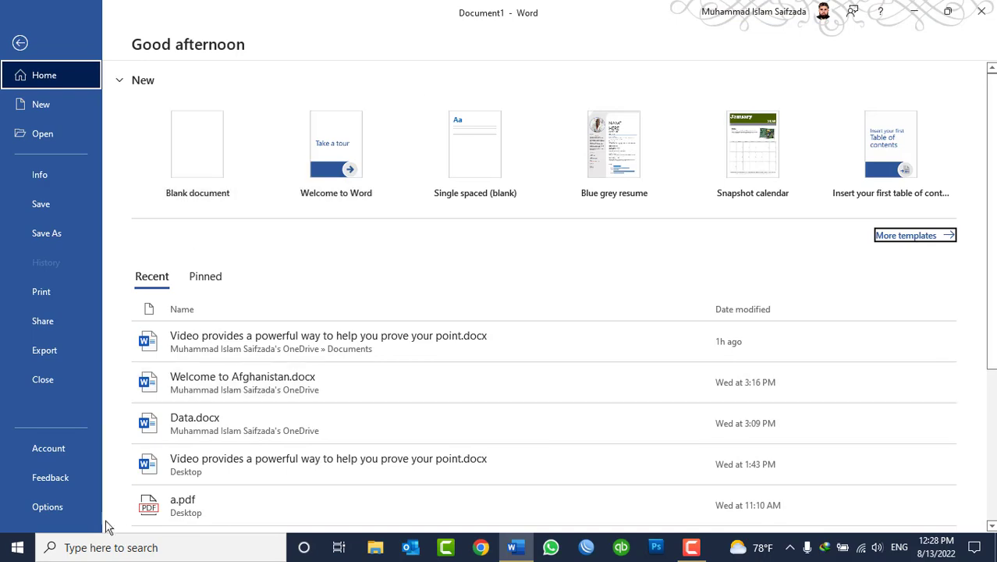
pyautogui.click(47, 507)
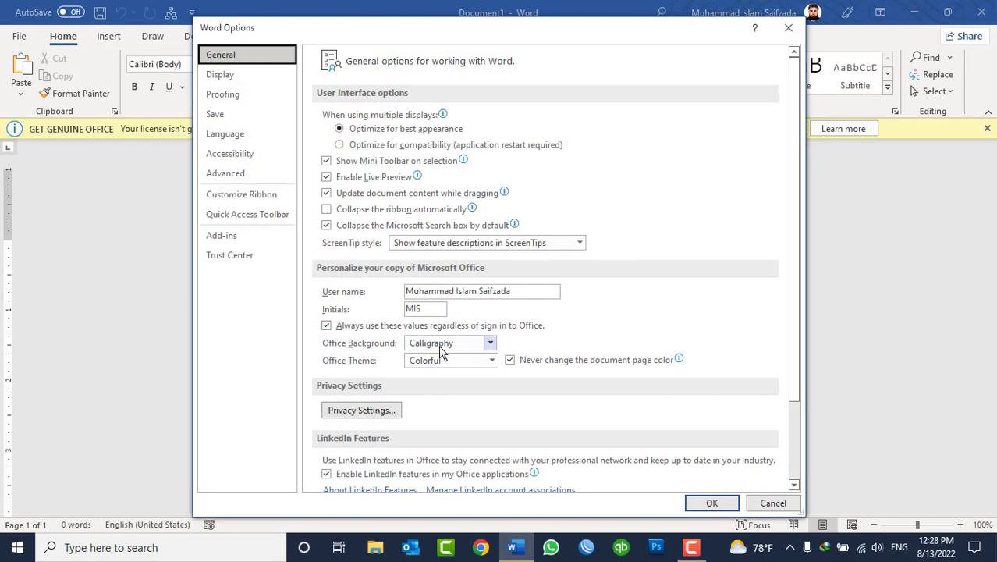
pyautogui.click(488, 343)
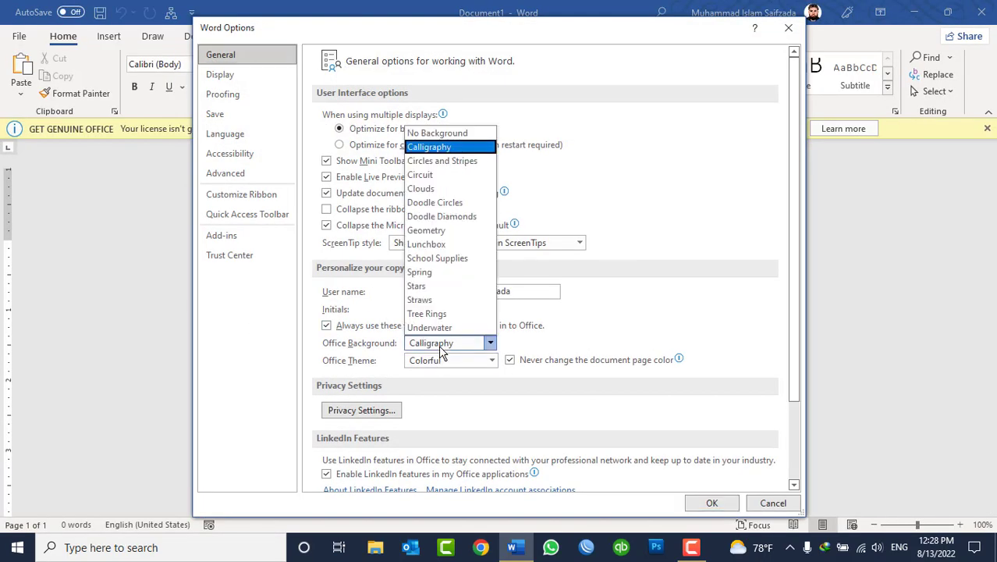
pyautogui.click(461, 136)
pyautogui.click(711, 503)
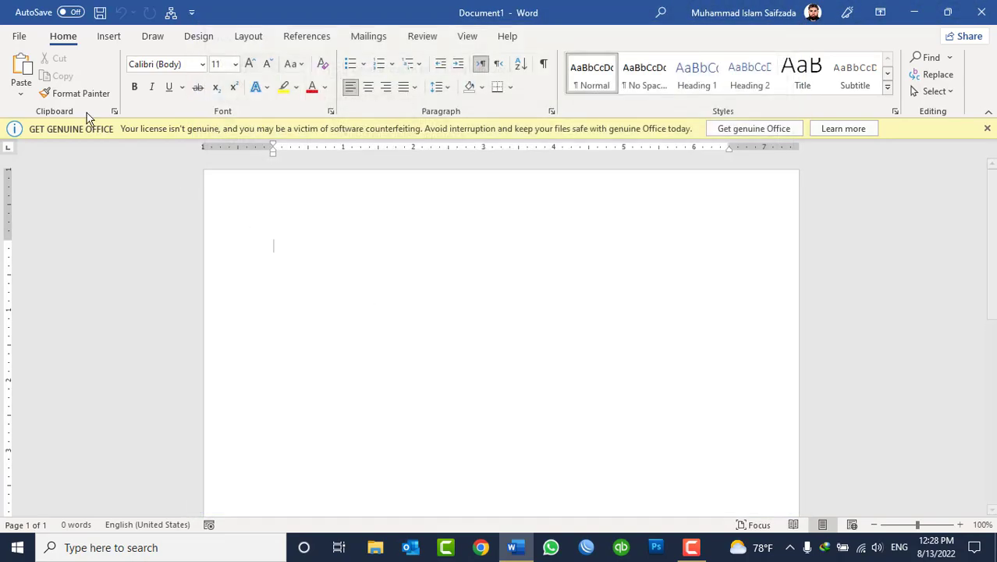
# - Set the Office Theme to Black in Word Options
pyautogui.click(18, 35)
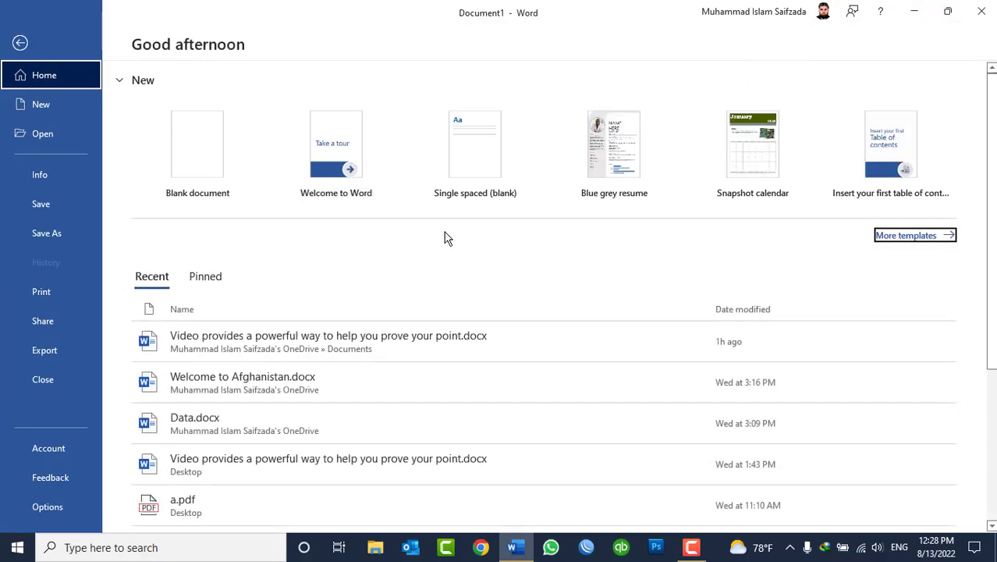
pyautogui.click(41, 507)
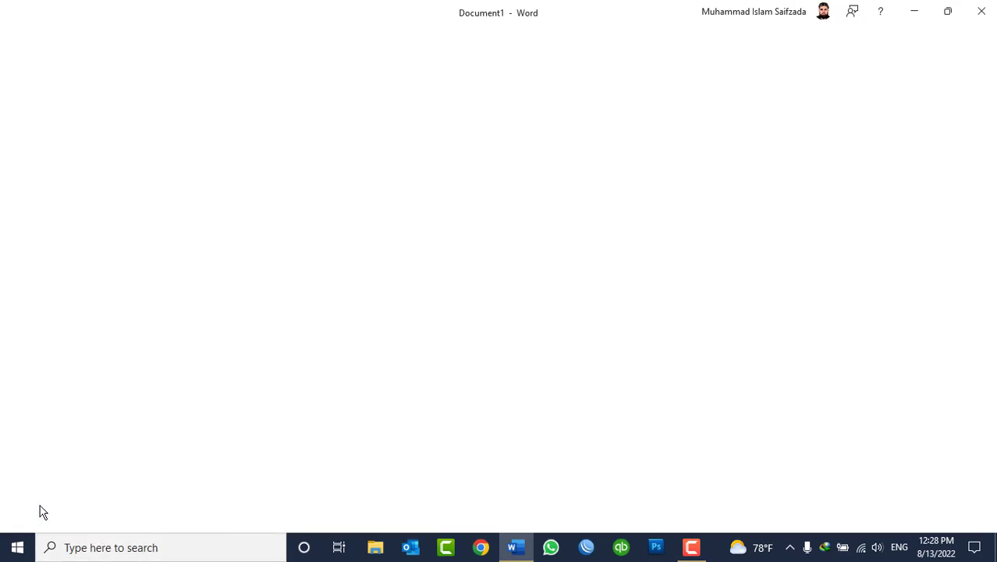
pyautogui.click(425, 363)
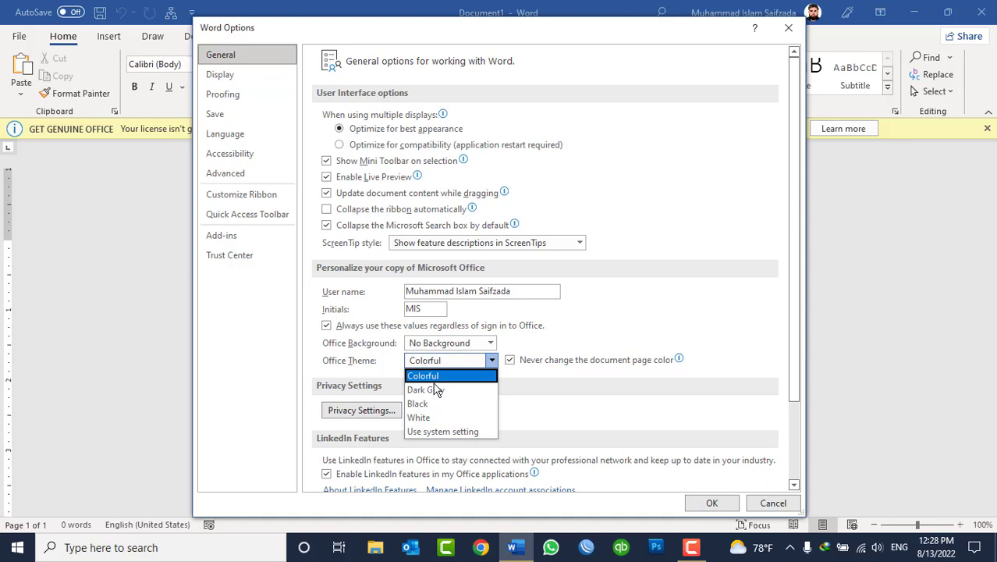
pyautogui.click(444, 405)
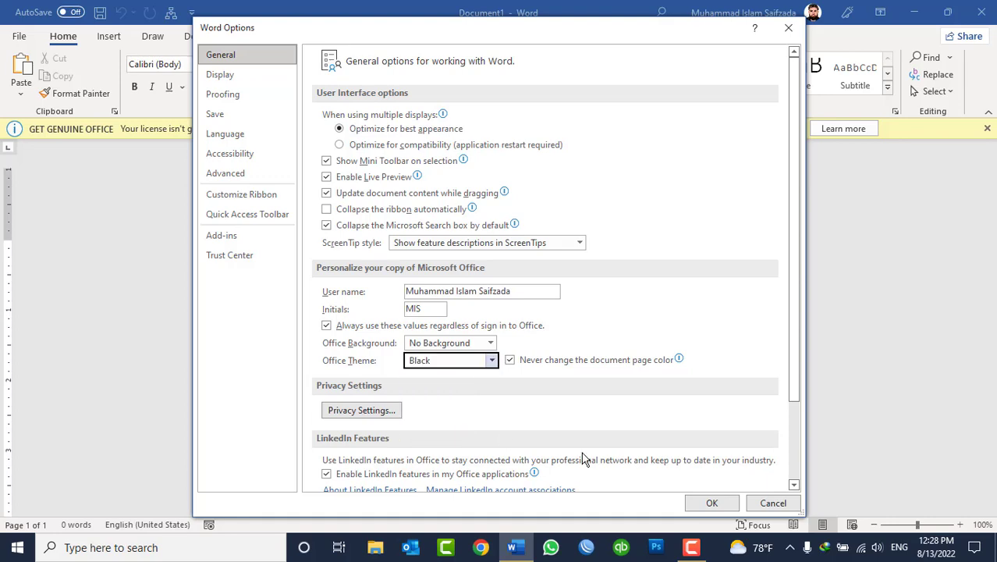
pyautogui.click(710, 503)
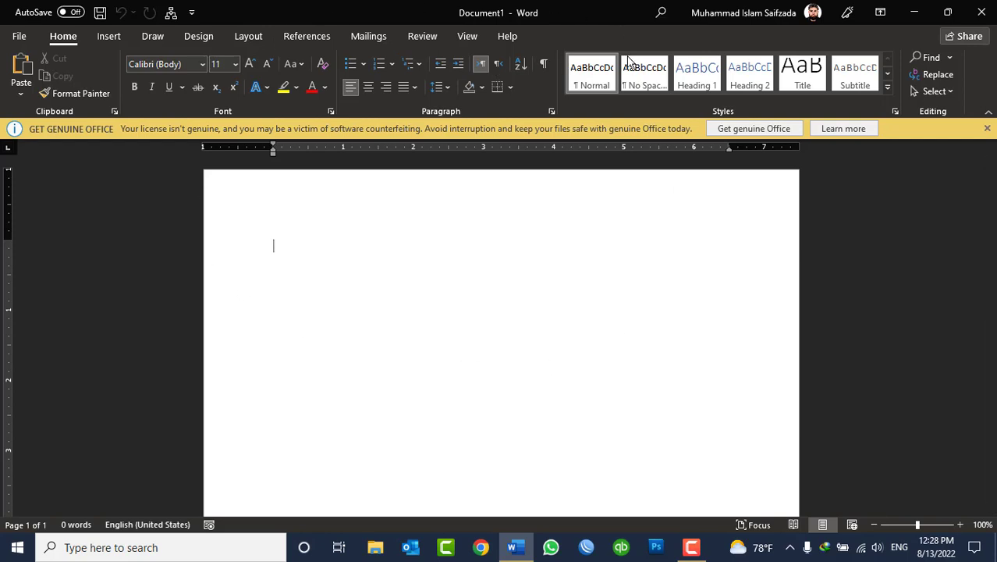
# - Look over the Insert ribbon commands
pyautogui.click(115, 37)
pyautogui.scroll(-1, 227, 37)
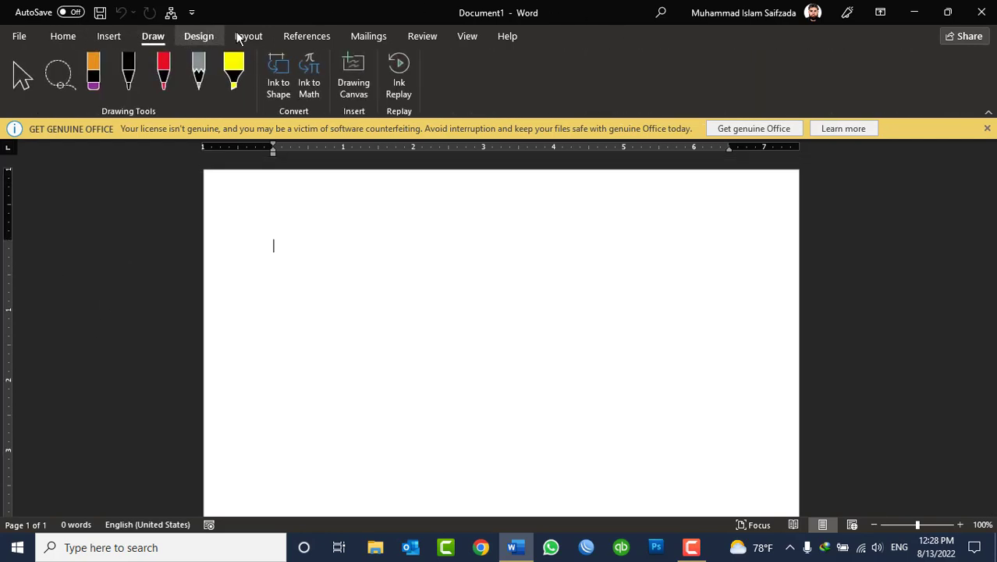
pyautogui.scroll(-1, 238, 36)
pyautogui.scroll(-1, 248, 36)
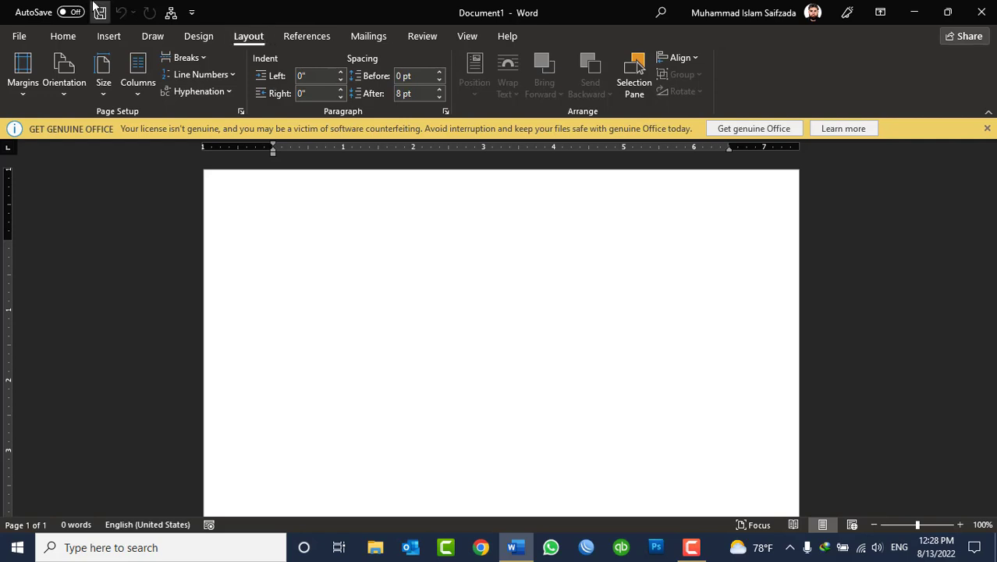
# - Switch the Office Theme back to Colorful in Word Options
pyautogui.click(19, 36)
pyautogui.click(44, 509)
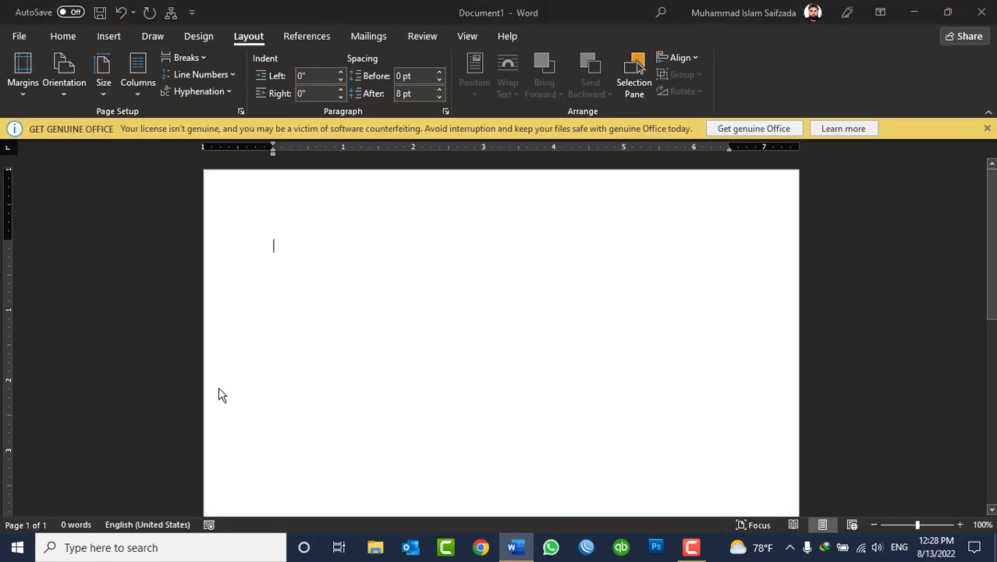
pyautogui.click(448, 363)
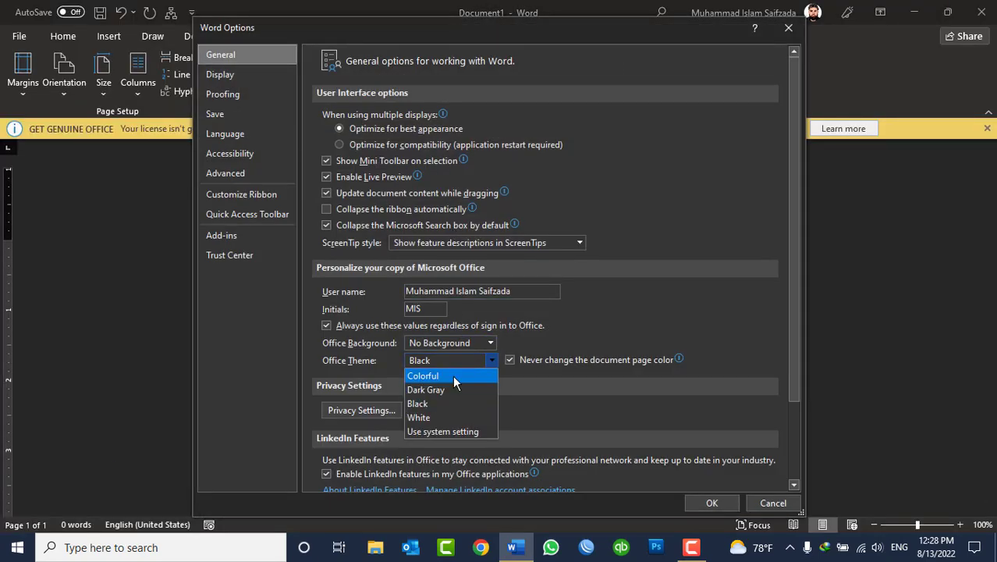
pyautogui.click(457, 377)
pyautogui.click(707, 502)
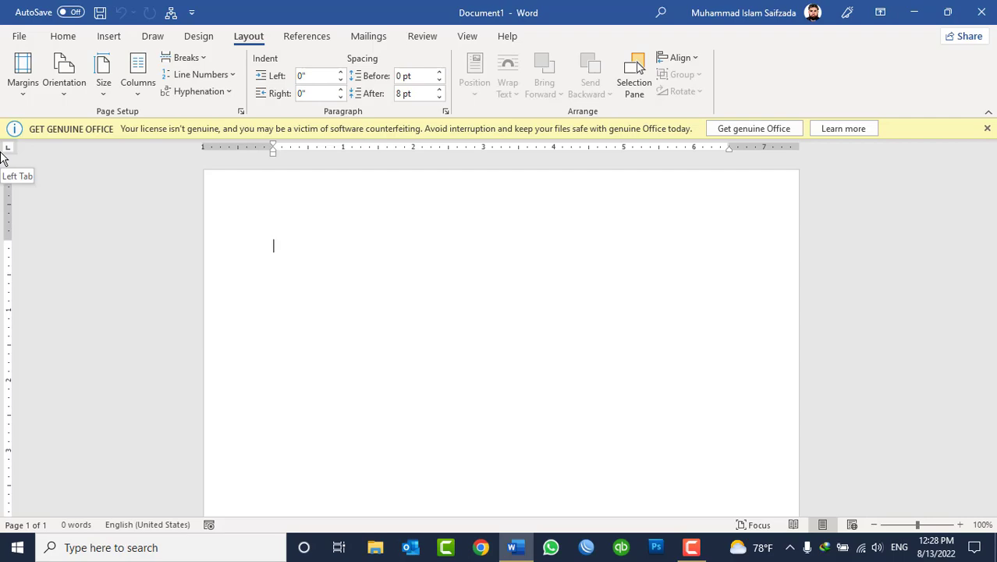
# - Set the Office Background to Calligraphy and the Office Theme to Black, then confirm
pyautogui.click(28, 35)
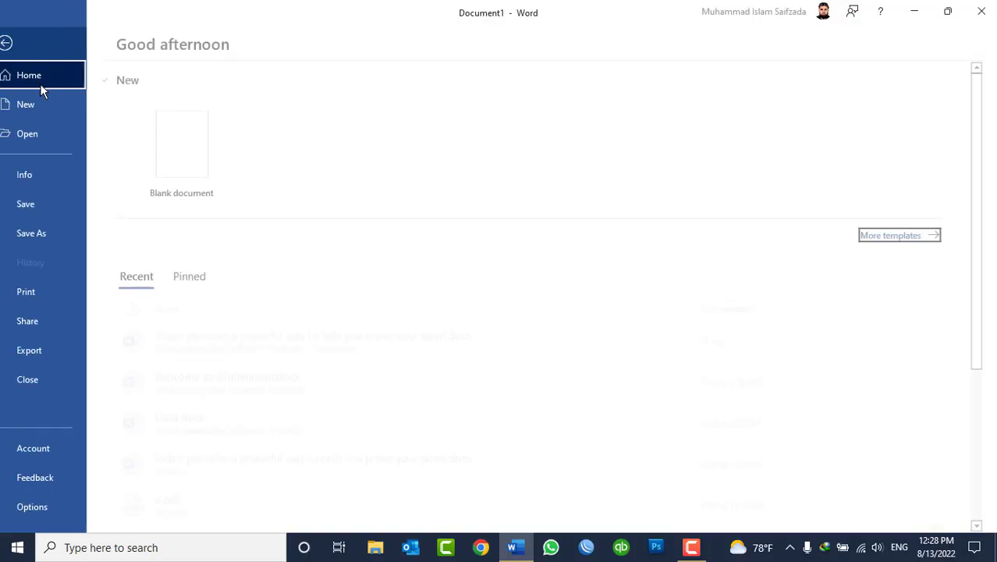
pyautogui.click(61, 507)
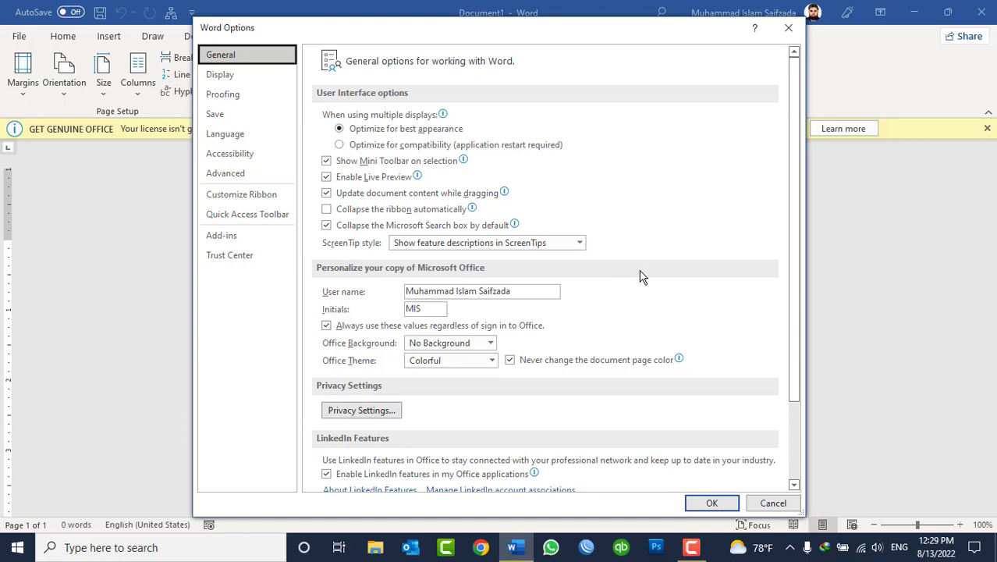
pyautogui.click(439, 344)
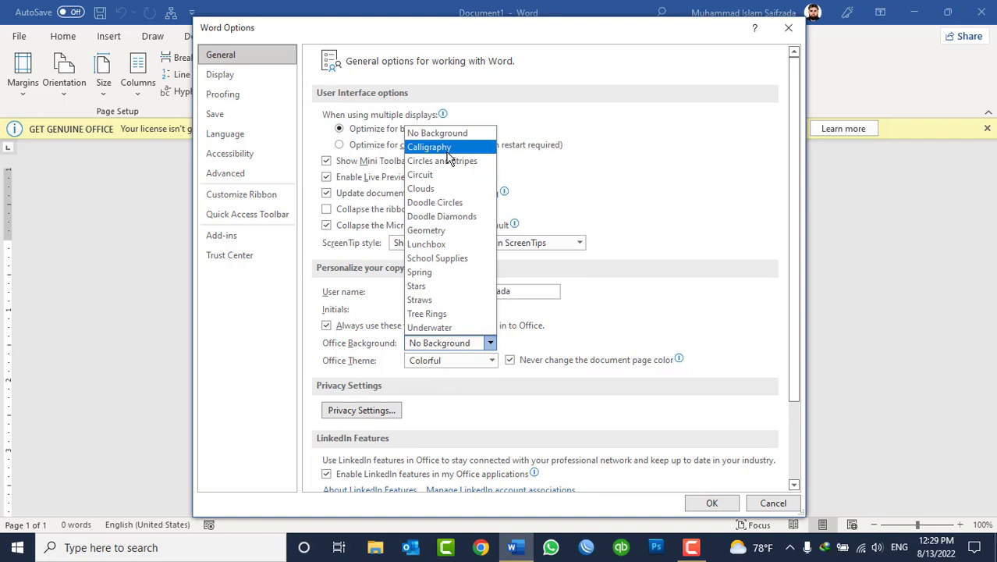
pyautogui.click(448, 153)
pyautogui.click(423, 363)
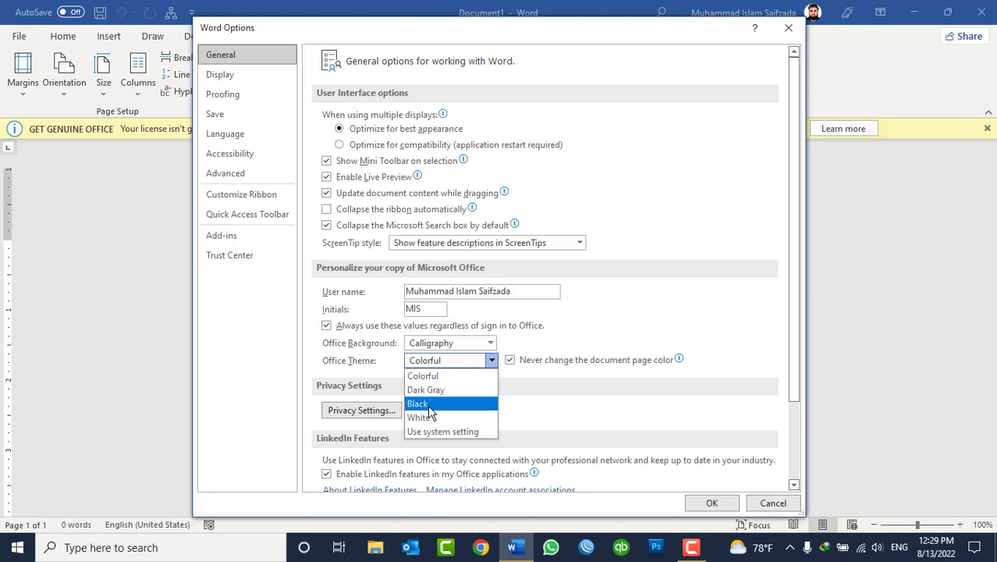
pyautogui.click(427, 404)
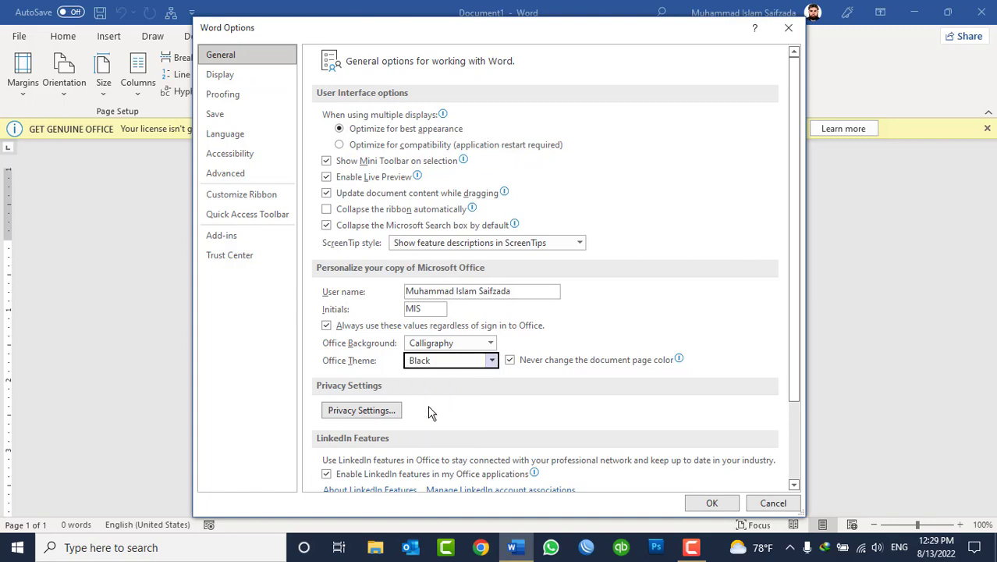
pyautogui.click(712, 503)
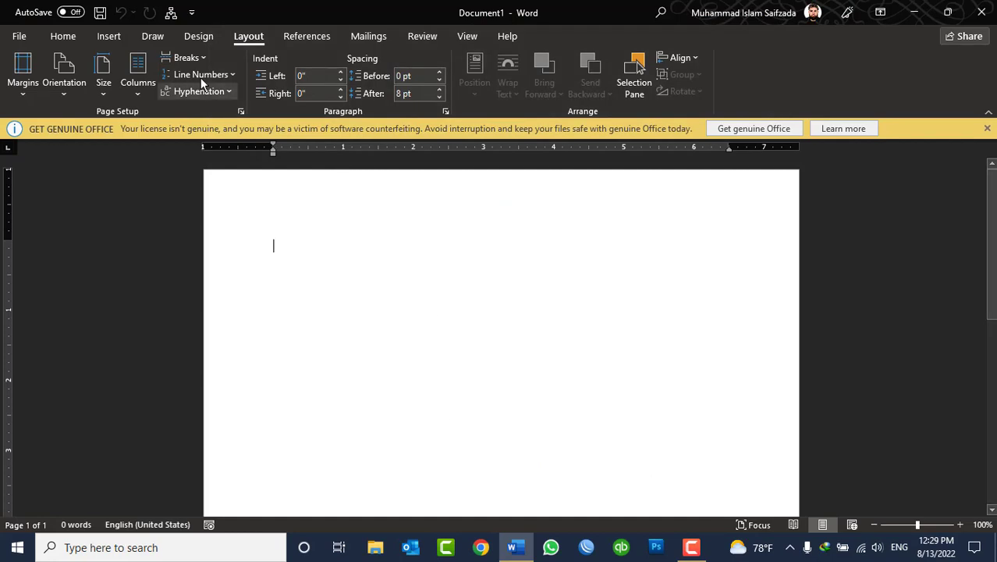
# - Sign out of the Microsoft account from the Account page and return to Document1
pyautogui.click(19, 36)
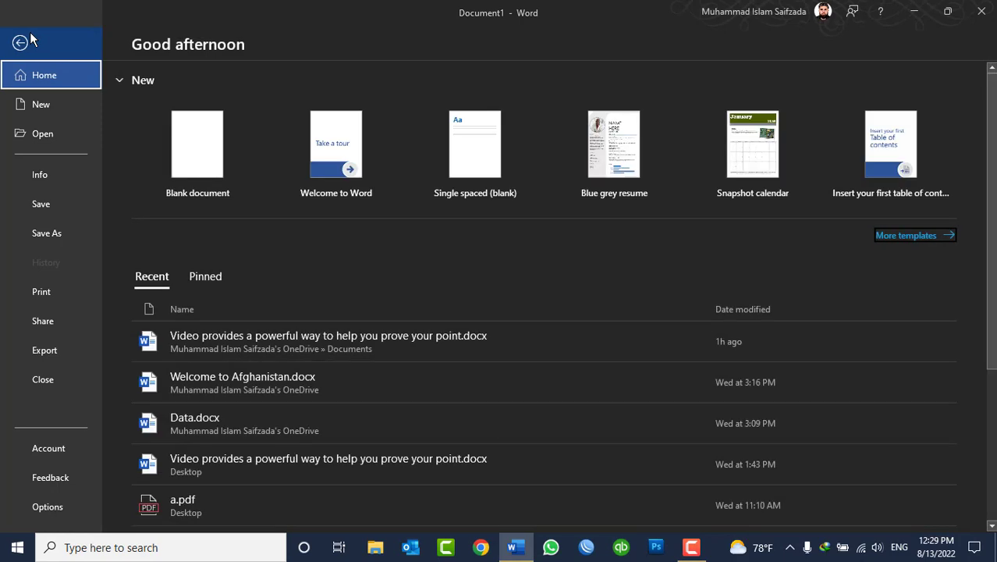
pyautogui.click(49, 448)
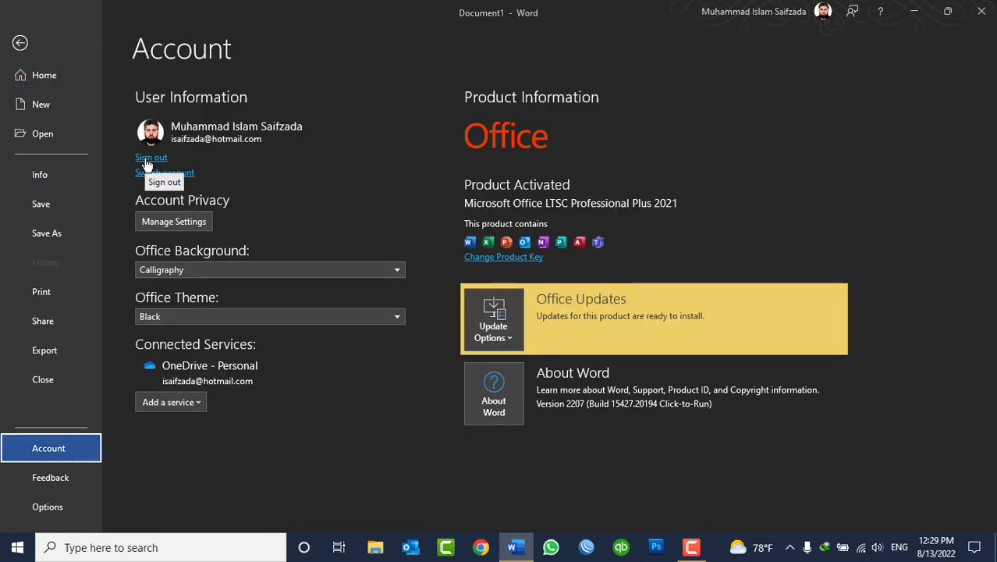
pyautogui.click(777, 18)
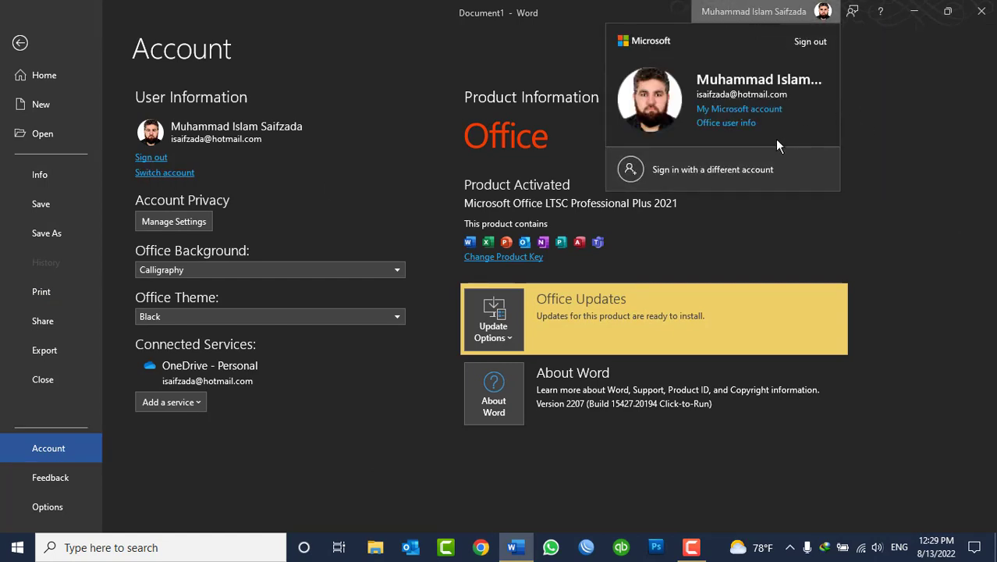
pyautogui.click(152, 157)
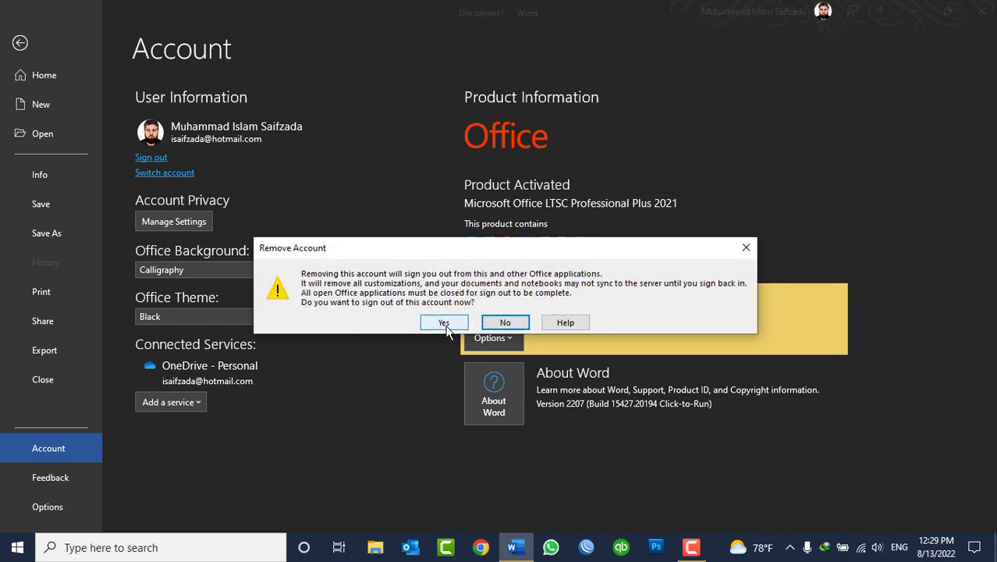
pyautogui.click(444, 323)
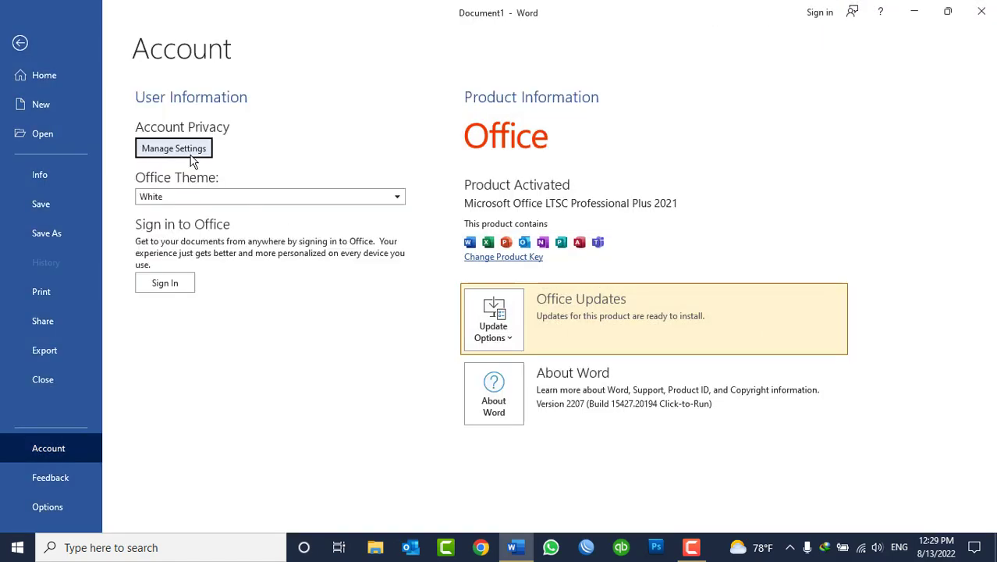
pyautogui.click(22, 42)
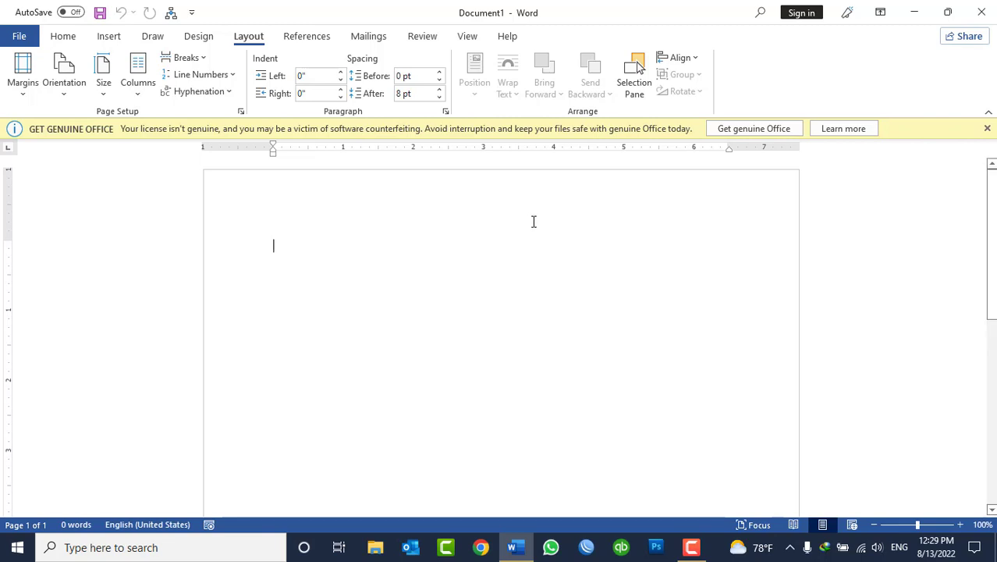
# - Set the Office Theme to Dark Gray in Word Options
pyautogui.click(19, 36)
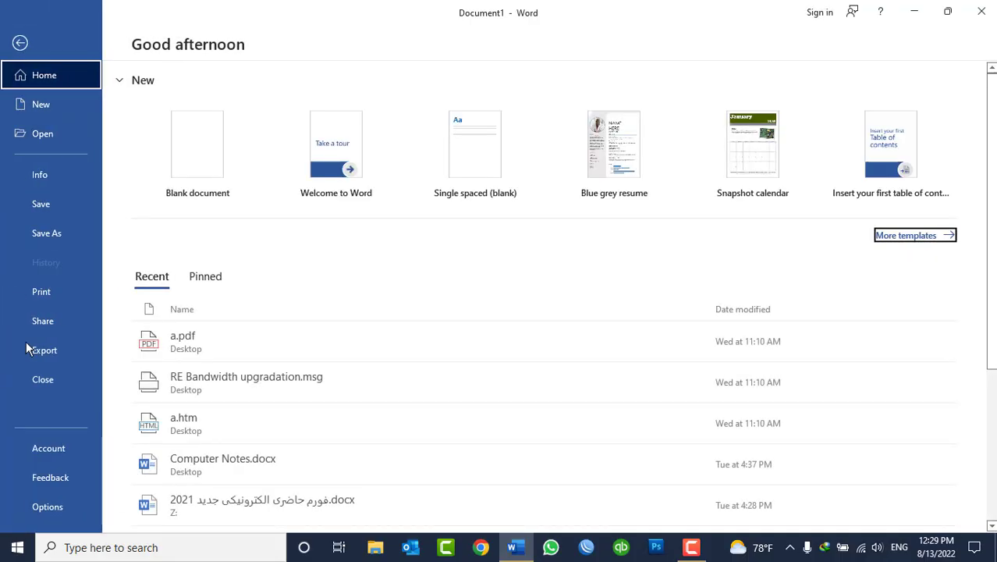
pyautogui.click(55, 507)
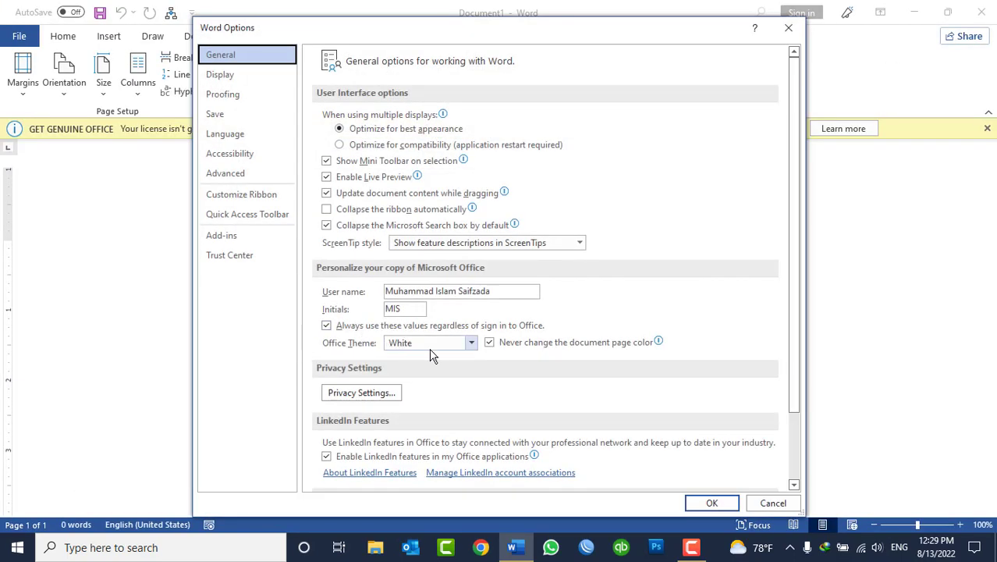
pyautogui.click(429, 348)
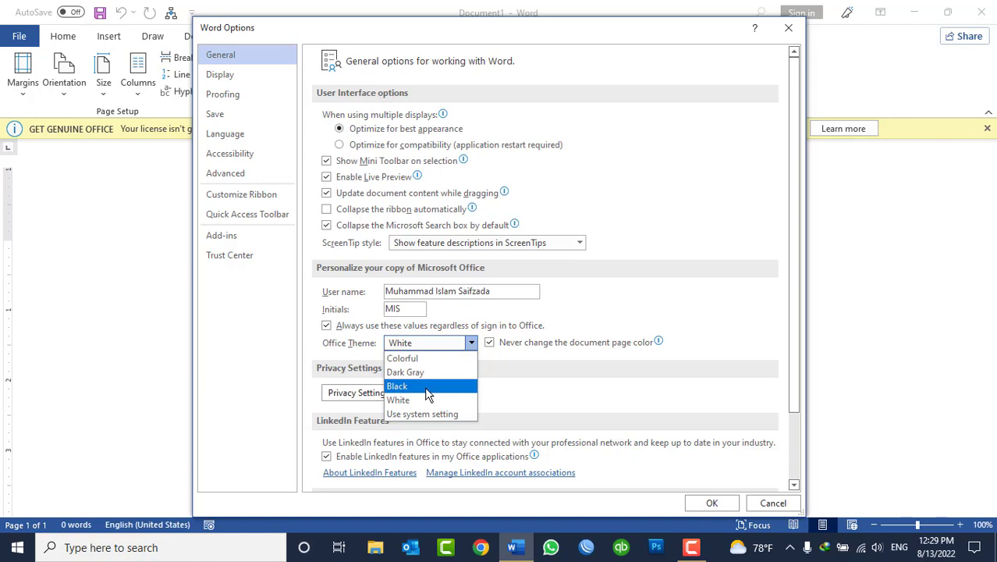
pyautogui.click(427, 374)
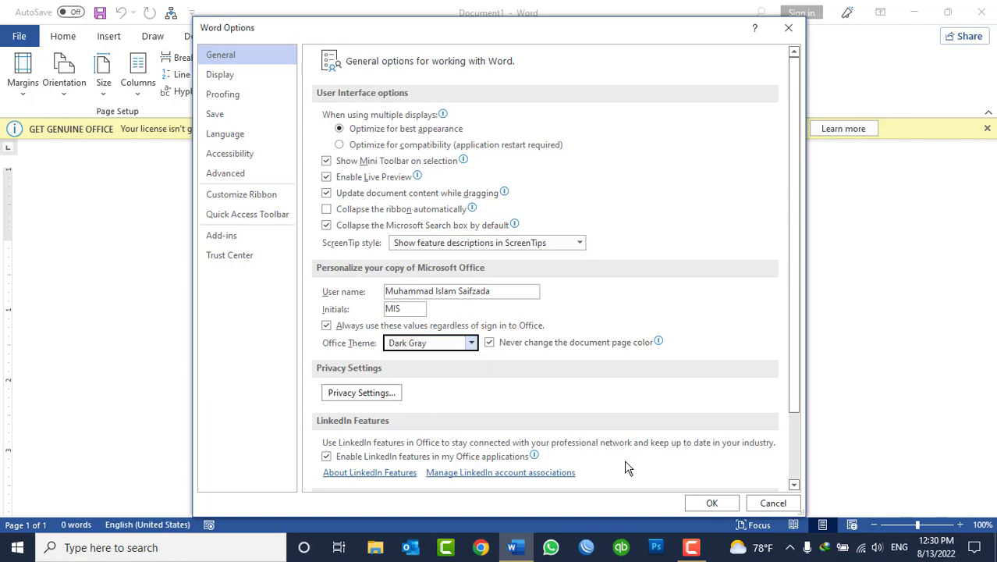
pyautogui.click(709, 503)
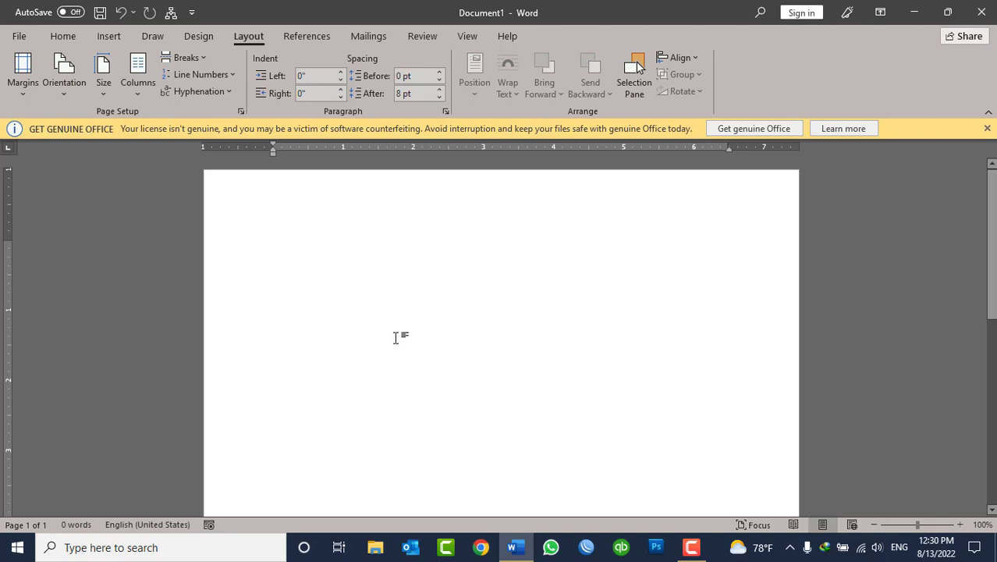
# - Reopen Word Options and close them unchanged, then show the File start screen
pyautogui.click(22, 39)
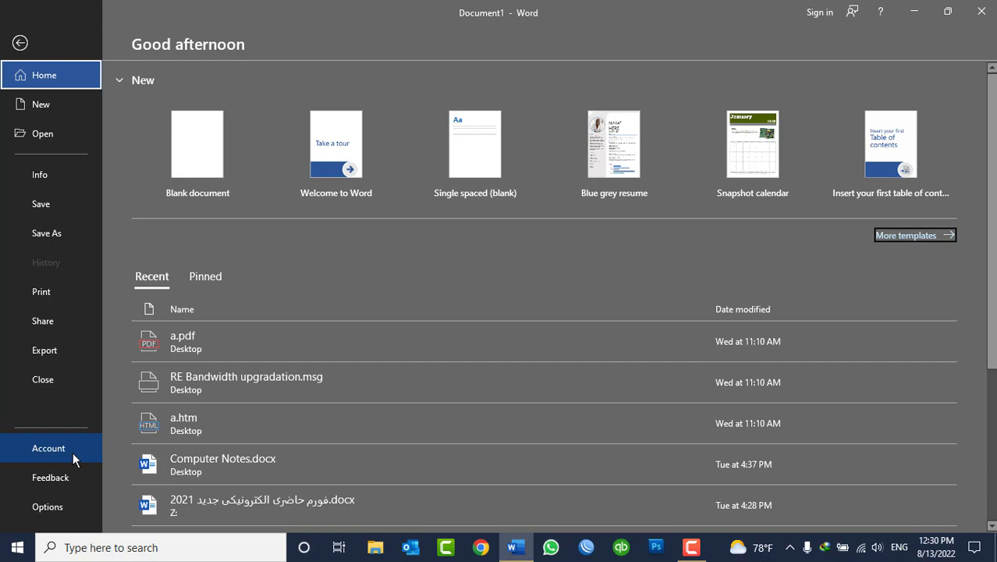
pyautogui.click(45, 506)
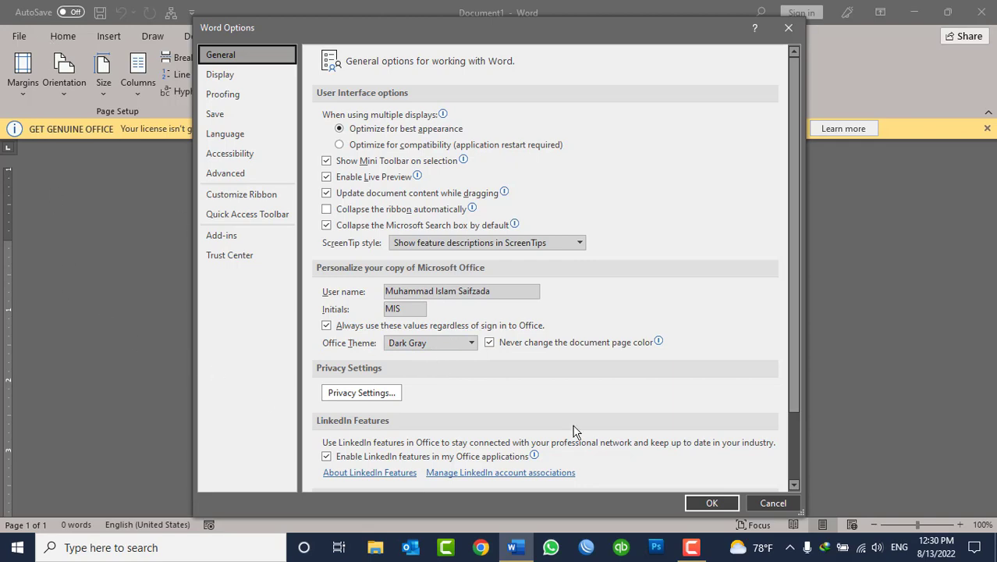
pyautogui.click(704, 505)
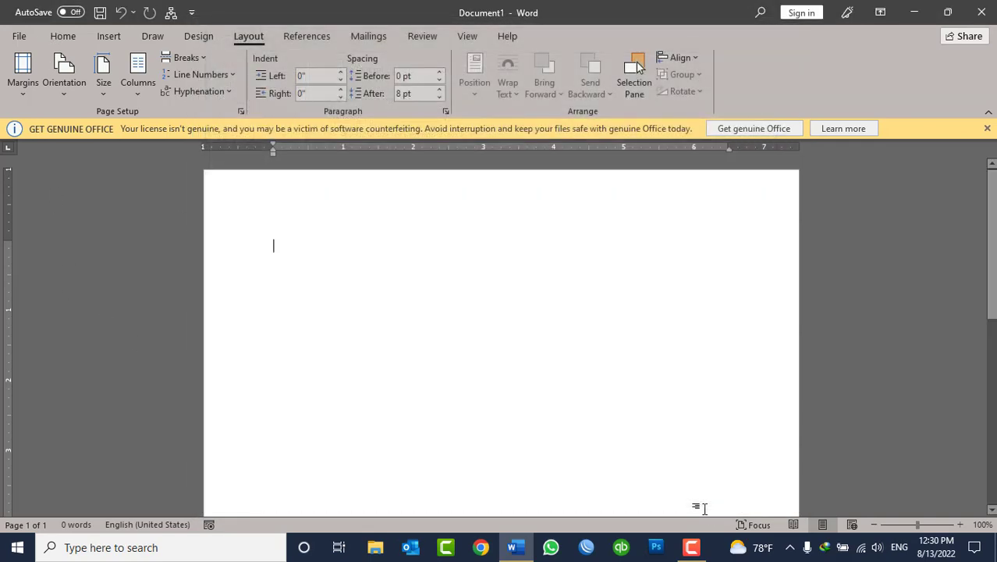
pyautogui.click(17, 38)
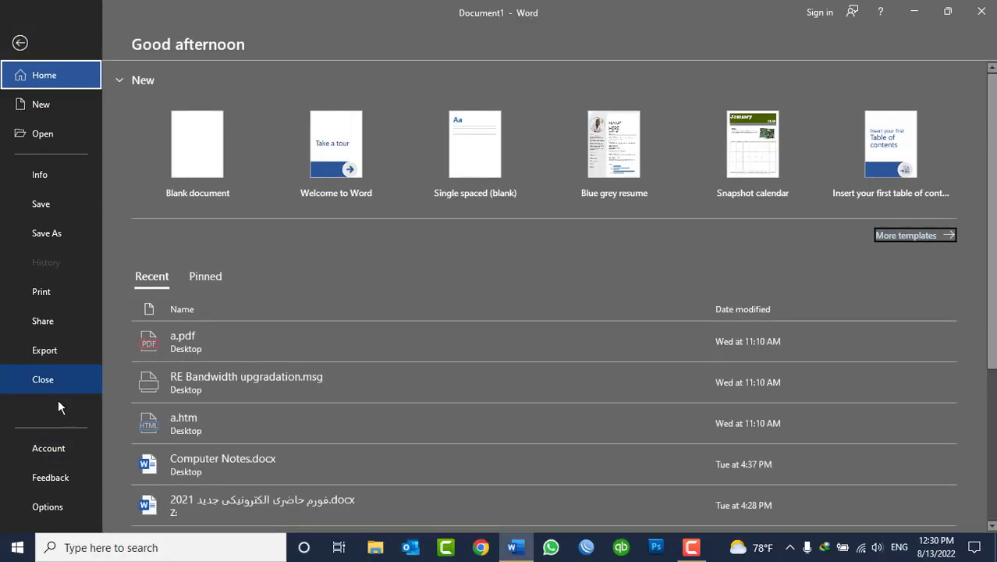
# - Start the Microsoft sign-in from the Account page and enter the account e-mail address
pyautogui.click(54, 455)
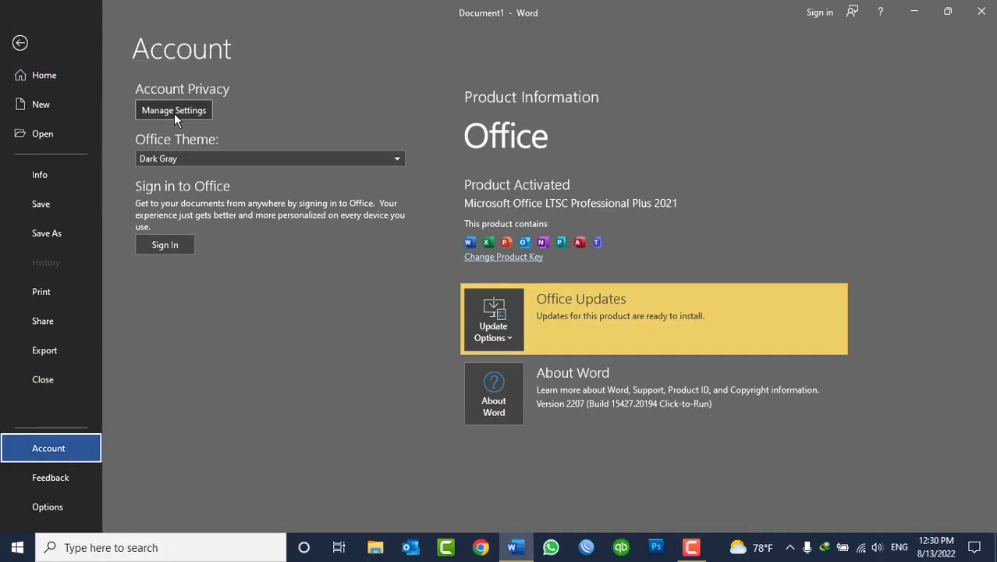
pyautogui.click(162, 246)
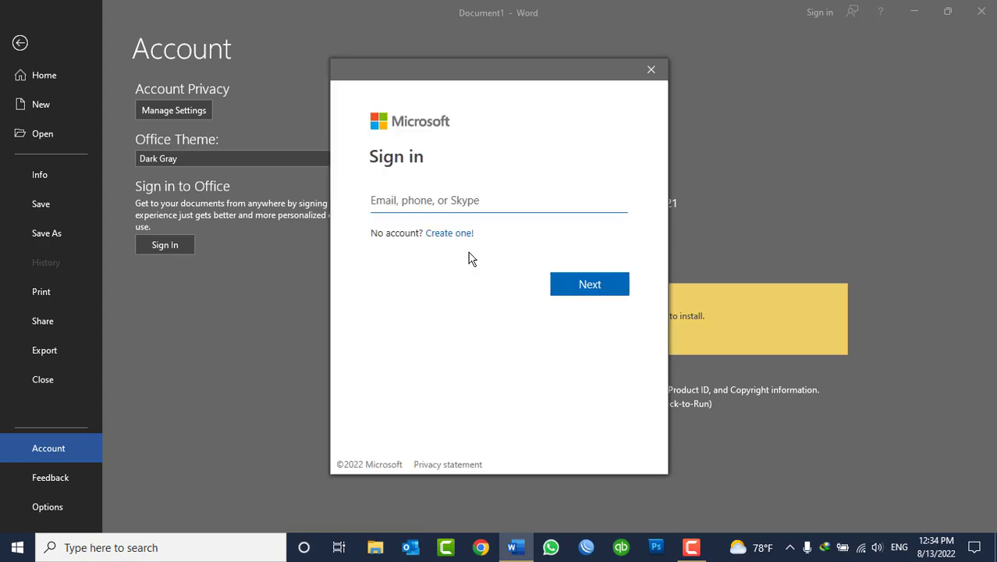
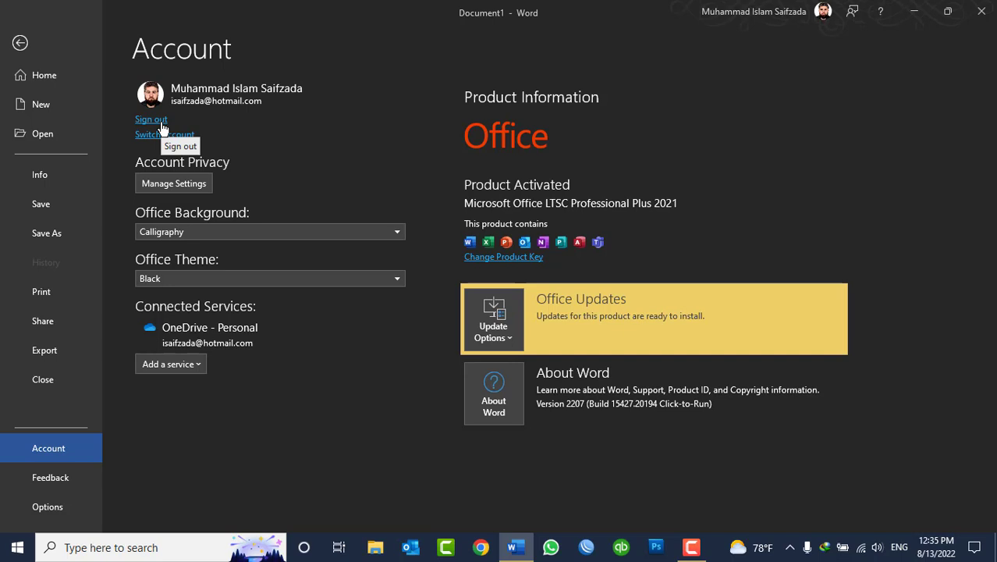
# - Sign out of the Microsoft account again, confirming removal, and return to the document
pyautogui.click(156, 121)
pyautogui.click(446, 322)
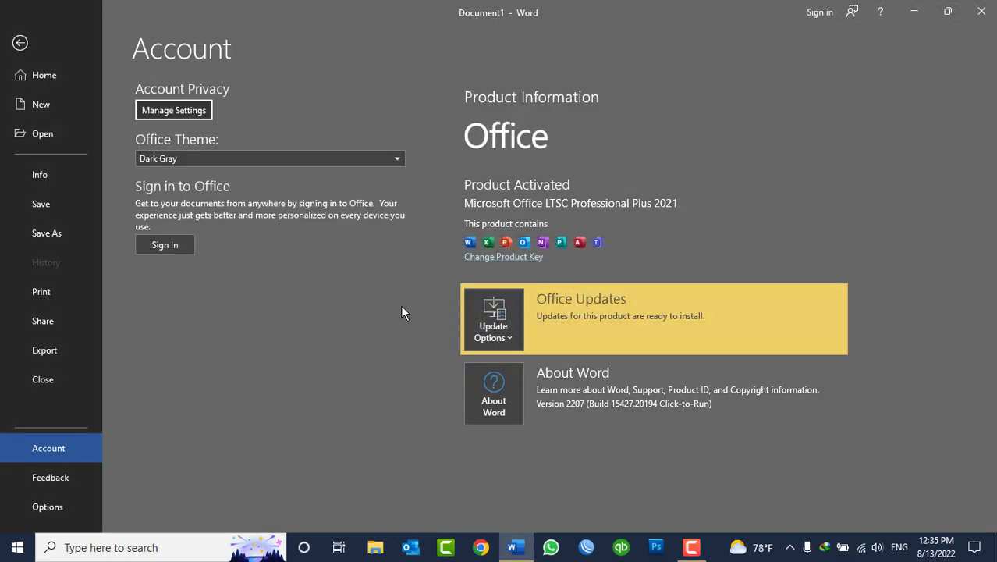
pyautogui.click(23, 44)
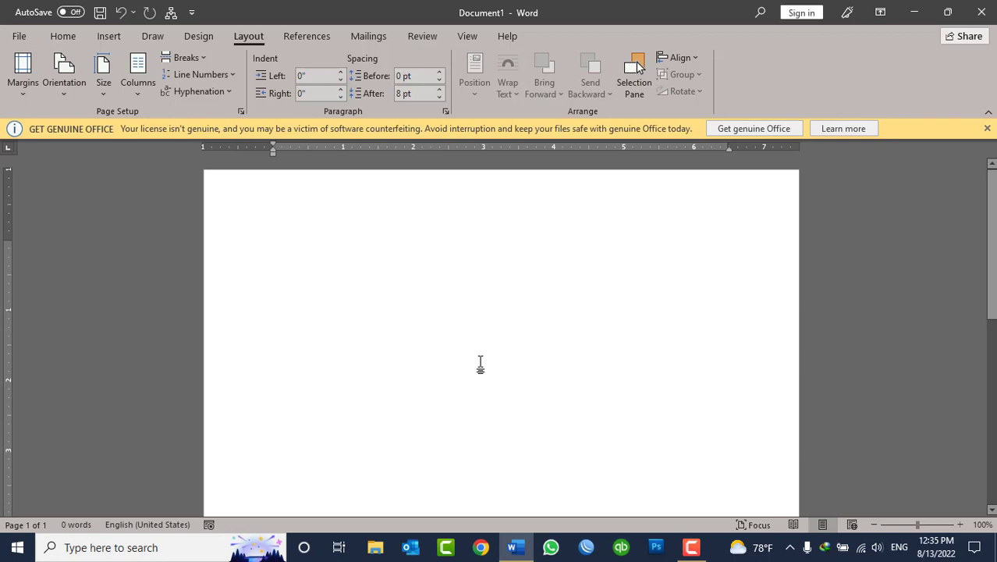
# - Review the General options, cancel without changes, then reopen Word Options
pyautogui.click(19, 36)
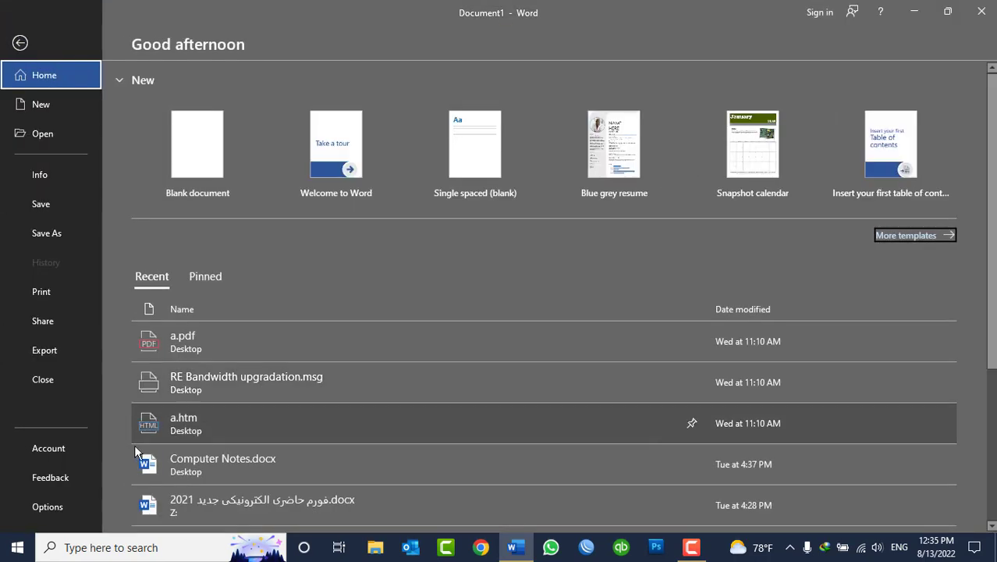
pyautogui.click(75, 508)
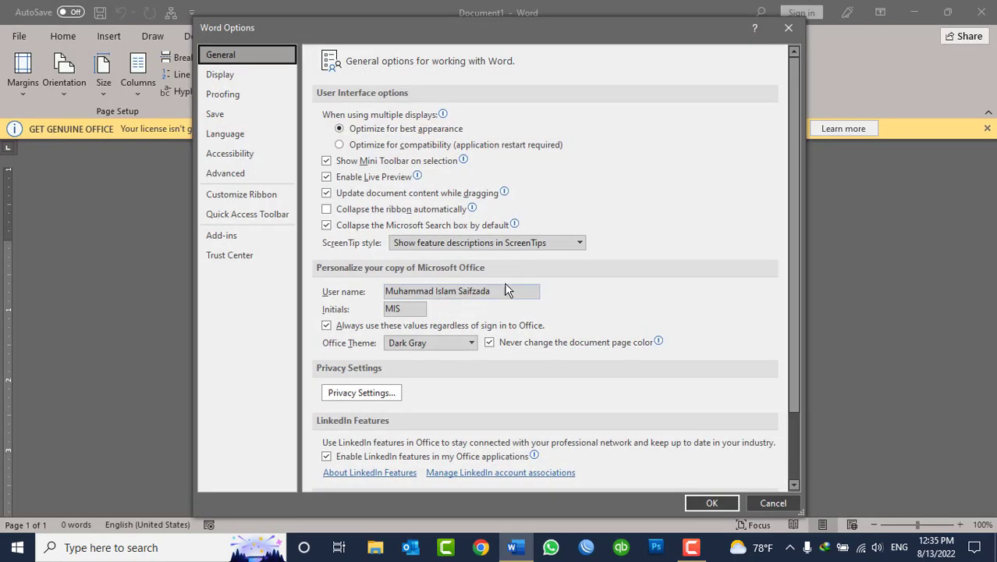
pyautogui.scroll(-1, 717, 238)
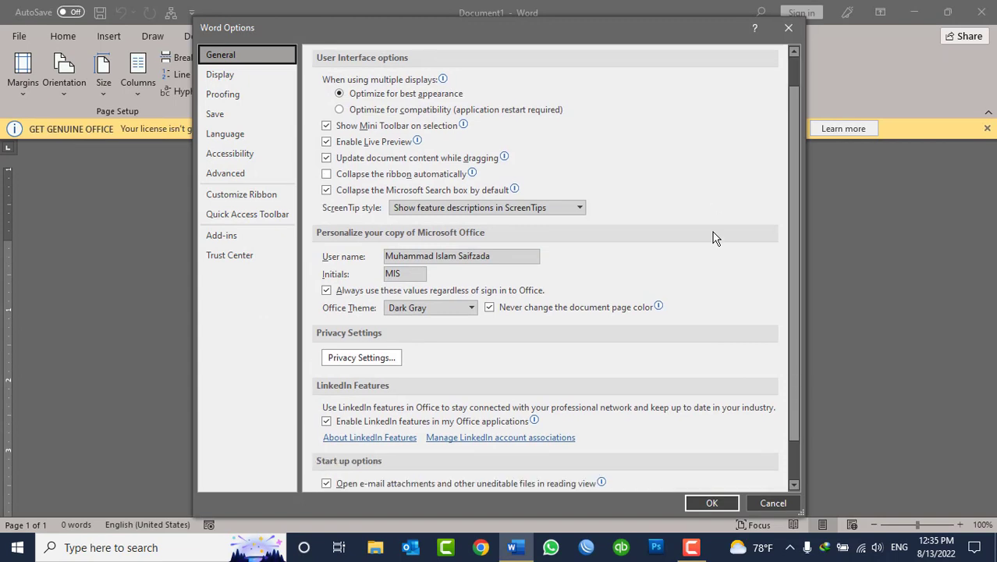
pyautogui.scroll(-1, 679, 252)
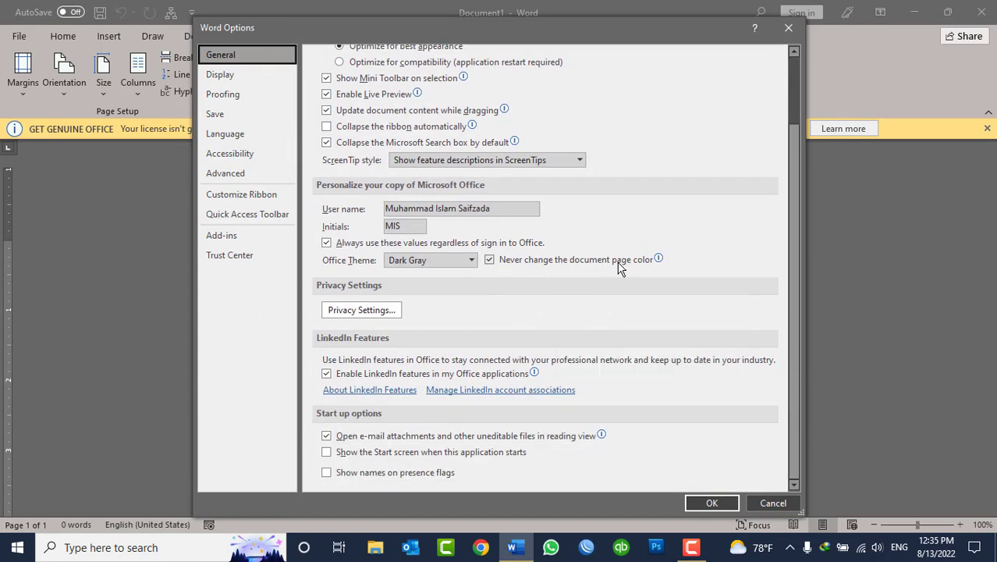
pyautogui.moveTo(619, 267)
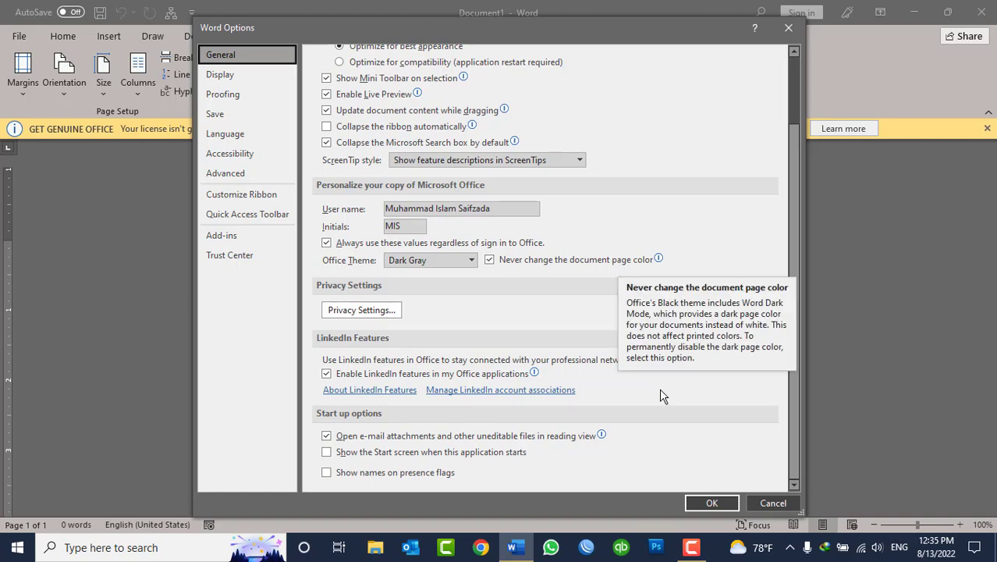
pyautogui.click(759, 505)
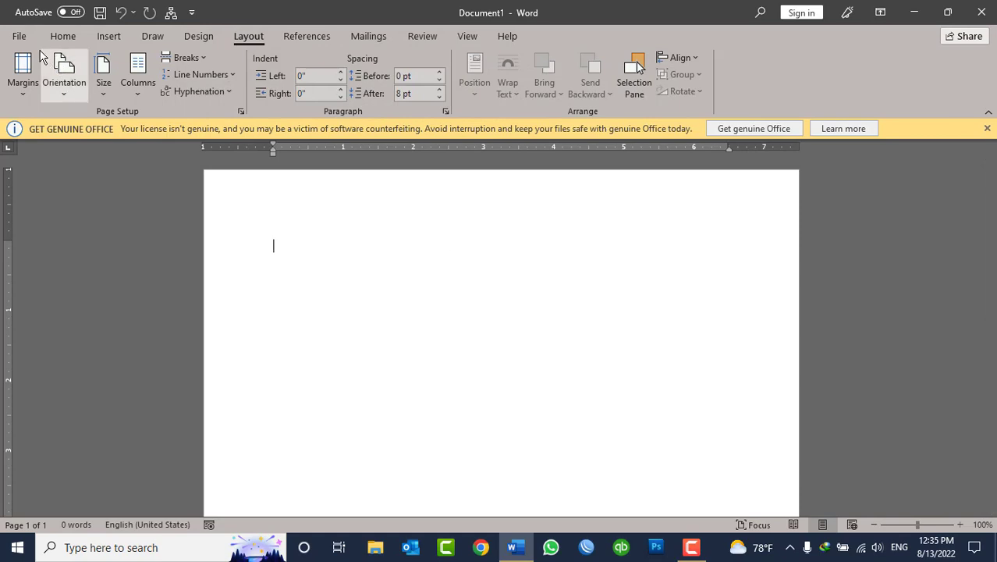
pyautogui.click(18, 35)
pyautogui.click(51, 506)
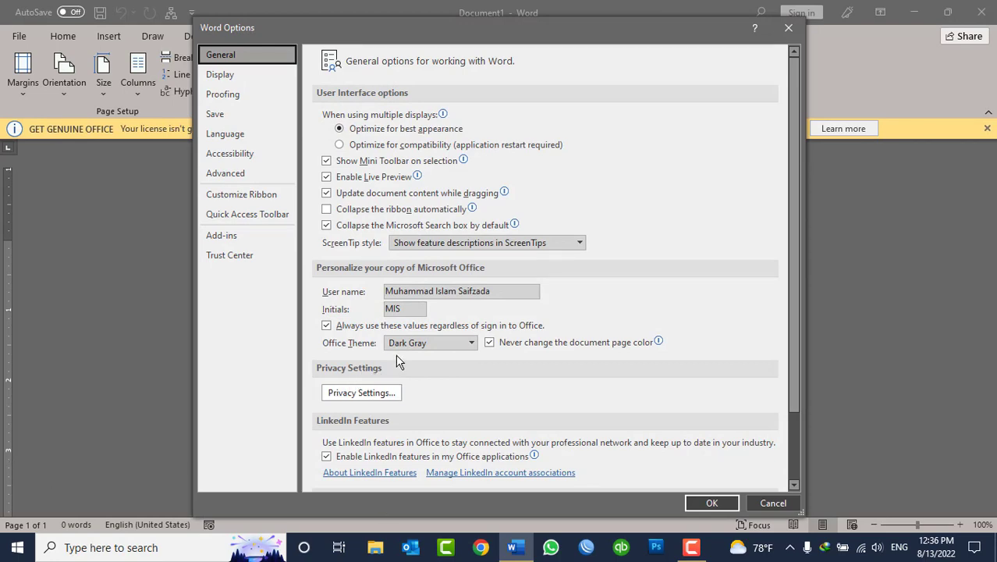
# - Set the Office Theme to Black and apply it
pyautogui.click(414, 343)
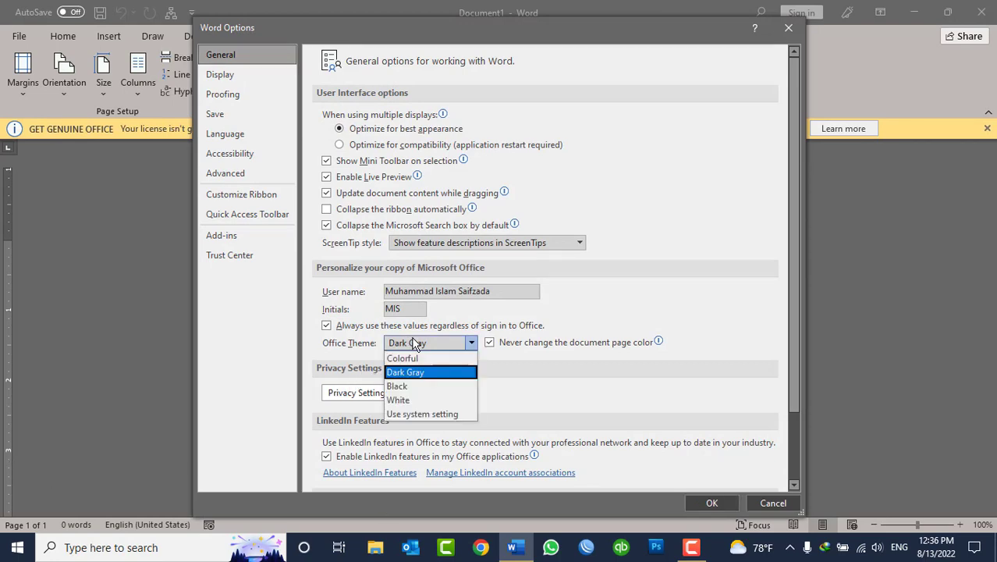
pyautogui.click(415, 387)
pyautogui.click(711, 504)
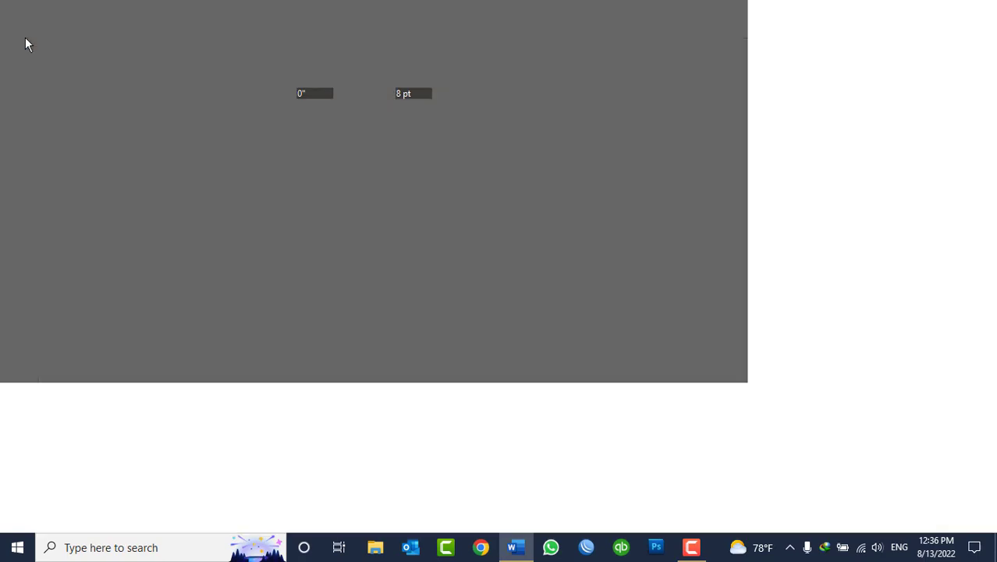
# - Change the Office Theme back to Colorful and apply it
pyautogui.click(22, 36)
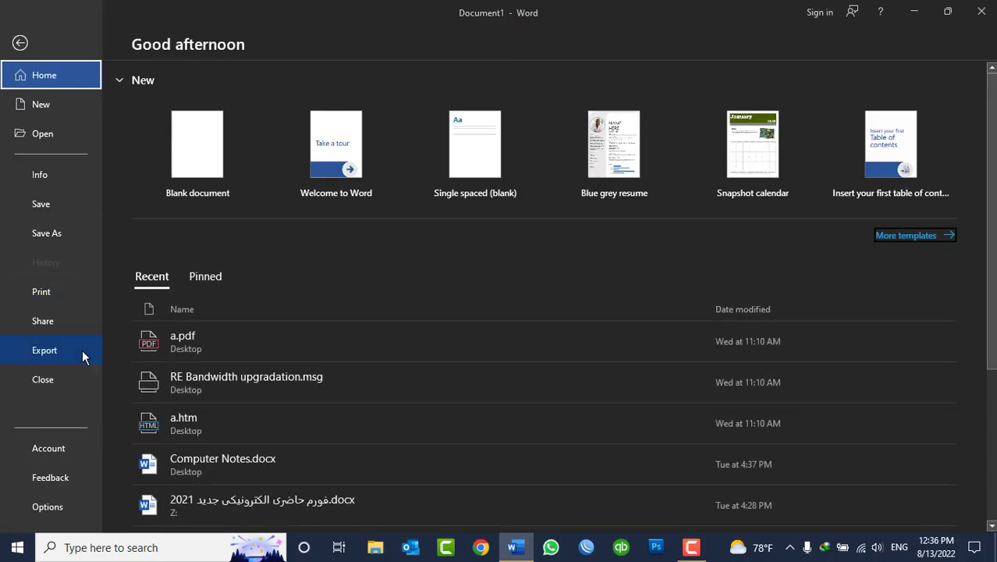
pyautogui.click(47, 508)
pyautogui.click(422, 348)
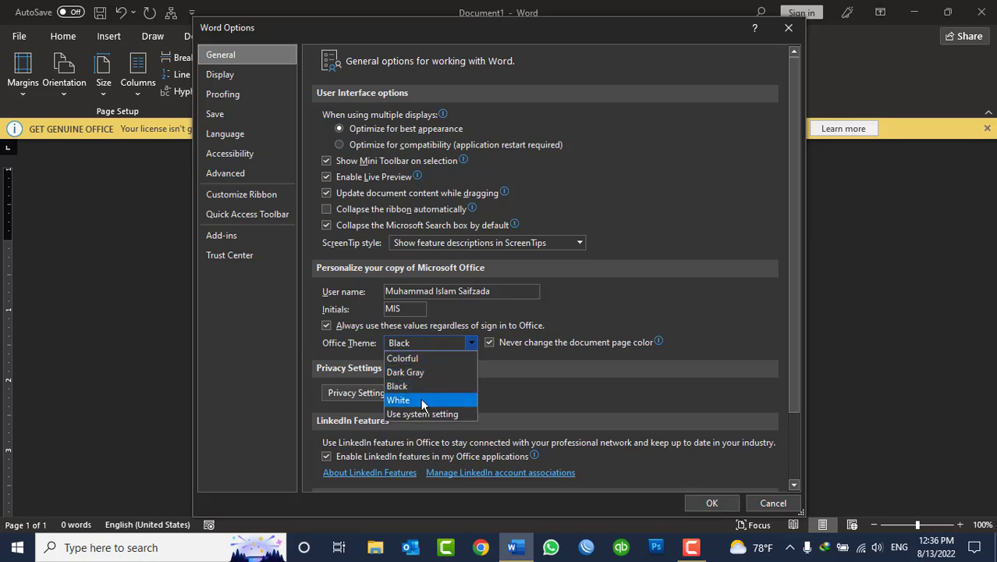
pyautogui.click(412, 360)
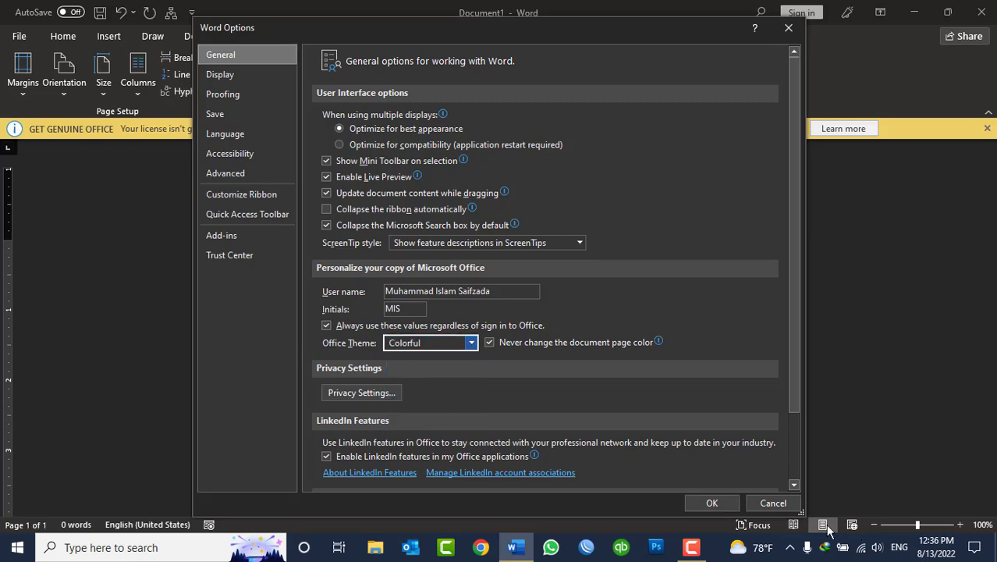
pyautogui.click(699, 504)
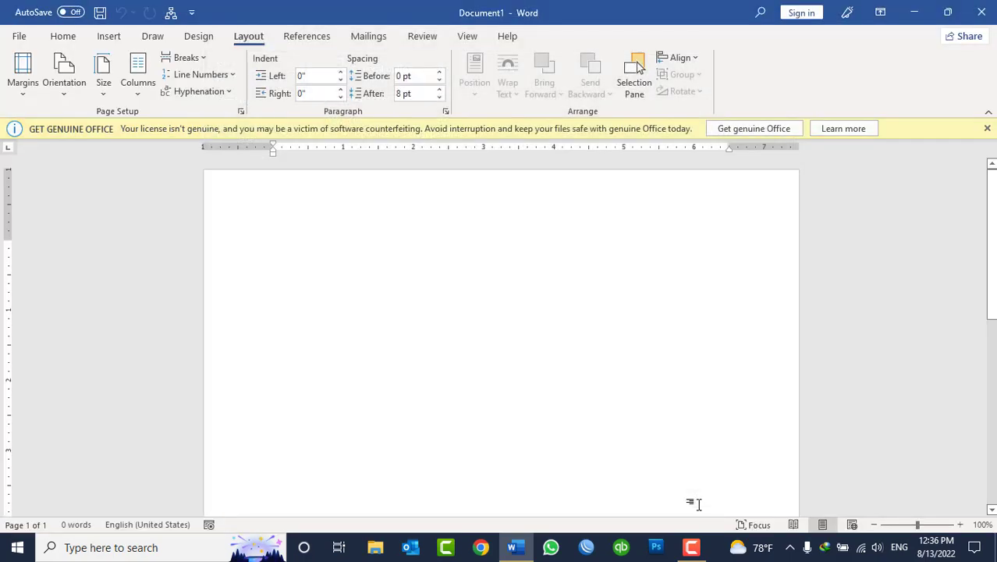
# - Untick 'Never change the document page color' and apply the Black Office theme
pyautogui.click(19, 36)
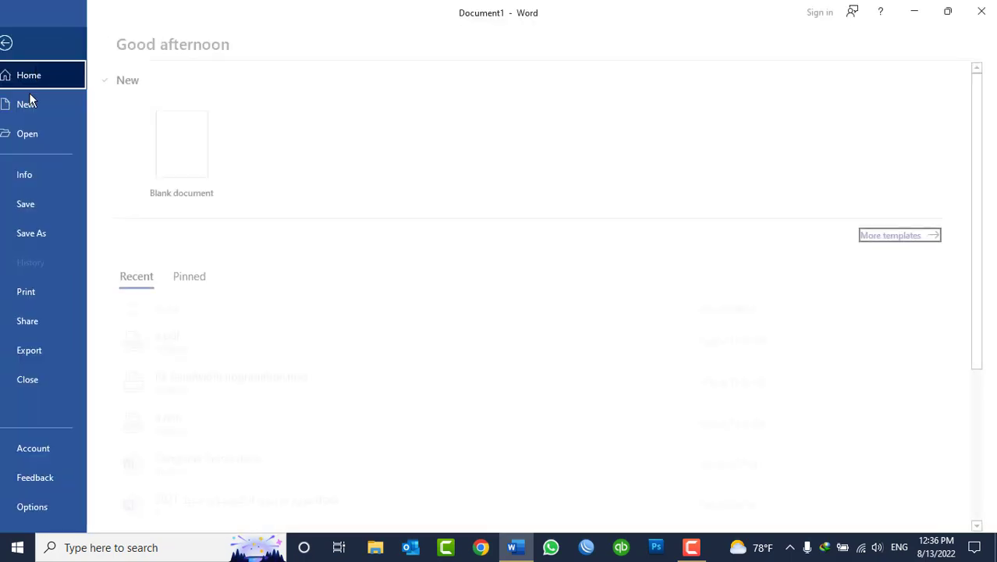
pyautogui.click(50, 509)
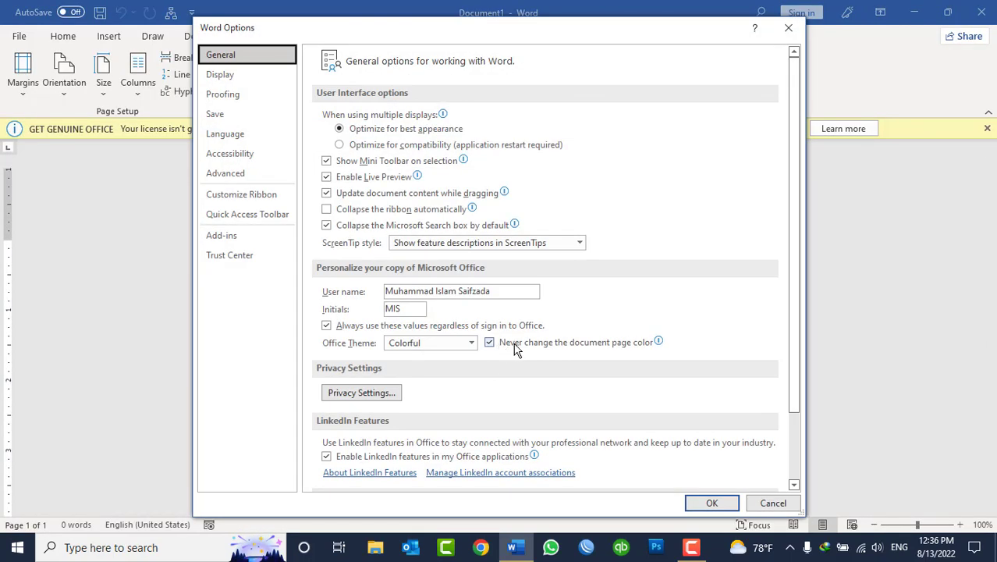
pyautogui.click(515, 345)
pyautogui.click(436, 345)
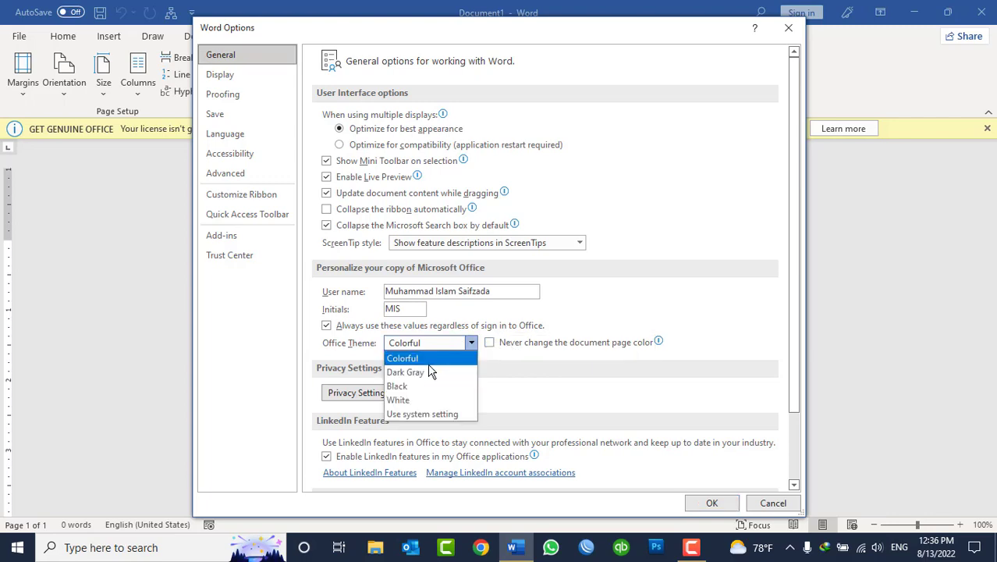
pyautogui.click(422, 388)
pyautogui.click(710, 504)
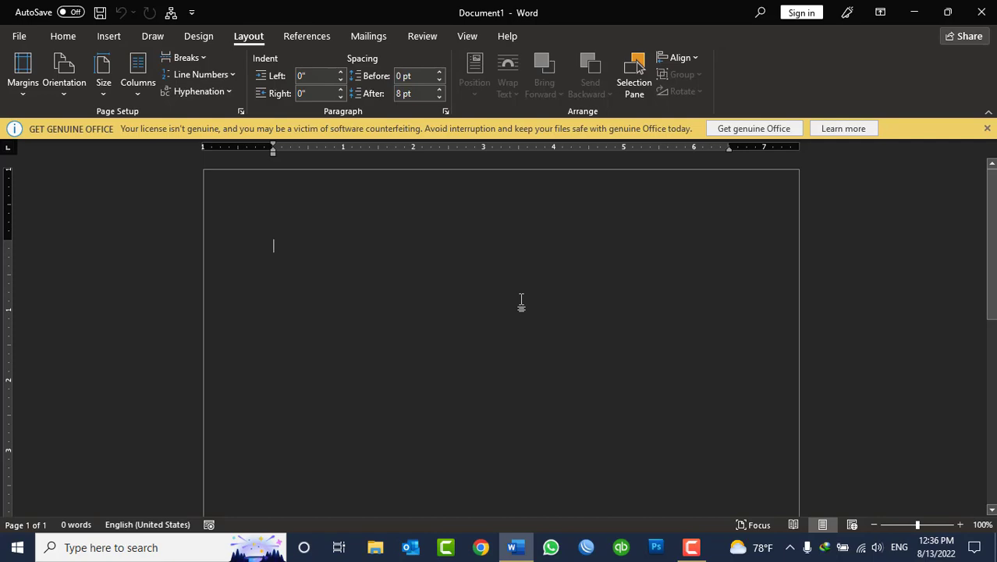
# - Switch the Office theme back to Colorful and re-tick 'Never change the document page color'
pyautogui.click(17, 36)
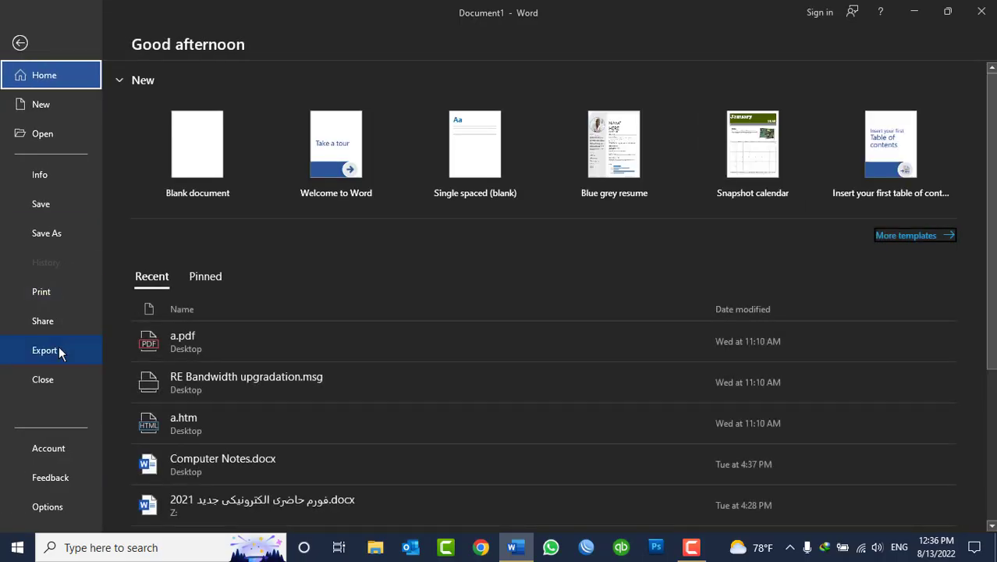
pyautogui.click(63, 508)
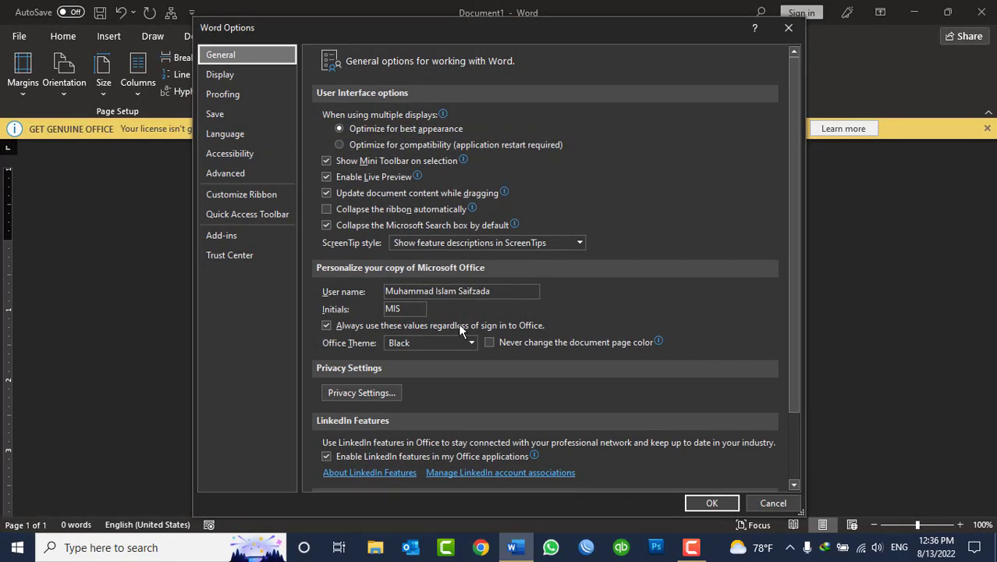
pyautogui.click(437, 344)
pyautogui.click(441, 355)
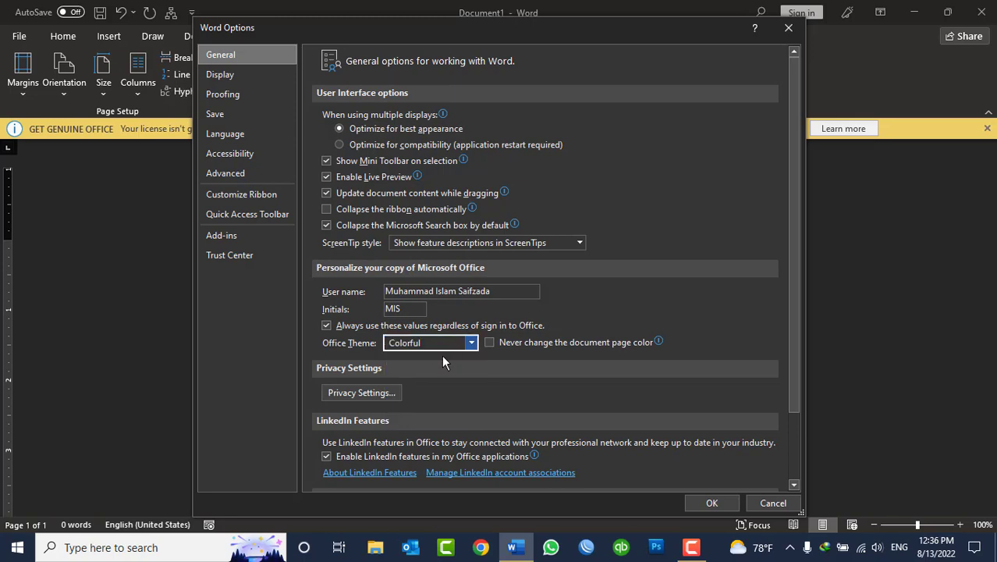
pyautogui.click(489, 344)
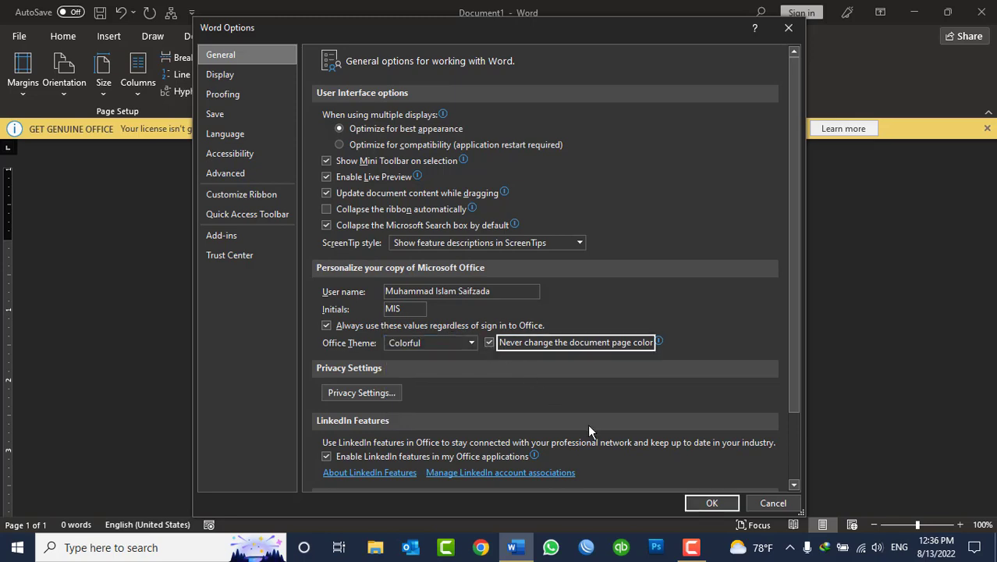
pyautogui.click(710, 500)
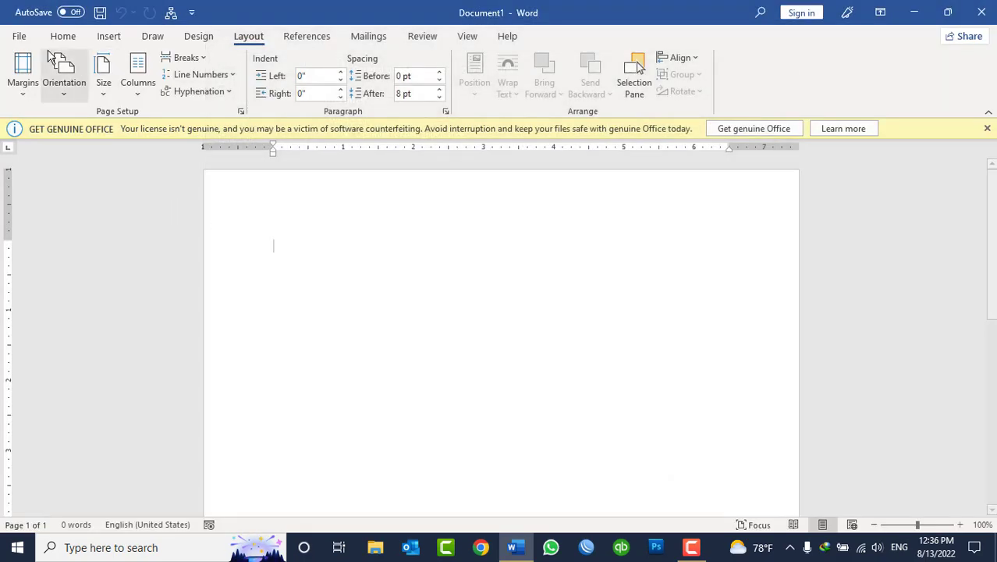
pyautogui.click(12, 38)
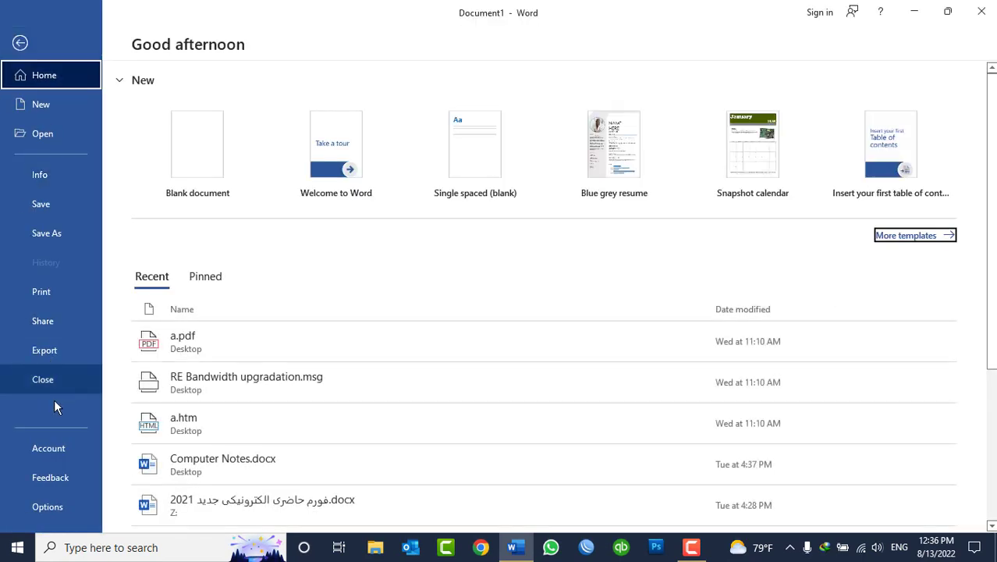
# - From the Account page, start Microsoft sign-in and enter the account e-mail address
pyautogui.click(68, 450)
pyautogui.click(168, 244)
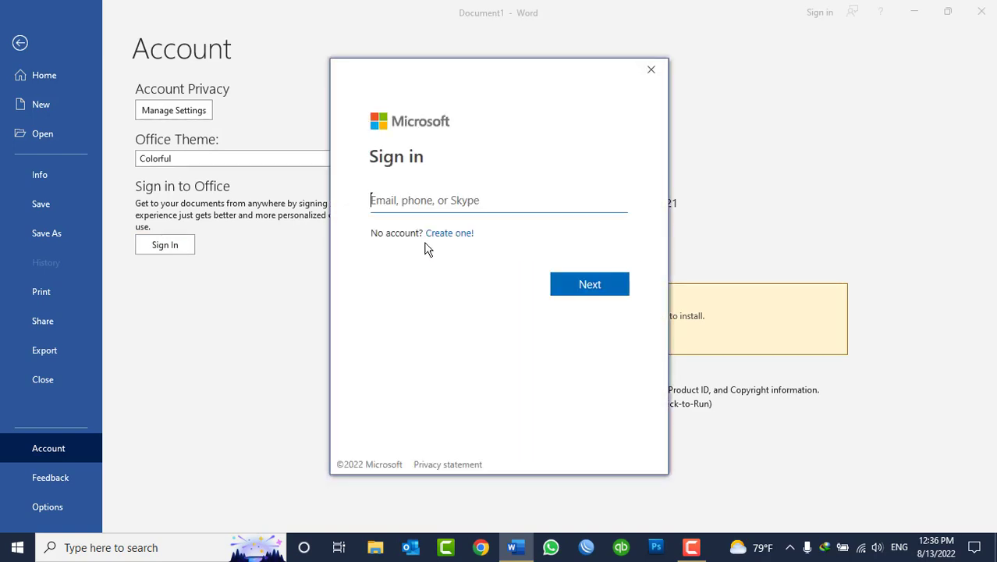
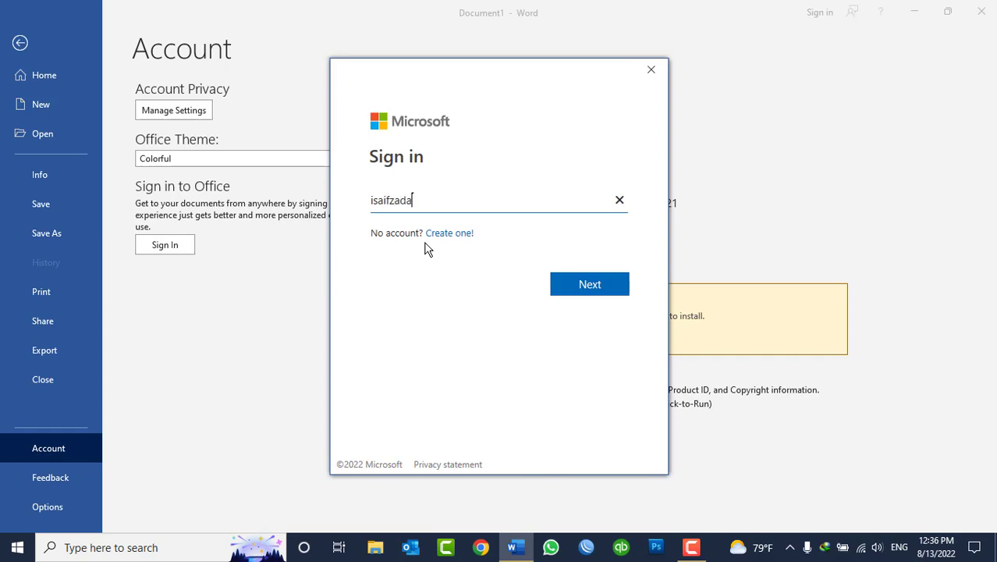
pyautogui.press('Escape')
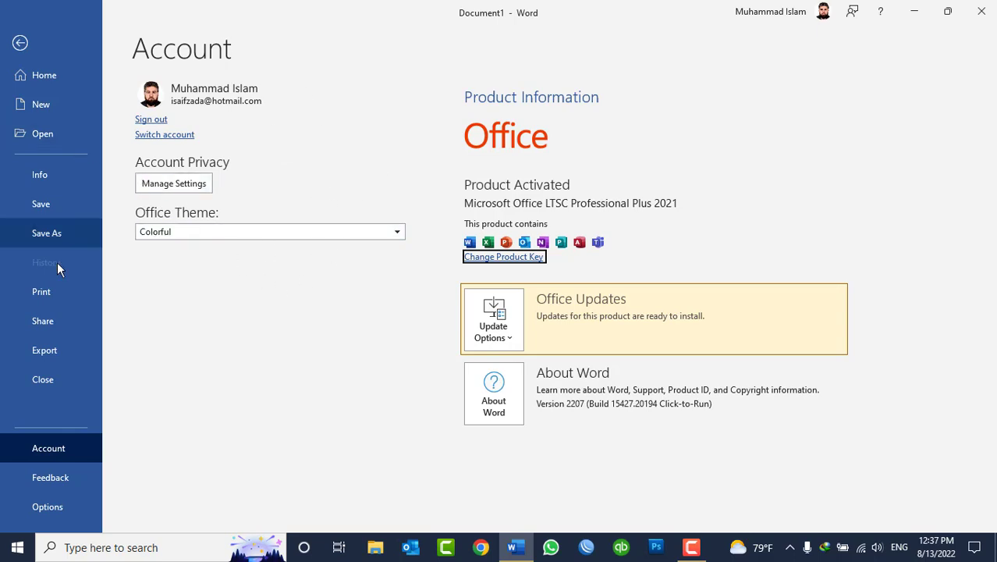
# - Open Word Options and scroll through the General page and the Privacy Settings dialog
pyautogui.click(43, 509)
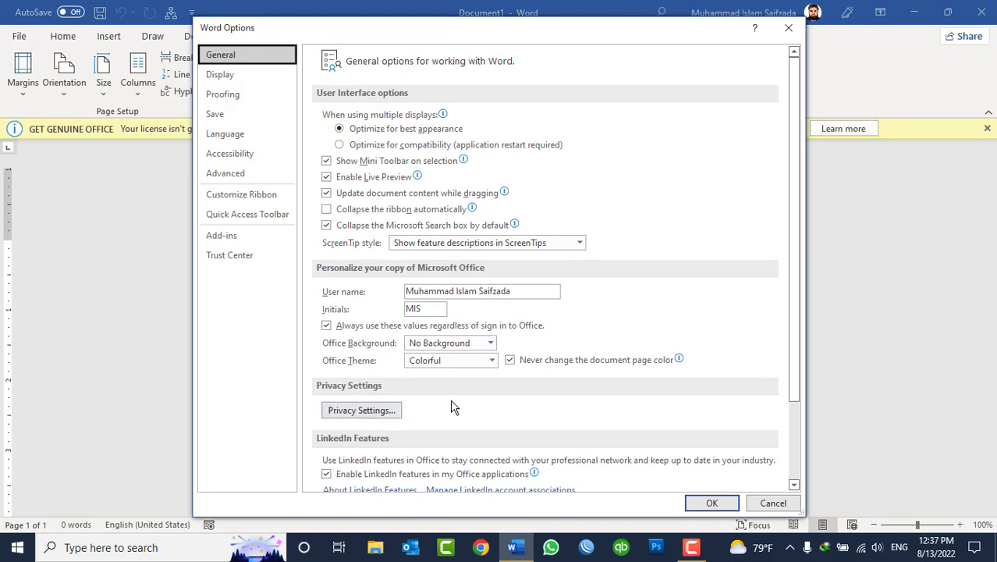
pyautogui.scroll(-1, 455, 407)
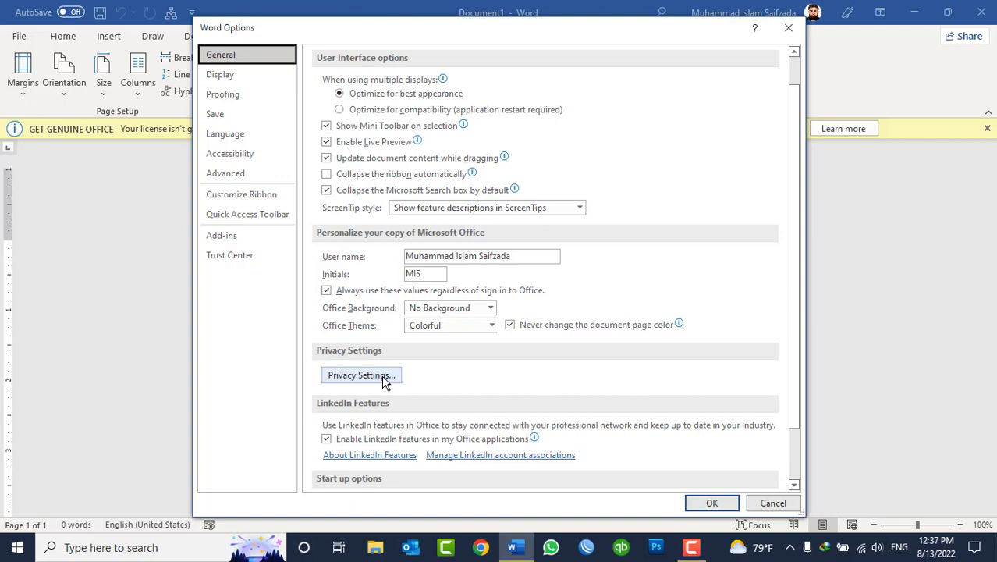
pyautogui.click(360, 376)
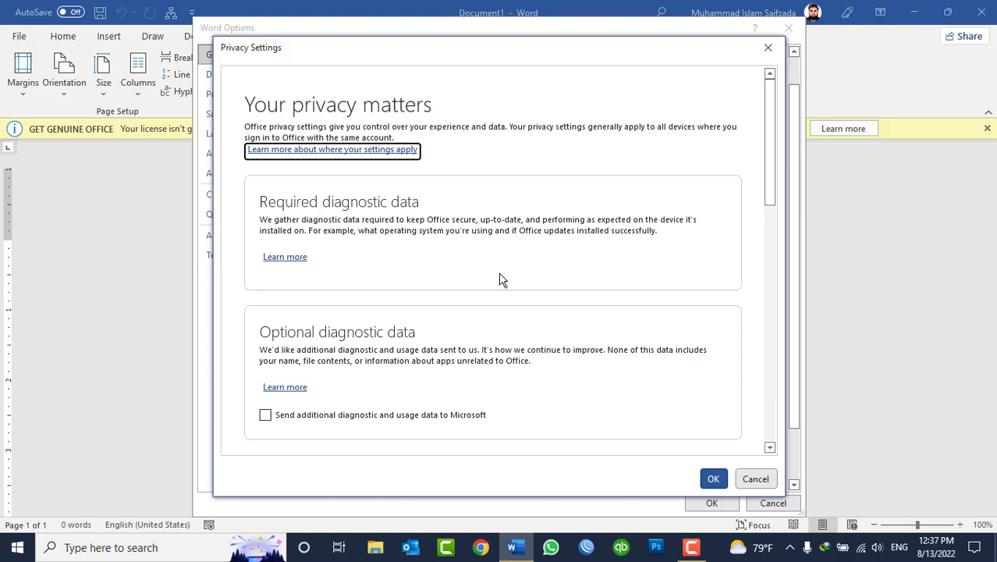
pyautogui.scroll(-3, 498, 279)
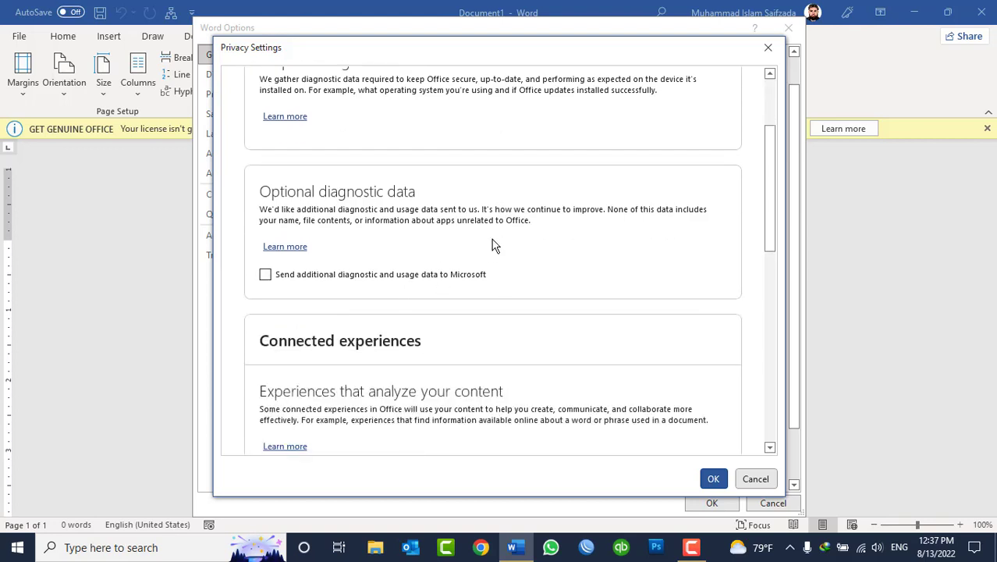
# - Close Privacy Settings, look over the General options, and close Word Options with OK
pyautogui.click(768, 48)
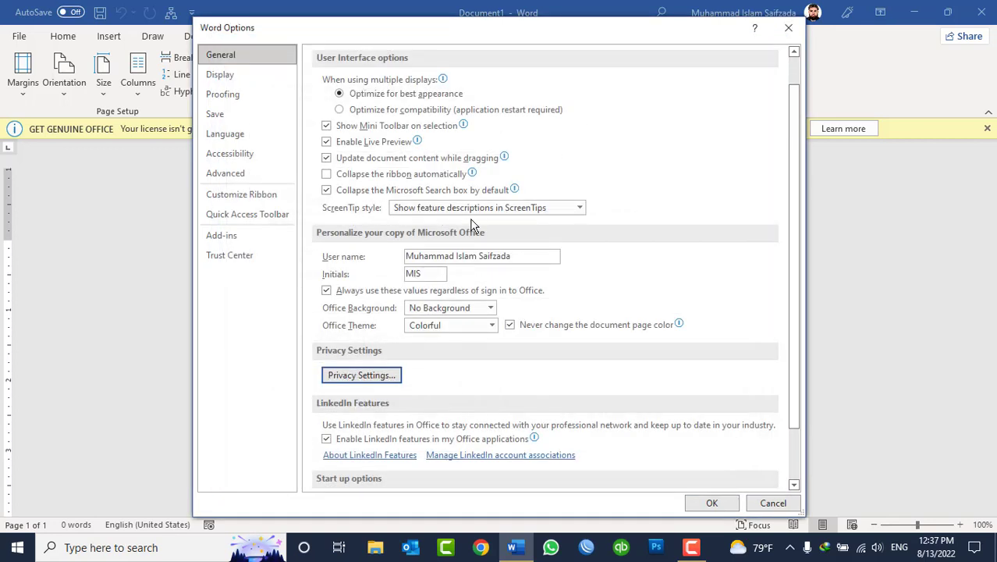
pyautogui.scroll(-2, 512, 403)
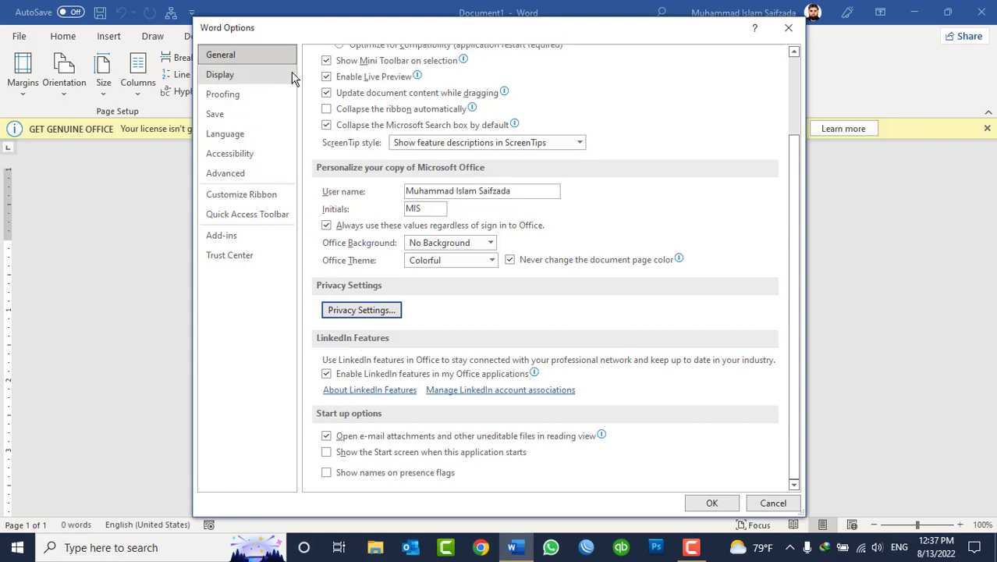
pyautogui.moveTo(717, 31); pyautogui.dragTo(721, 50)
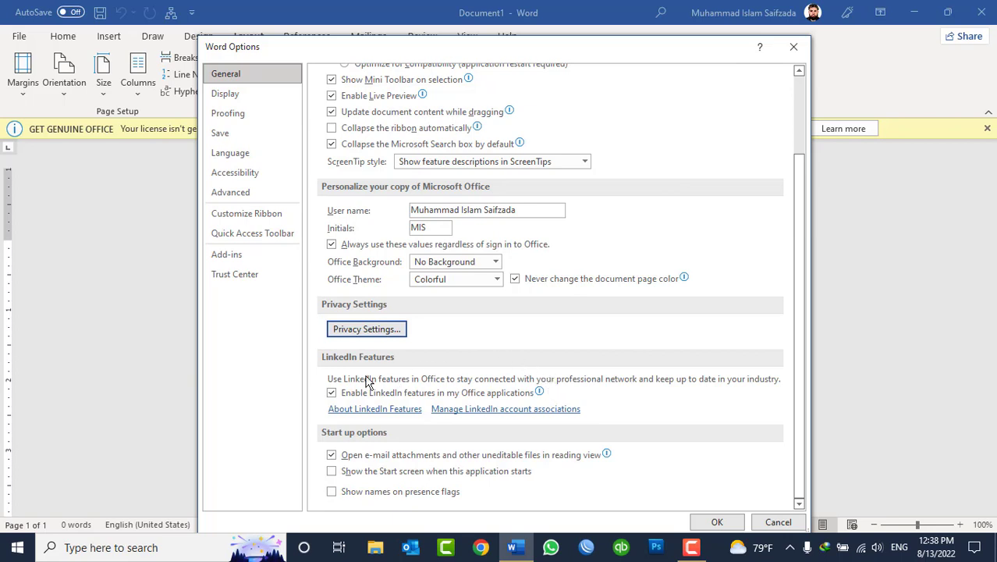
pyautogui.moveTo(349, 396)
pyautogui.moveTo(473, 399)
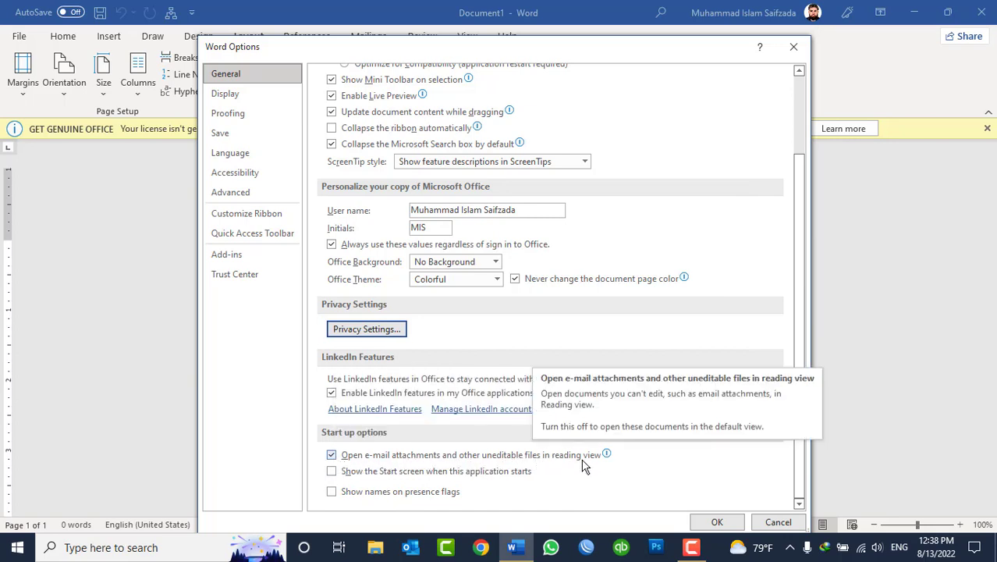
pyautogui.click(717, 522)
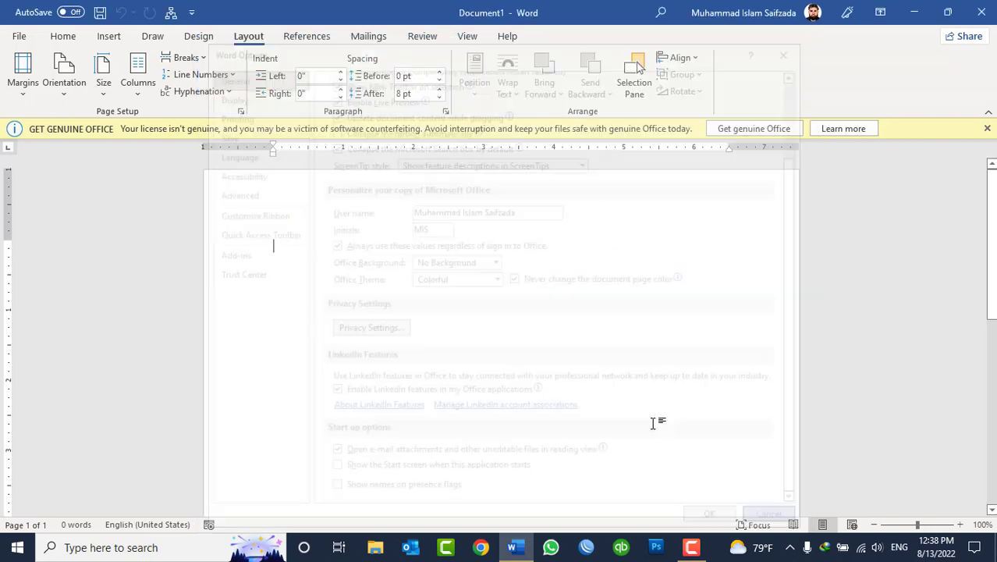
# - Insert five =rand() filler paragraphs and choose the Desktop as the save location
pyautogui.write('=rand')
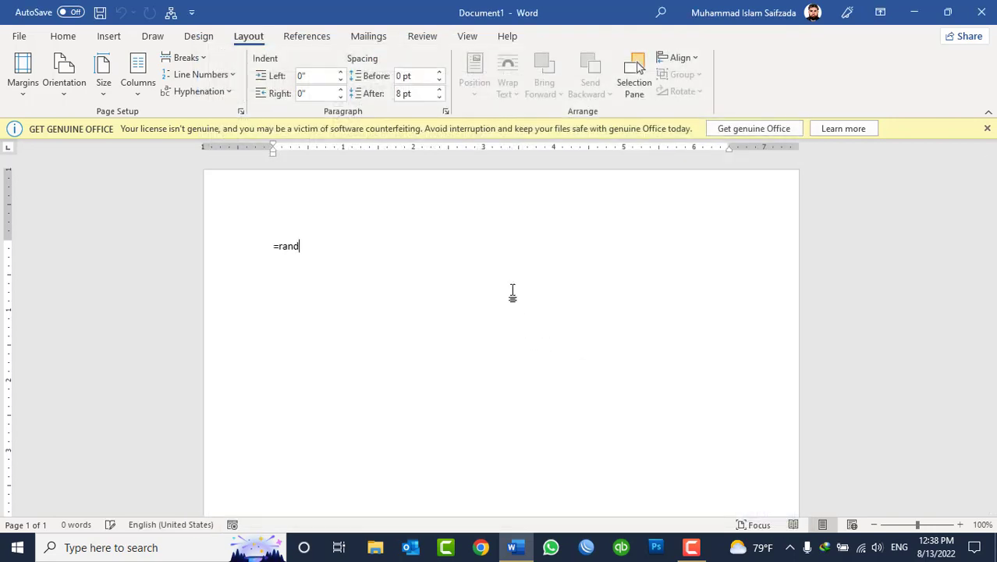
pyautogui.write('()')
pyautogui.press('Return')
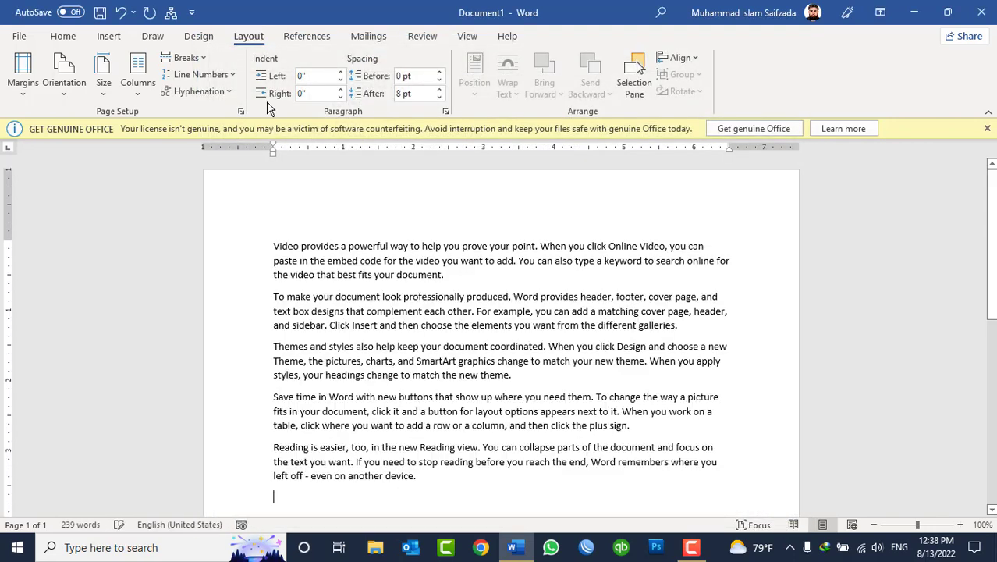
pyautogui.click(19, 37)
pyautogui.click(62, 231)
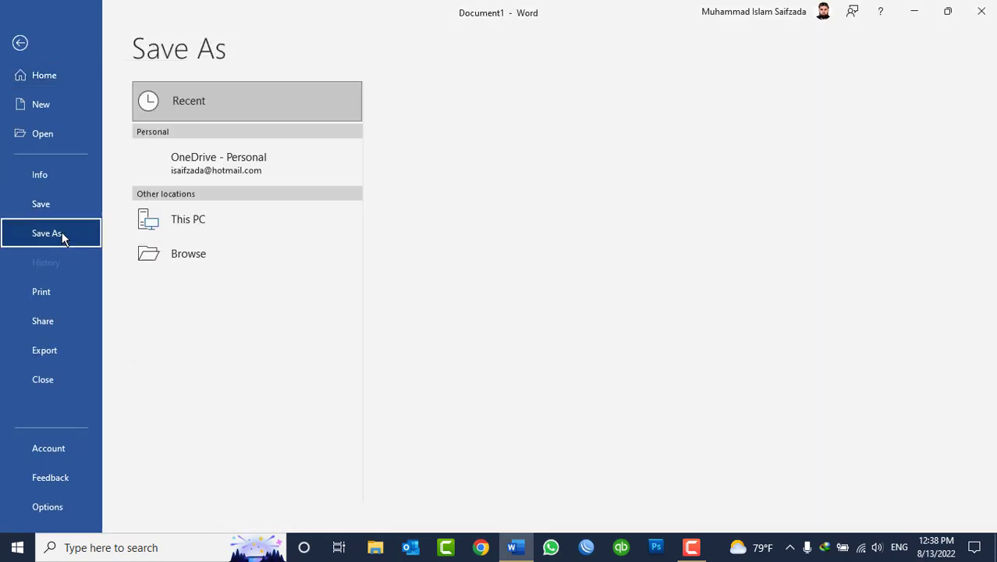
pyautogui.click(192, 303)
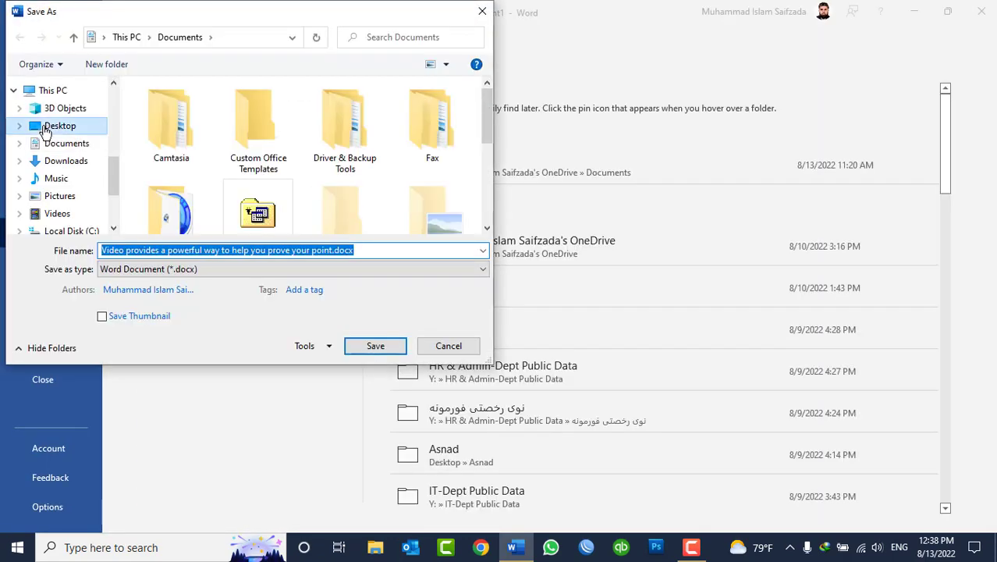
pyautogui.click(47, 128)
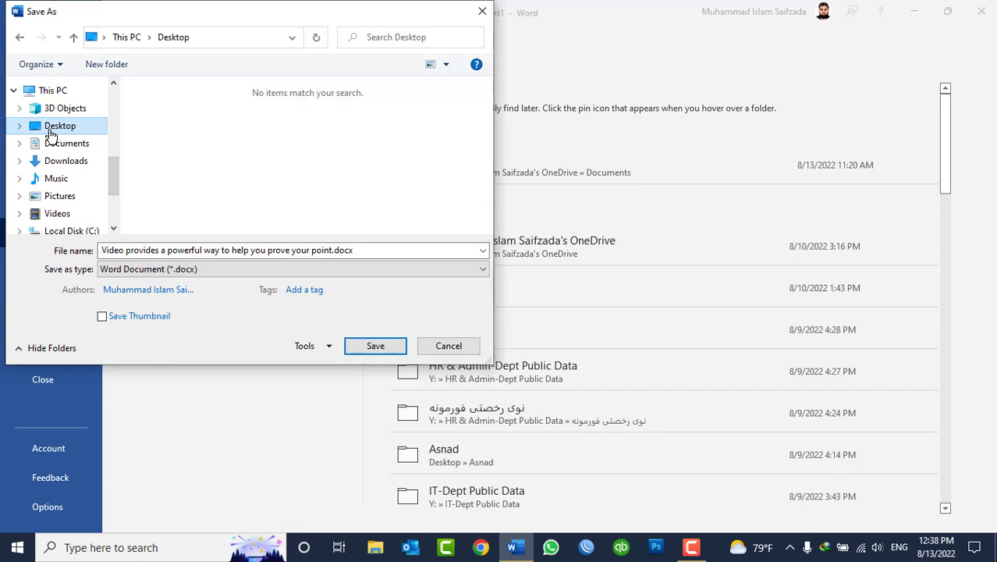
# - Save the file as Notes with 'Read-only recommended' ticked in General Options
pyautogui.tripleClick(182, 251)
pyautogui.write('N')
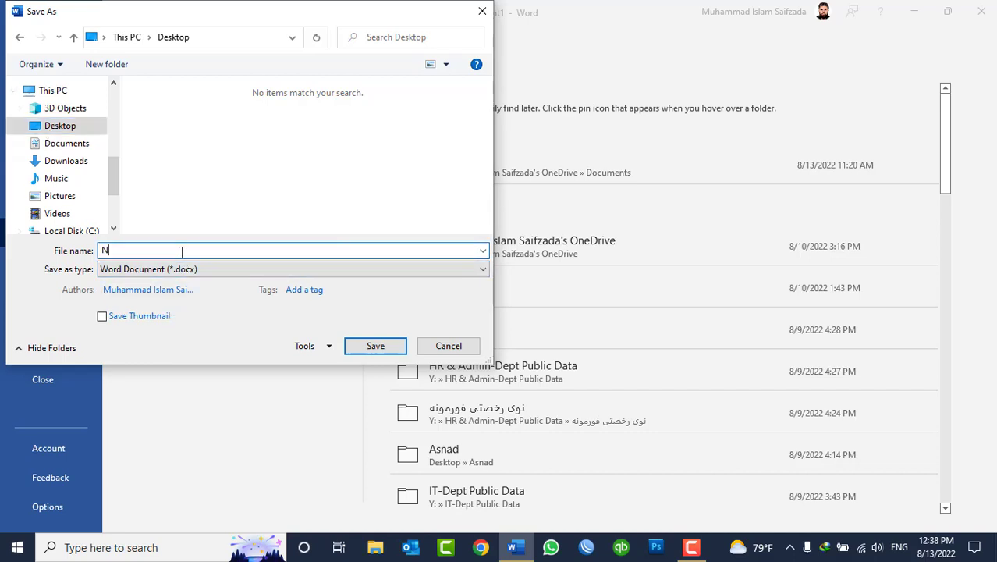
pyautogui.write('otes')
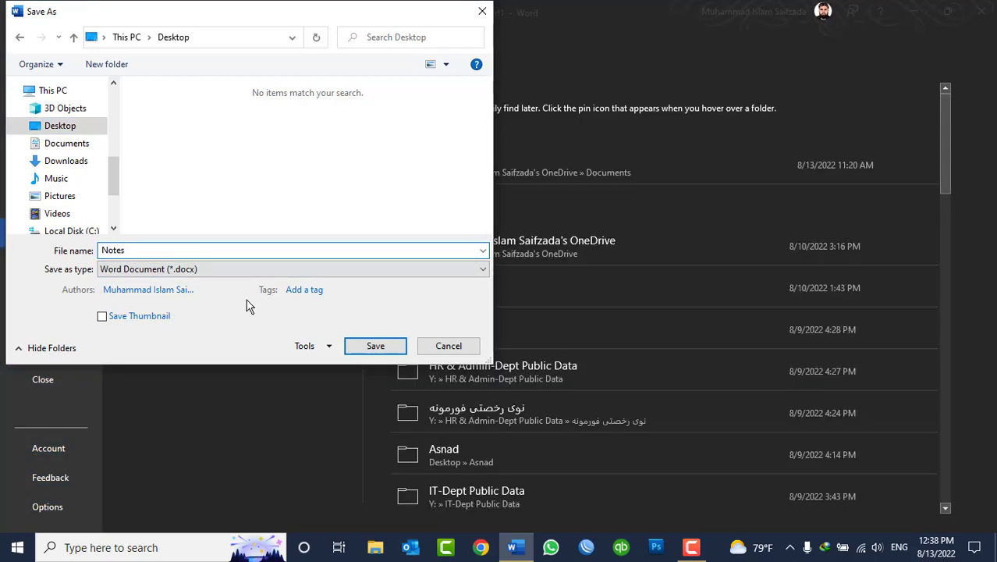
pyautogui.click(306, 352)
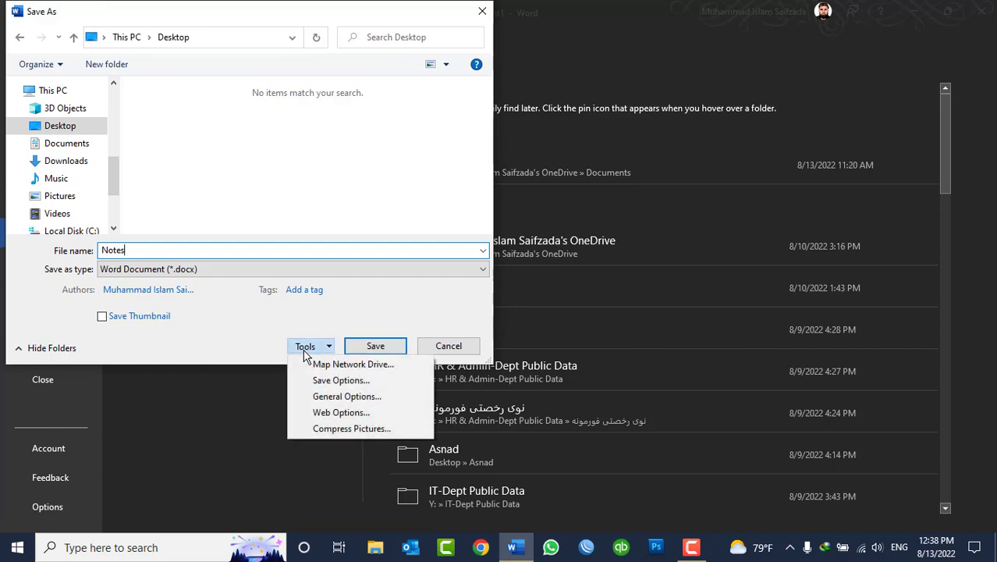
pyautogui.click(315, 399)
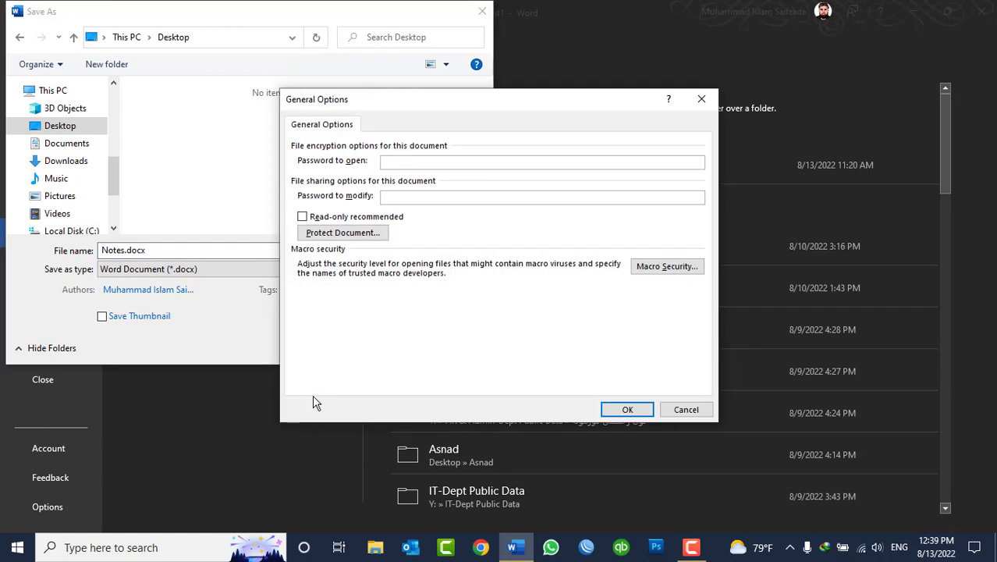
pyautogui.click(316, 217)
pyautogui.click(629, 411)
pyautogui.click(352, 350)
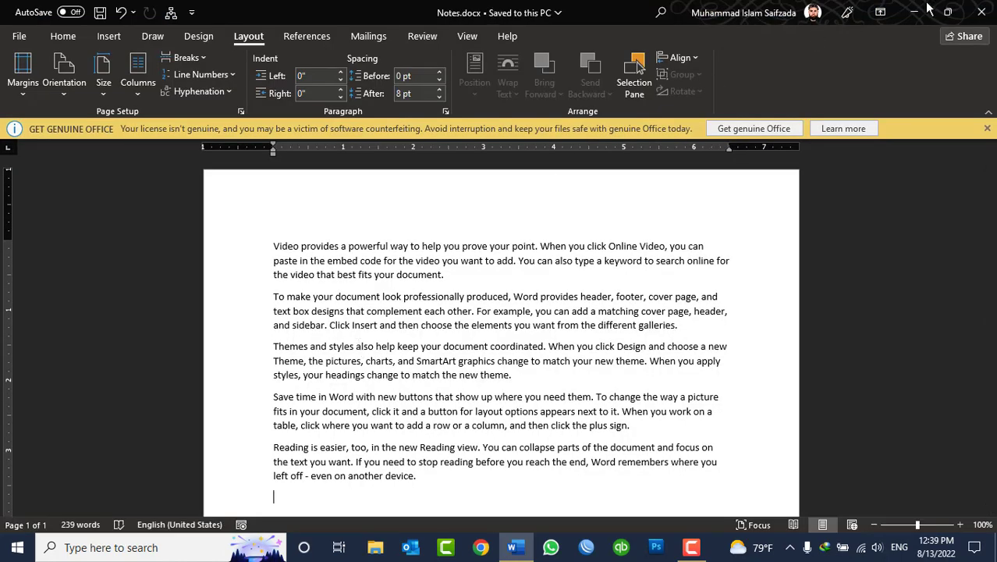
# - Close Word, refresh the desktop, and reopen Notes.docx read-only, leaving reading view
pyautogui.click(982, 13)
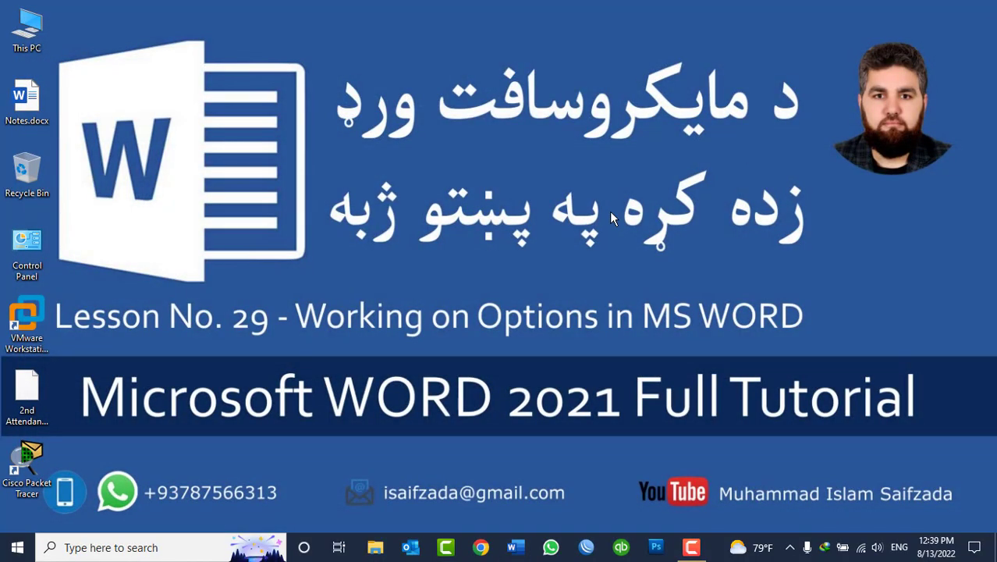
pyautogui.rightClick(286, 207)
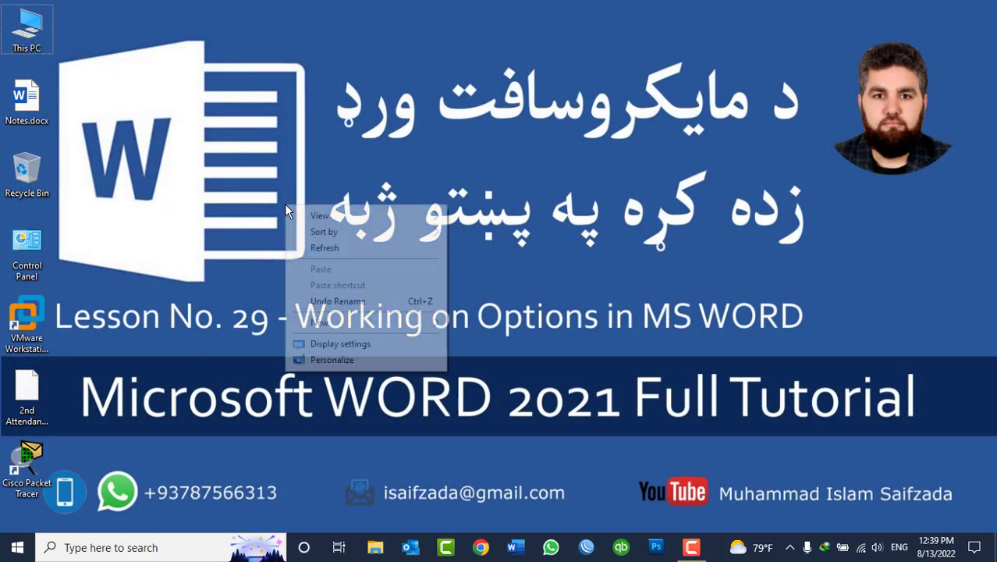
pyautogui.click(317, 250)
pyautogui.doubleClick(42, 92)
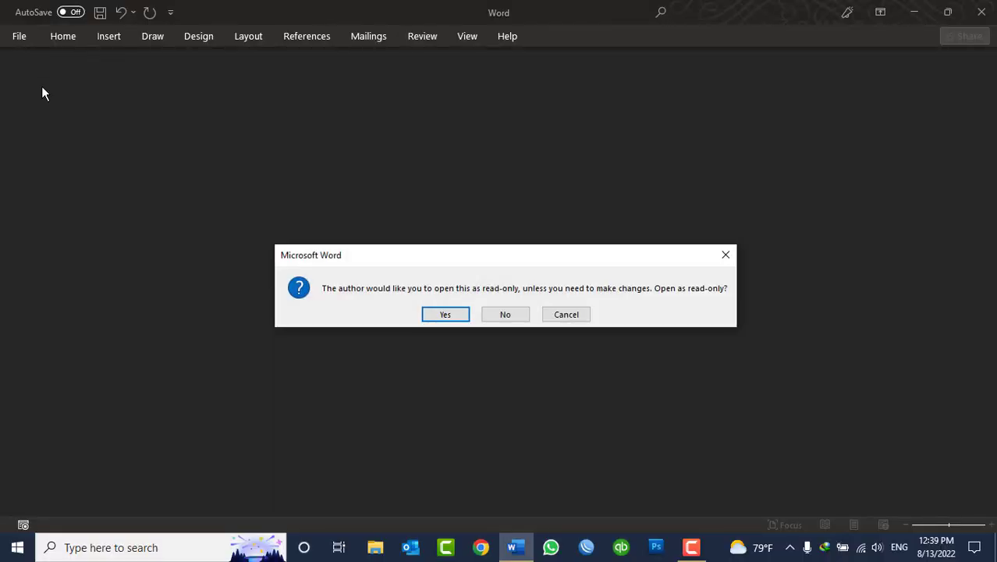
pyautogui.click(451, 313)
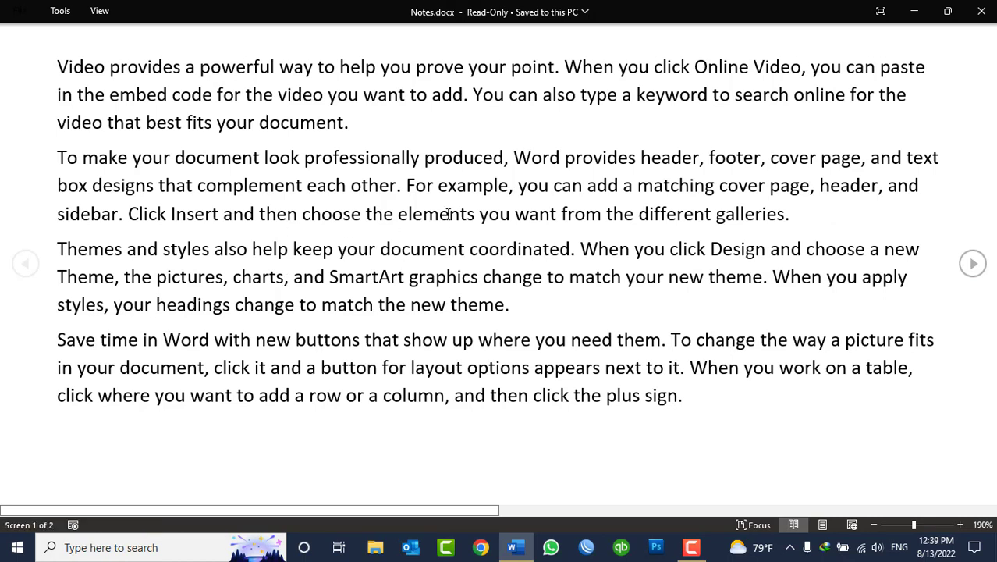
pyautogui.press('Escape')
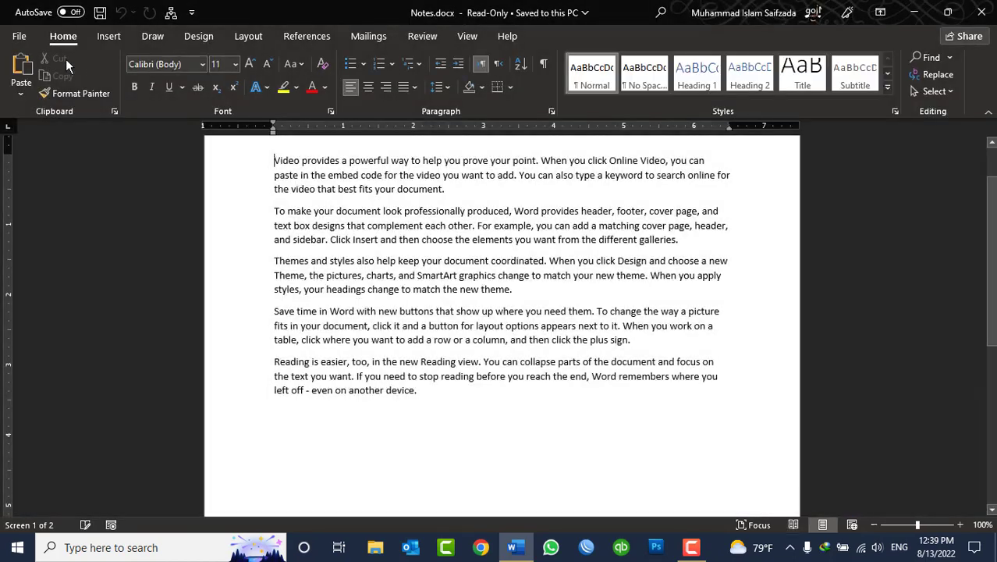
# - In General options, untick opening e-mail attachments and uneditable files in reading view
pyautogui.click(10, 36)
pyautogui.click(48, 507)
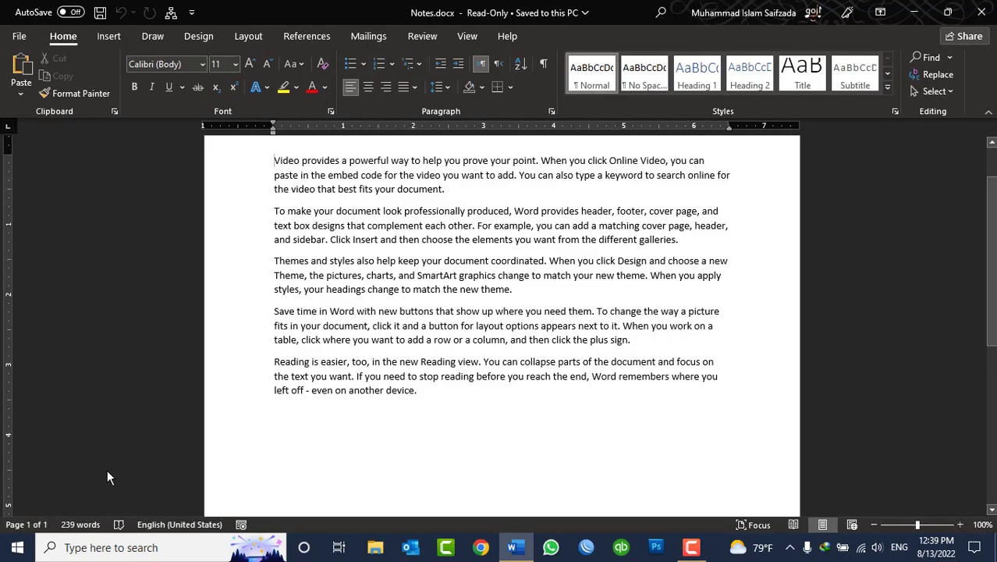
pyautogui.scroll(-3, 383, 388)
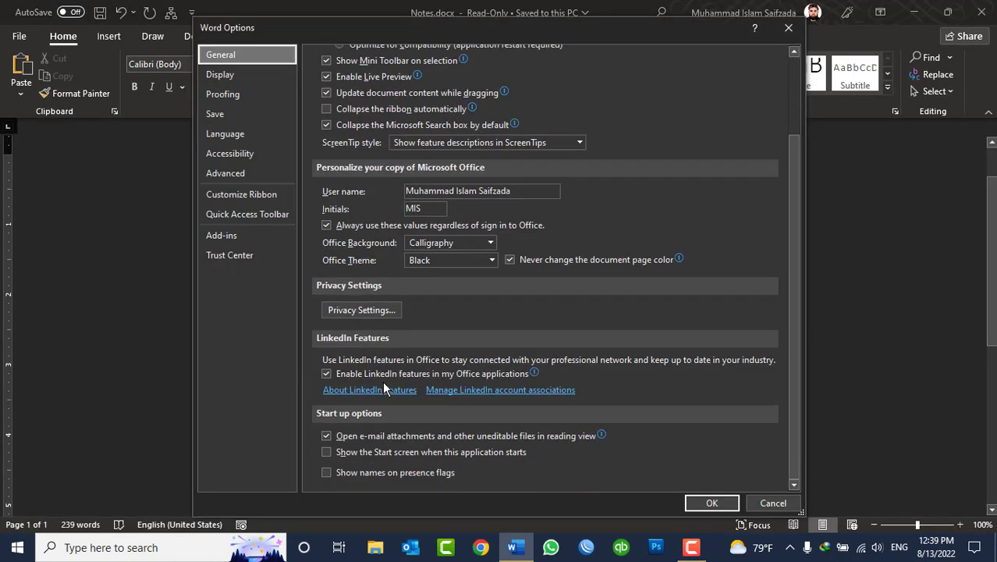
pyautogui.click(367, 434)
pyautogui.click(711, 503)
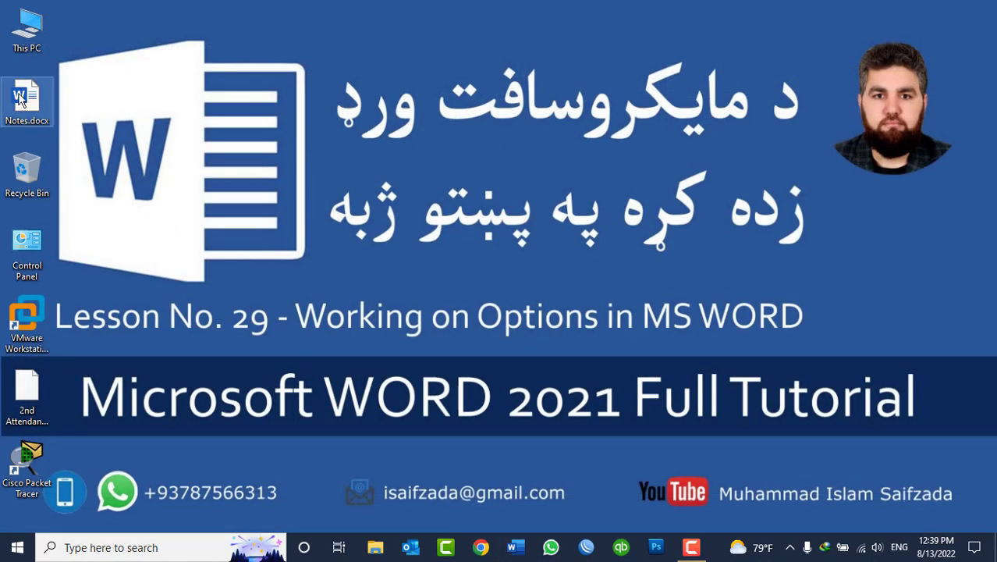
# - Reopen Notes.docx read-only in editing view, then review Word Options and cancel
pyautogui.doubleClick(26, 100)
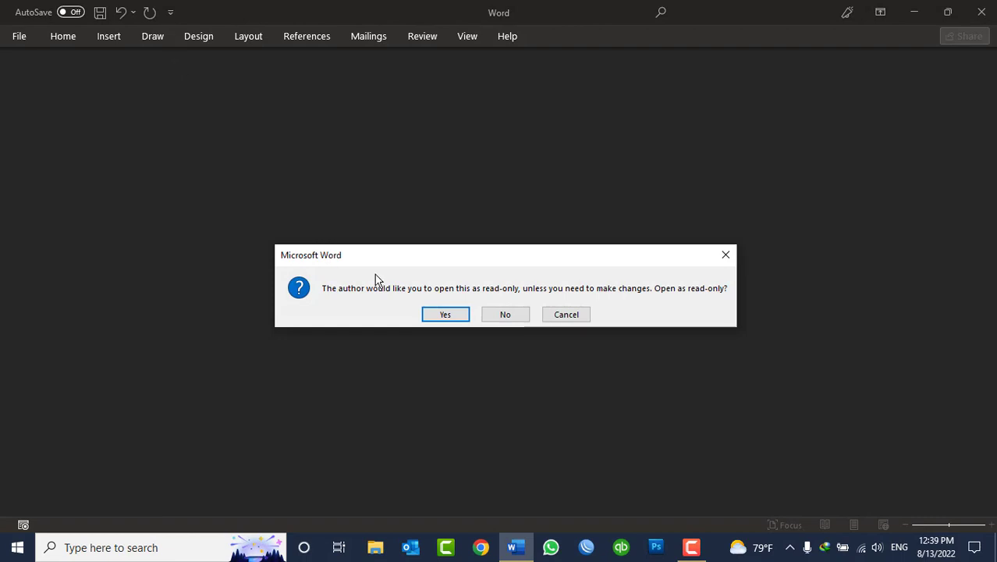
pyautogui.click(449, 312)
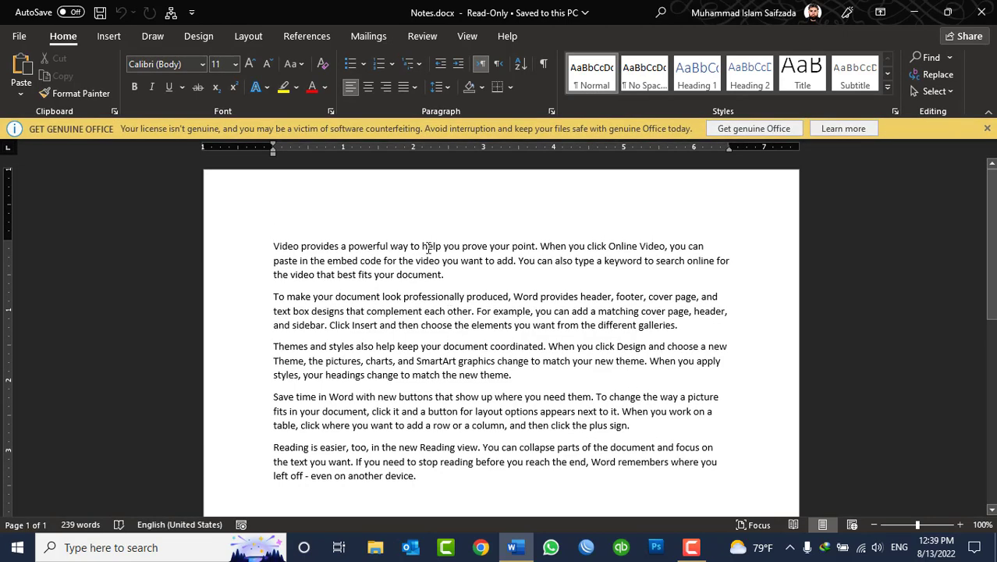
pyautogui.click(24, 36)
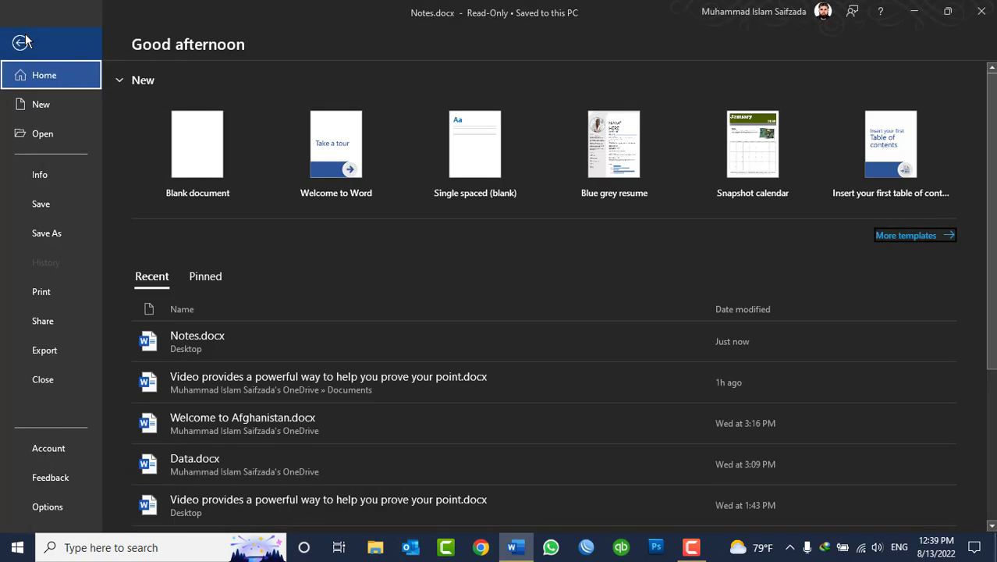
pyautogui.click(39, 505)
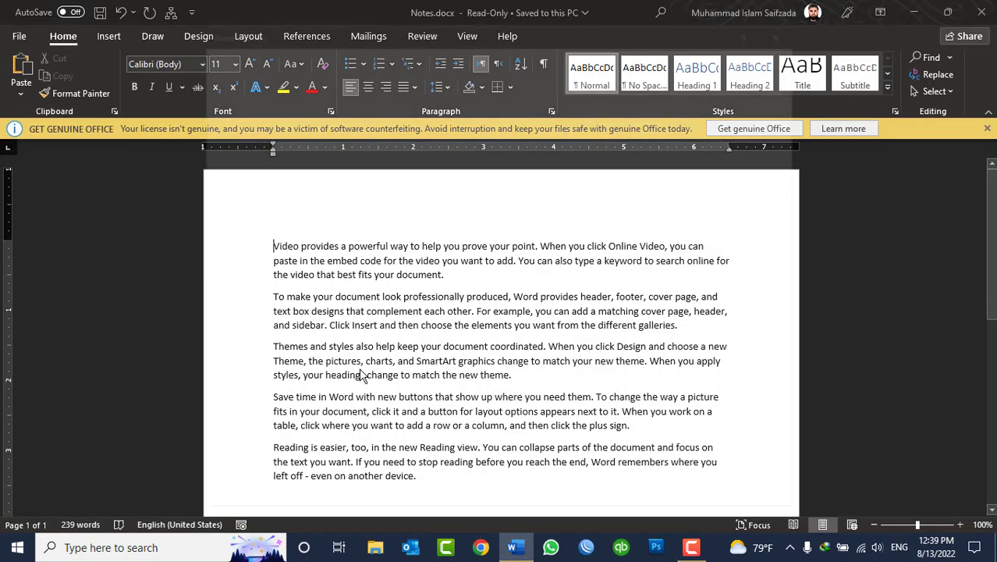
pyautogui.scroll(-5, 455, 397)
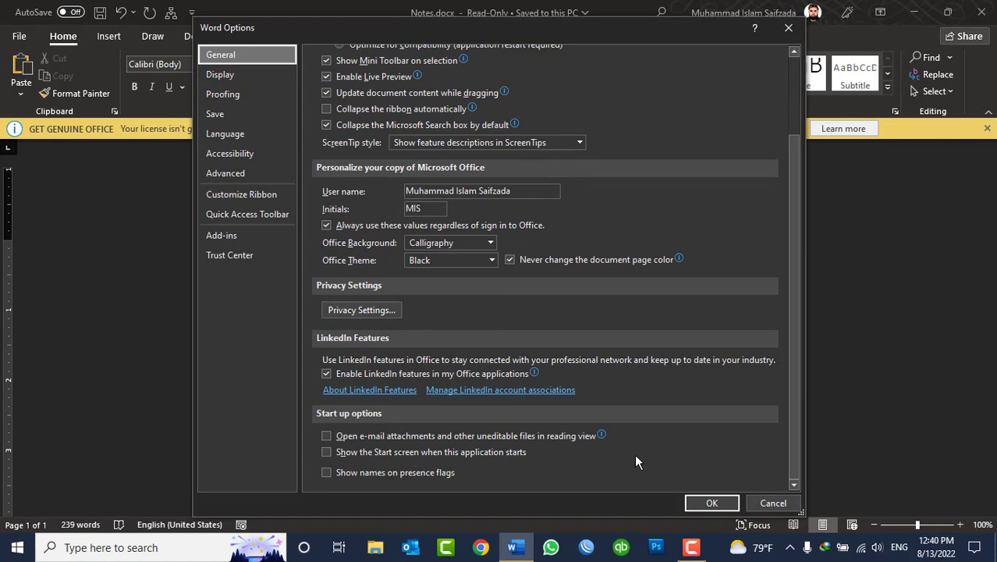
pyautogui.click(769, 503)
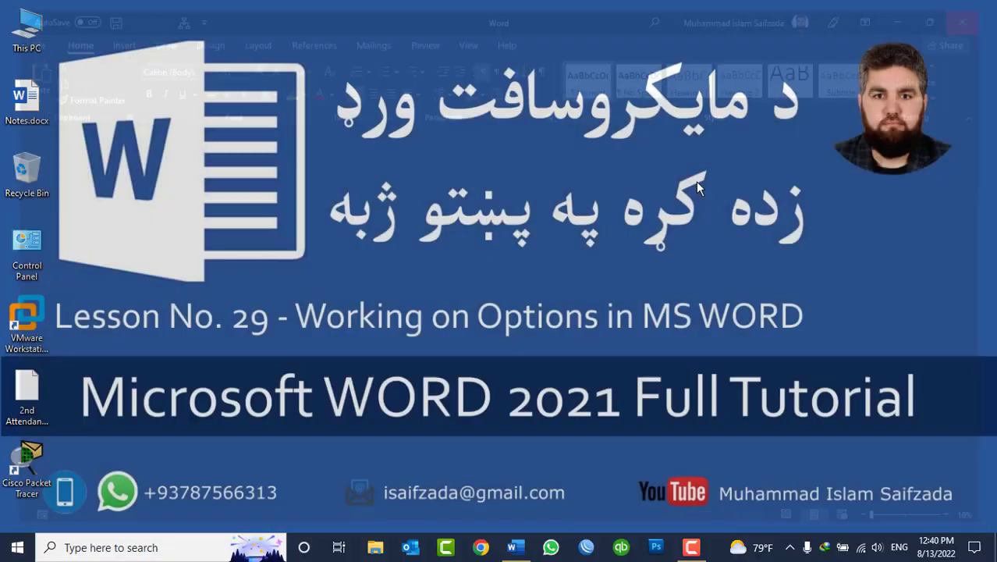
# - Launch Word and tick 'Show the Start screen when this application starts' in General options
pyautogui.click(513, 547)
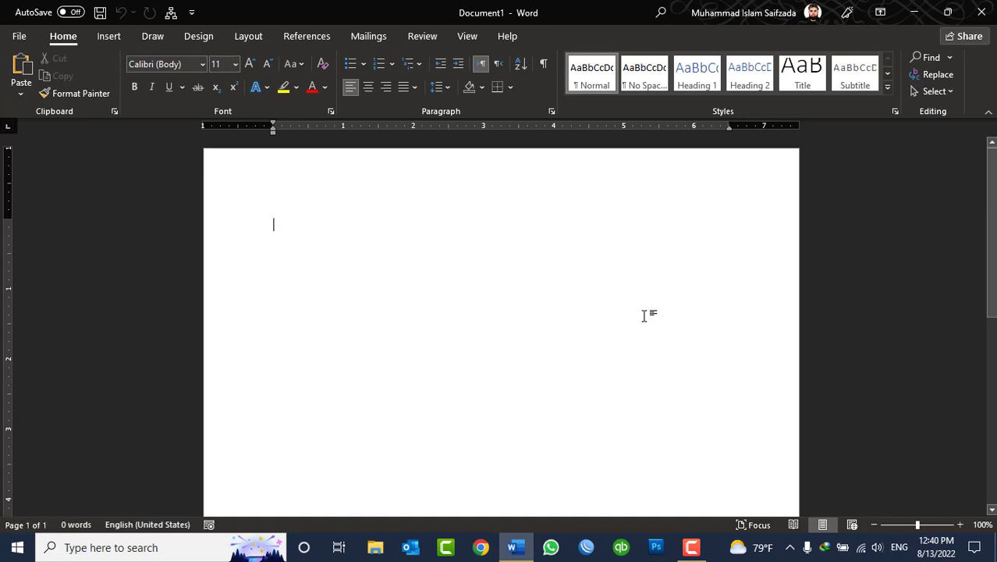
pyautogui.click(19, 36)
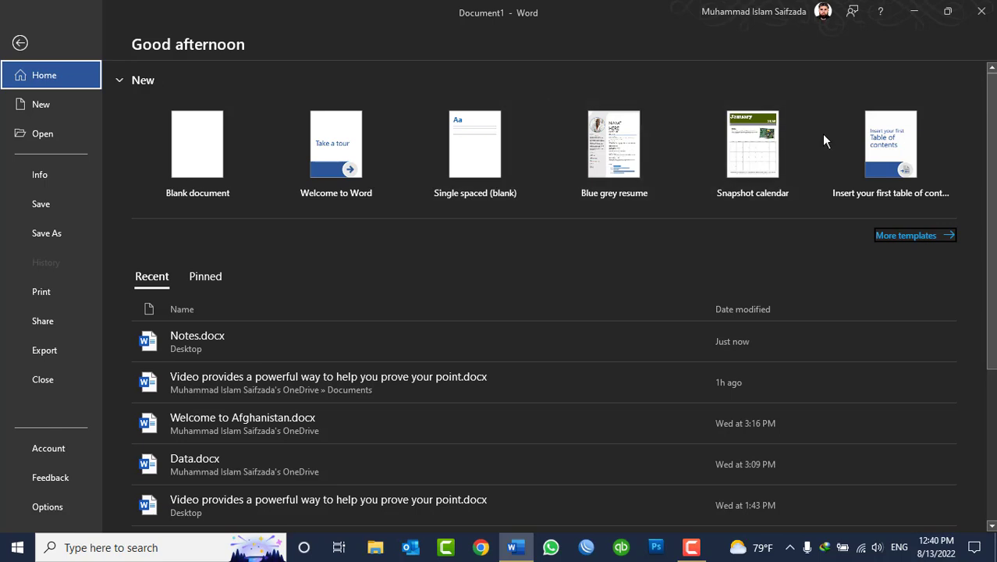
pyautogui.click(47, 109)
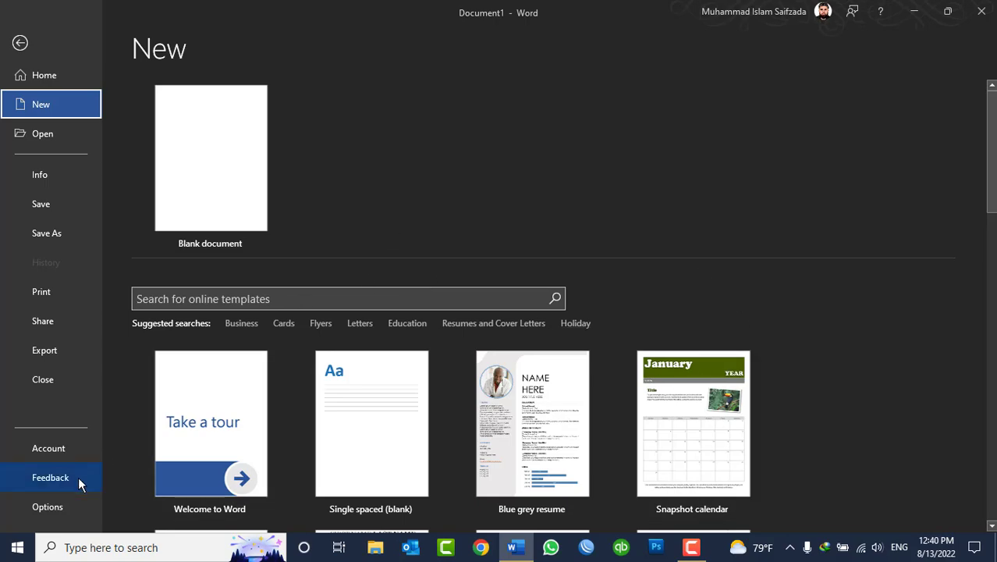
pyautogui.click(62, 509)
pyautogui.scroll(-3, 386, 429)
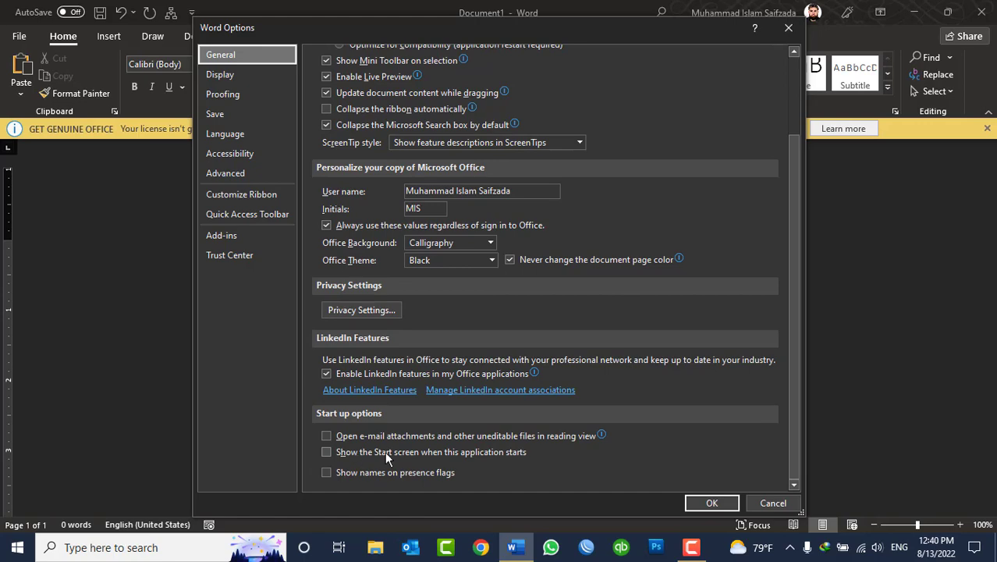
pyautogui.click(407, 452)
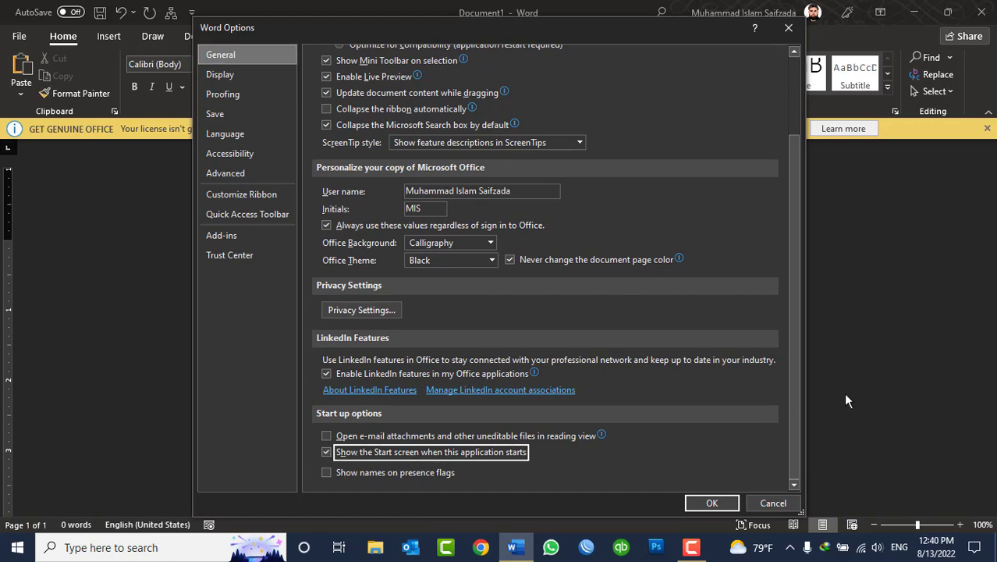
pyautogui.click(713, 503)
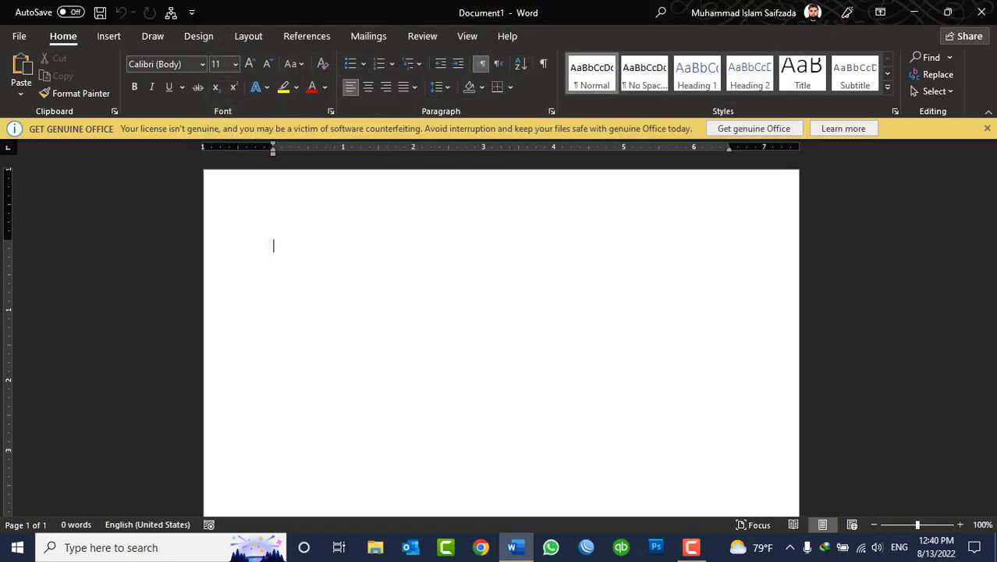
pyautogui.click(982, 18)
pyautogui.click(512, 547)
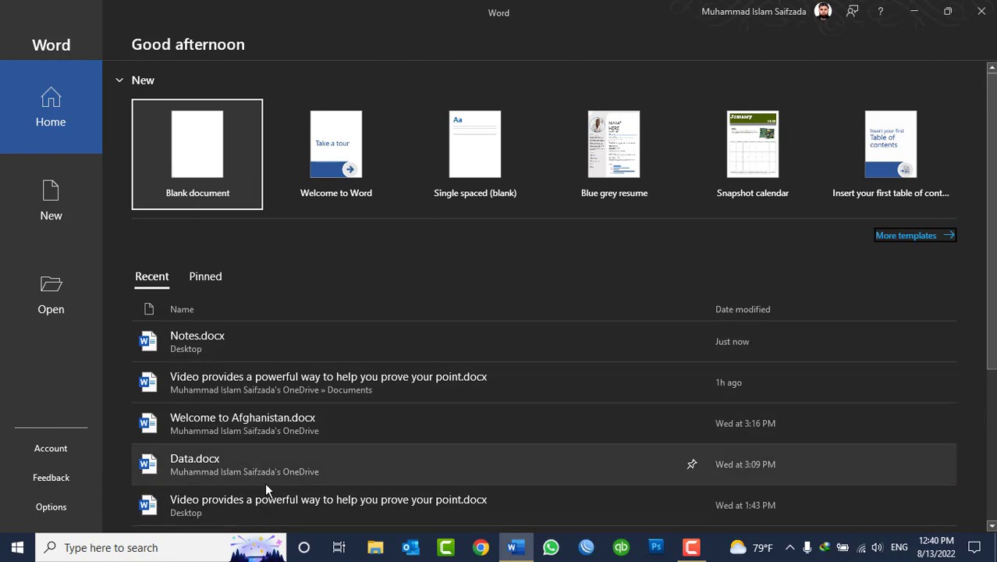
pyautogui.click(61, 508)
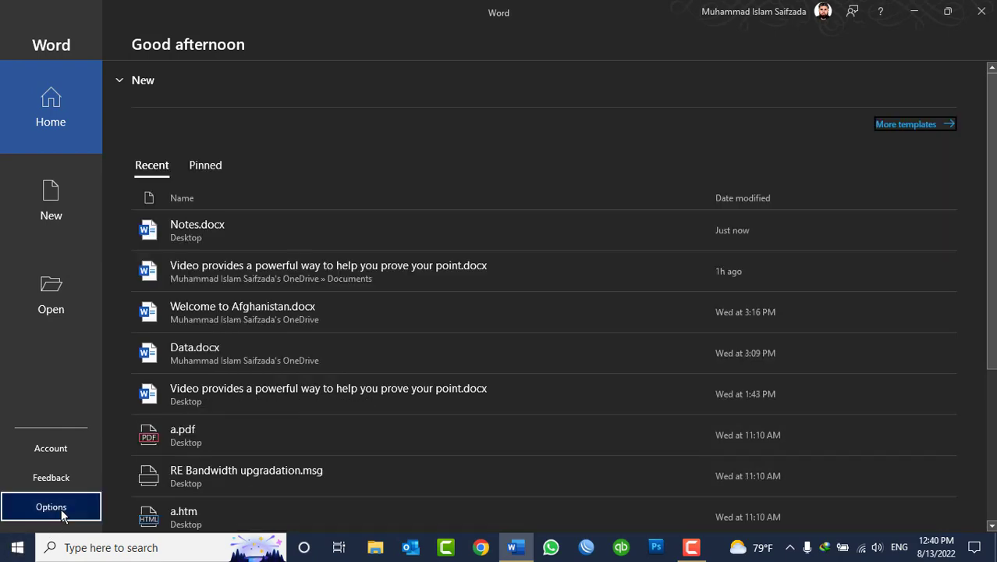
pyautogui.scroll(-2, 409, 436)
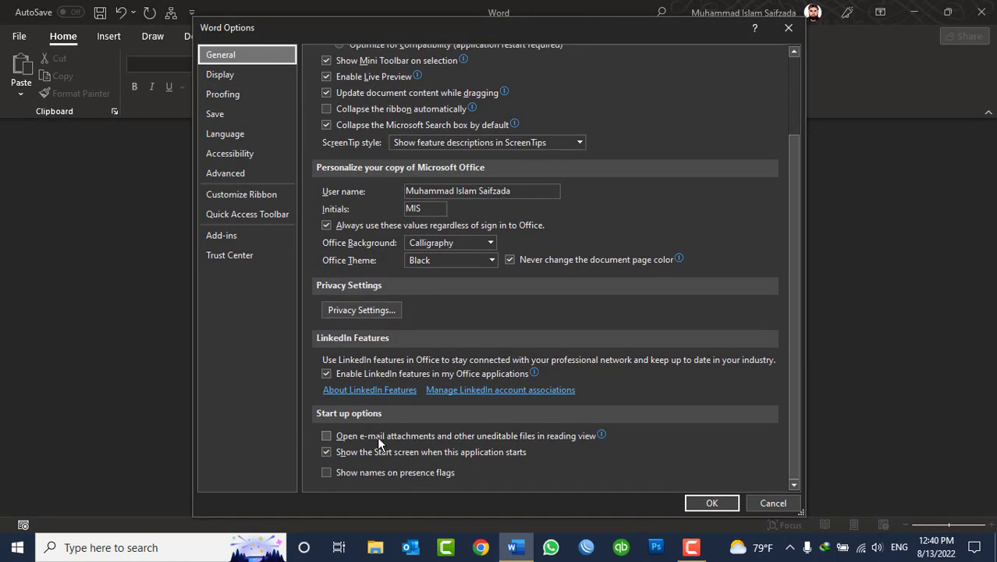
pyautogui.click(377, 435)
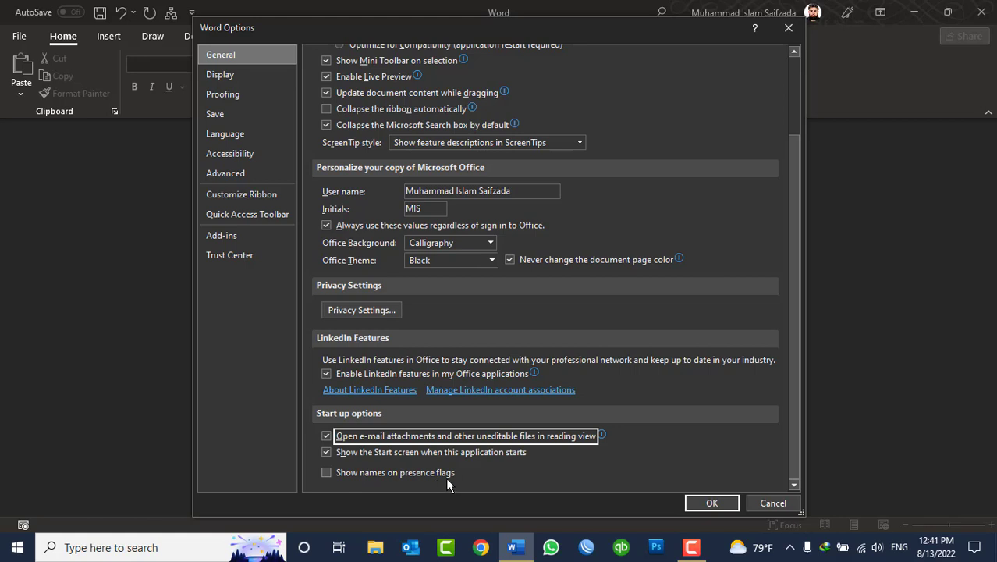
pyautogui.click(773, 505)
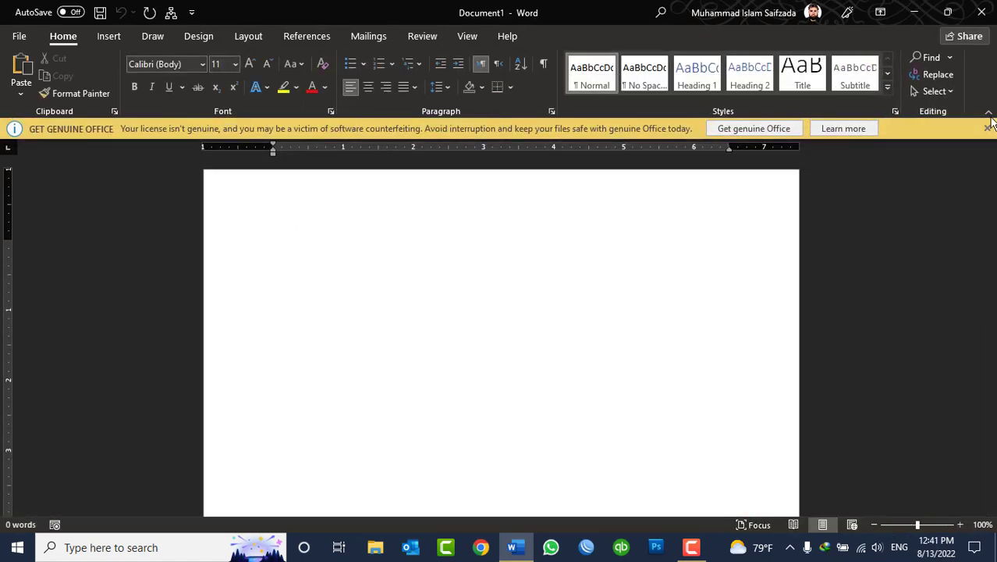
# - Dismiss the genuine Office warning banner and glance at the signed-in account details
pyautogui.click(989, 127)
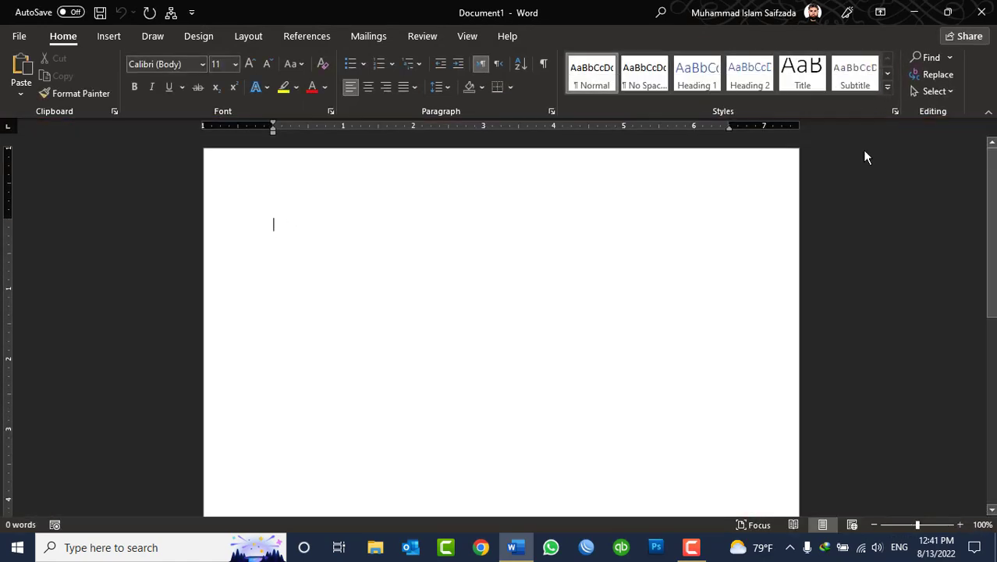
pyautogui.click(767, 21)
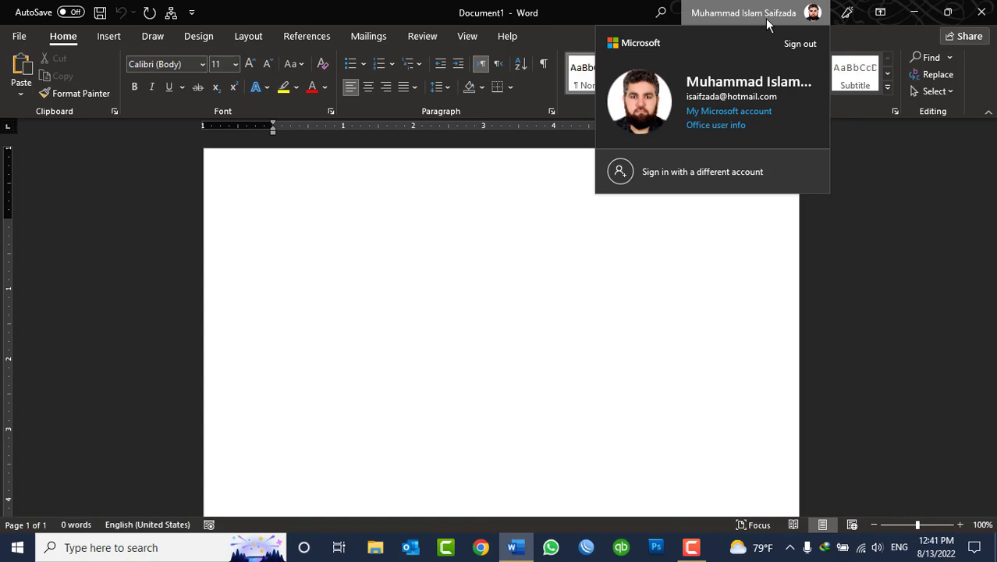
pyautogui.click(374, 264)
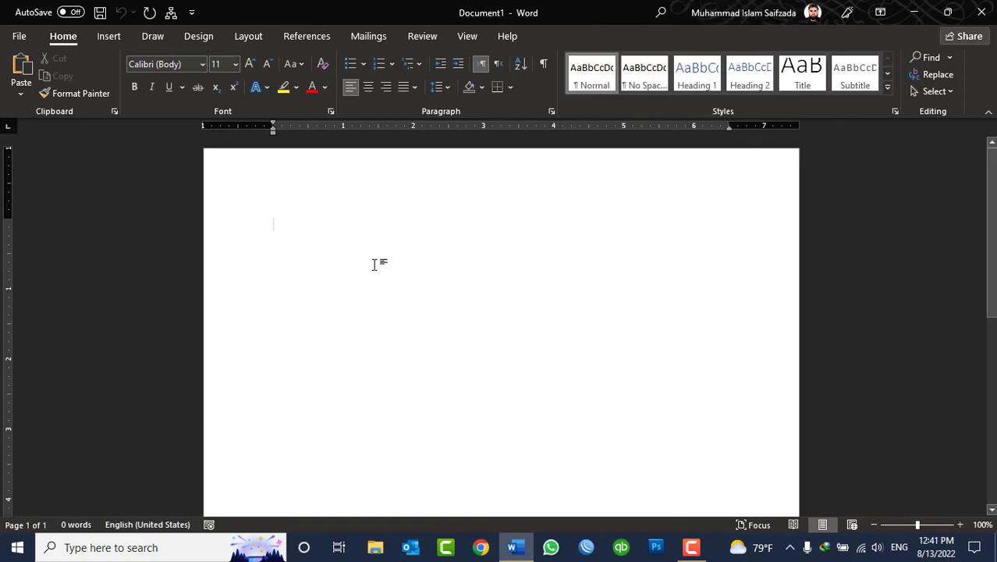
# - Insert =rand() filler text and delete the last two paragraphs, leaving three
pyautogui.write('=rand()')
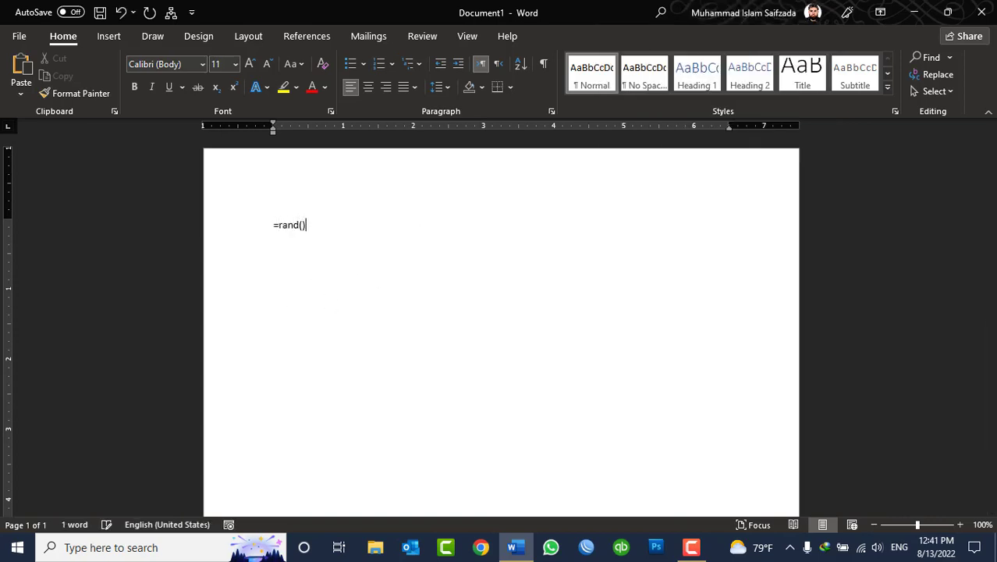
pyautogui.press('Return')
pyautogui.hotkey('shift', 'Up')
pyautogui.hotkey('shift', 'Up')
pyautogui.hotkey('shift', 'Up')
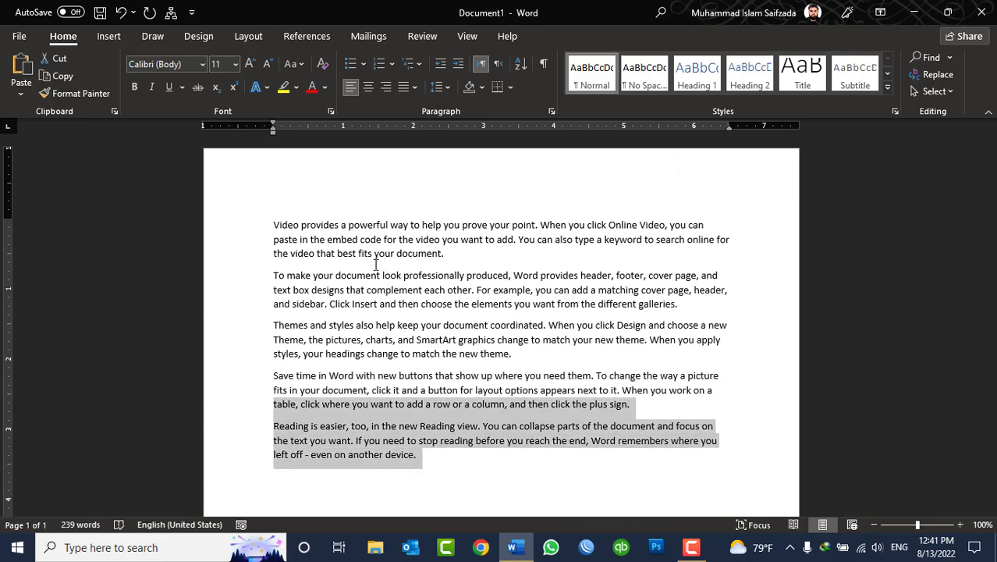
pyautogui.hotkey('shift', 'Up')
pyautogui.hotkey('shift', 'Up')
pyautogui.press('Delete')
pyautogui.press('BackSpace')
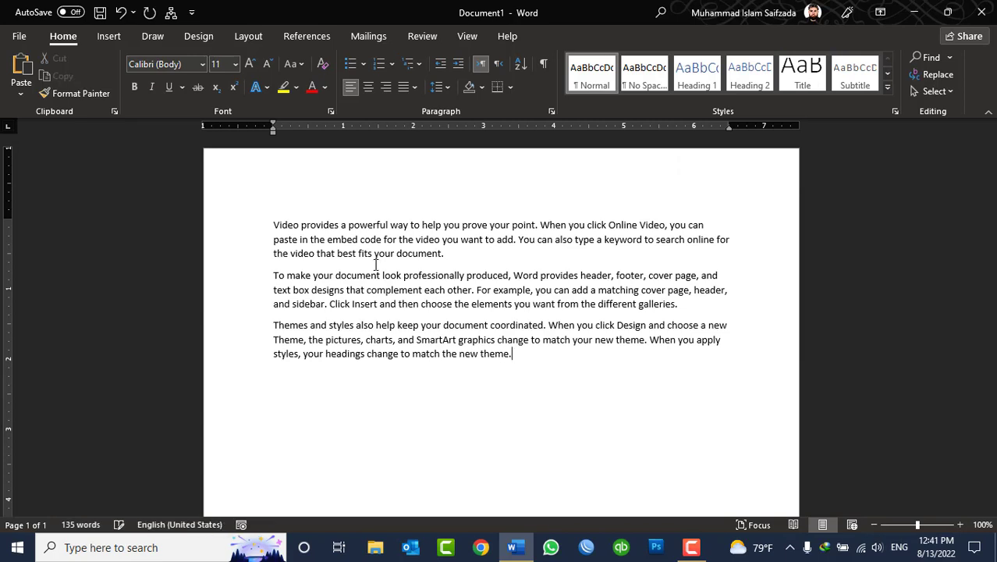
# - Make the first paragraph bold, italic, 12 pt and red
pyautogui.moveTo(454, 252); pyautogui.dragTo(252, 225)
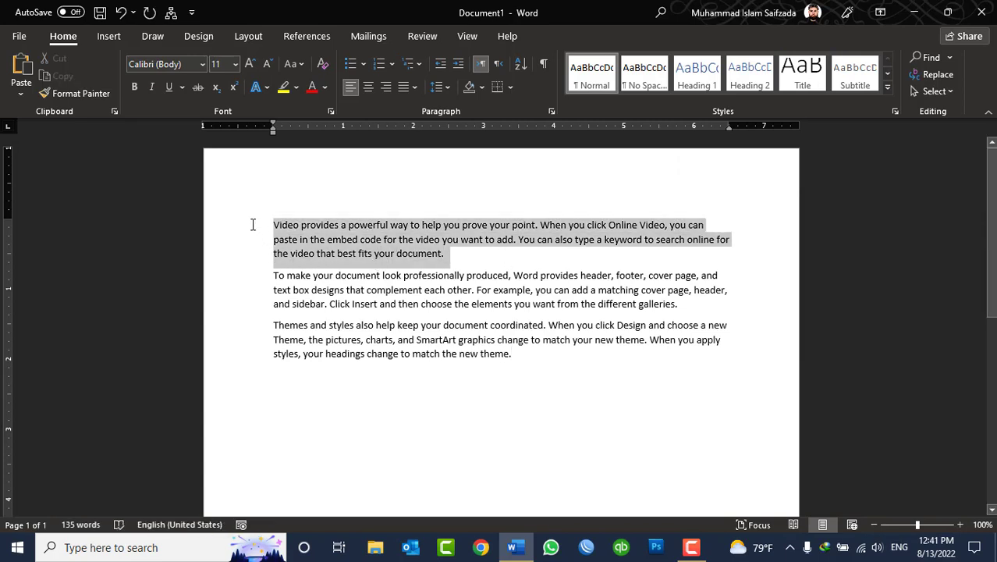
pyautogui.click(129, 89)
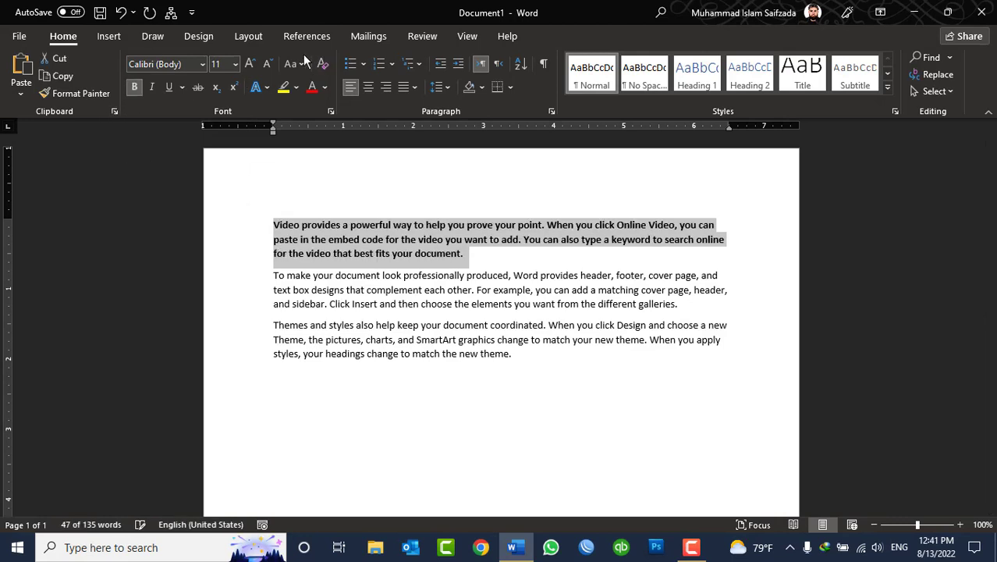
pyautogui.click(250, 63)
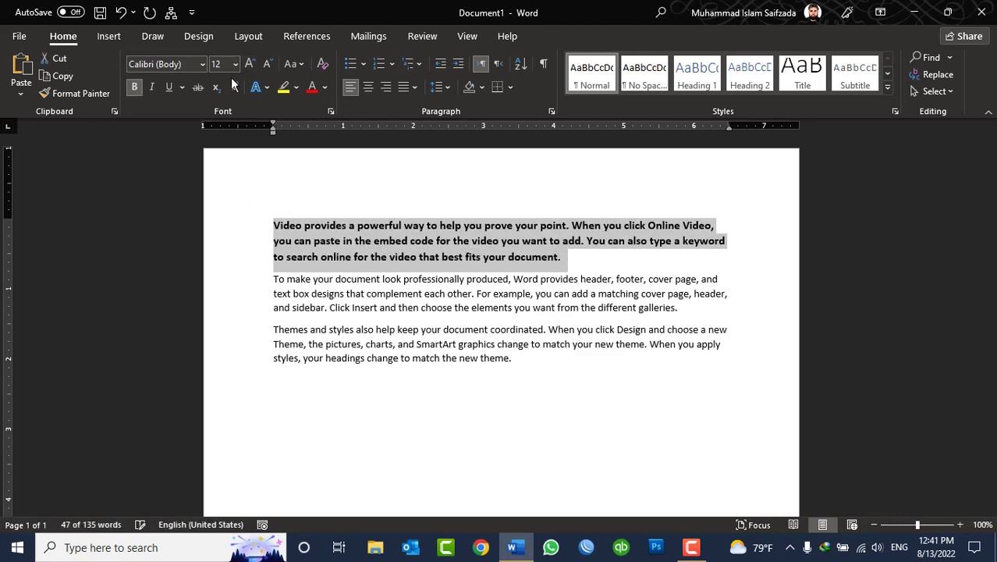
pyautogui.click(151, 89)
pyautogui.click(311, 85)
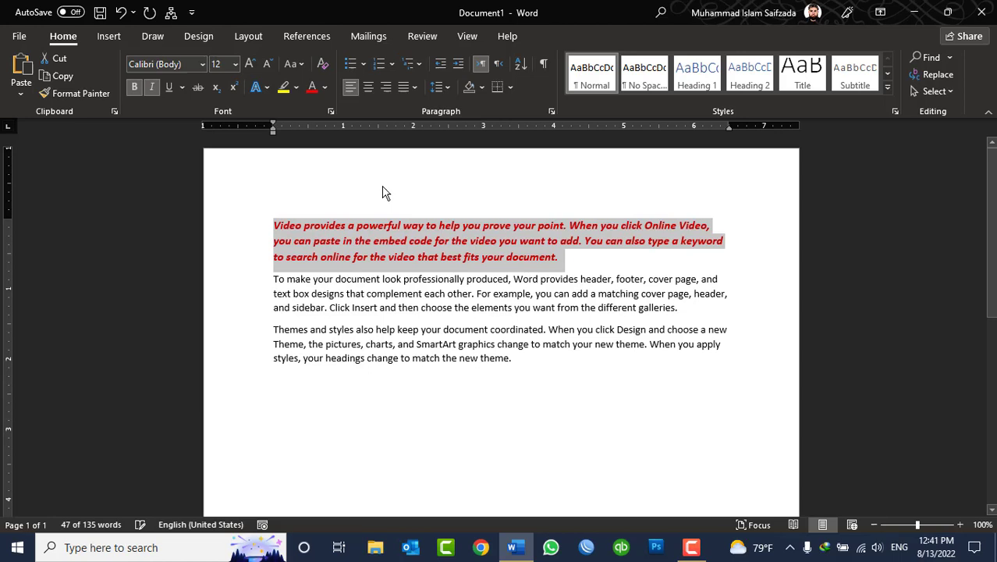
pyautogui.click(562, 390)
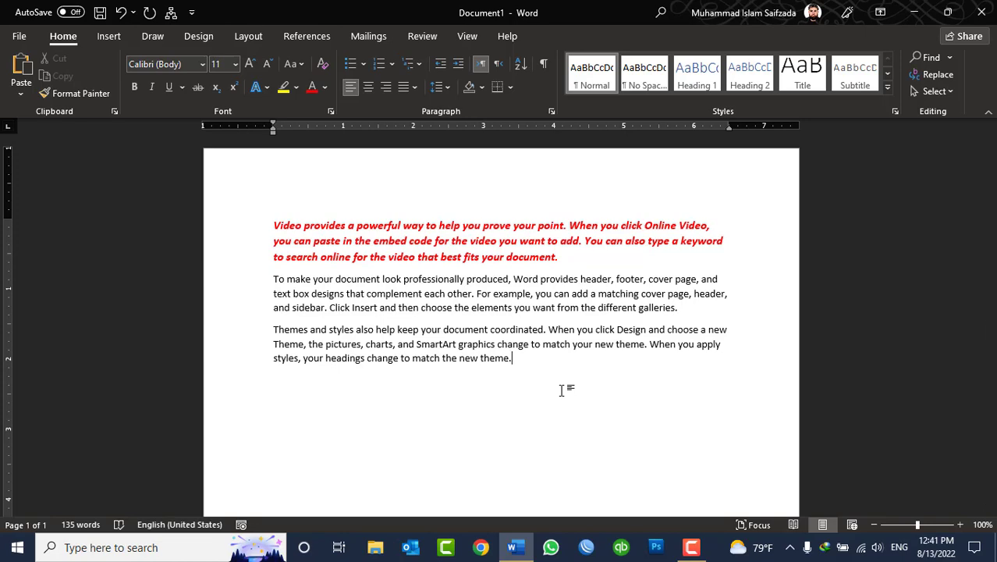
# - Save to OneDrive - Personal, opening the Save As dialog on its Documents folder
pyautogui.click(25, 37)
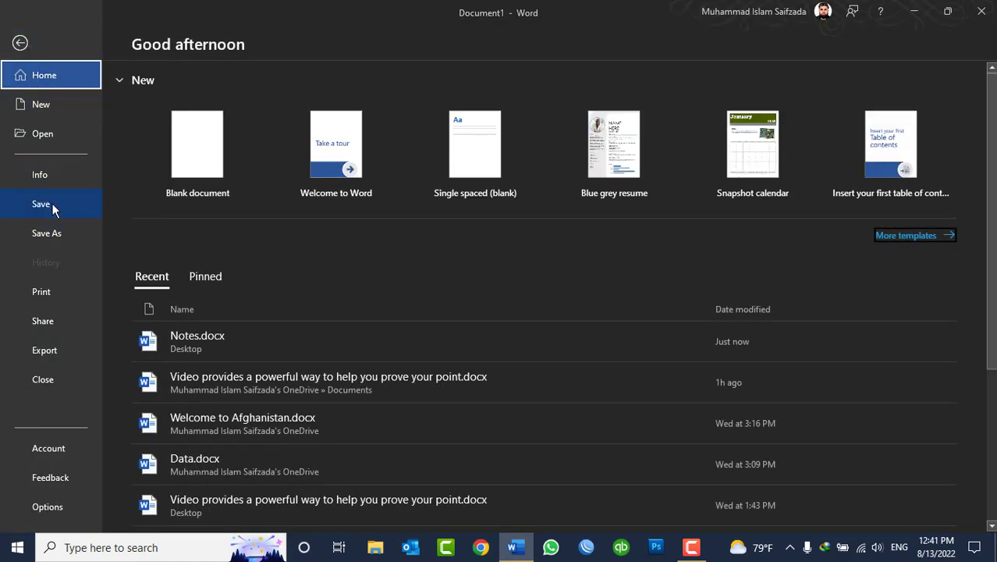
pyautogui.click(52, 203)
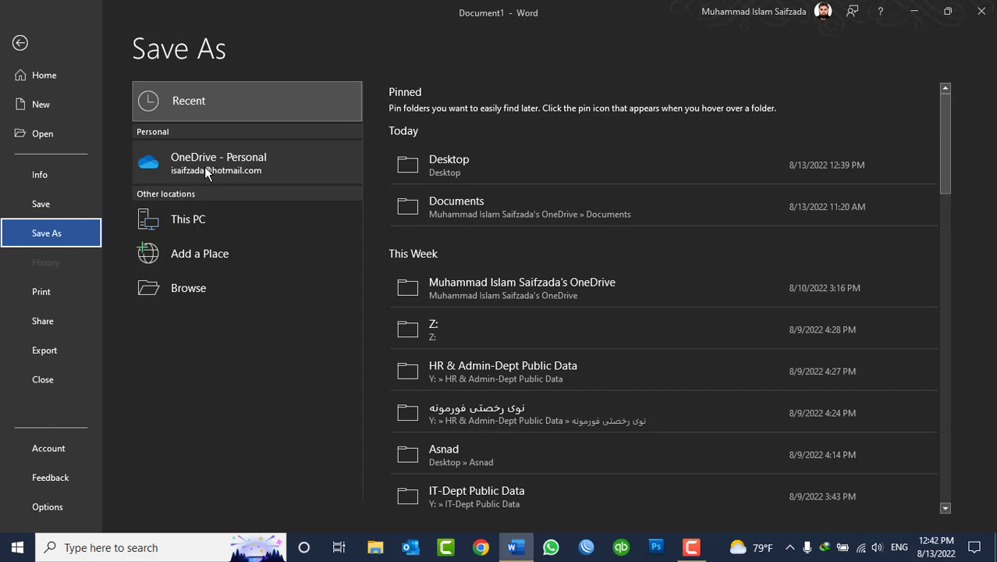
pyautogui.click(204, 167)
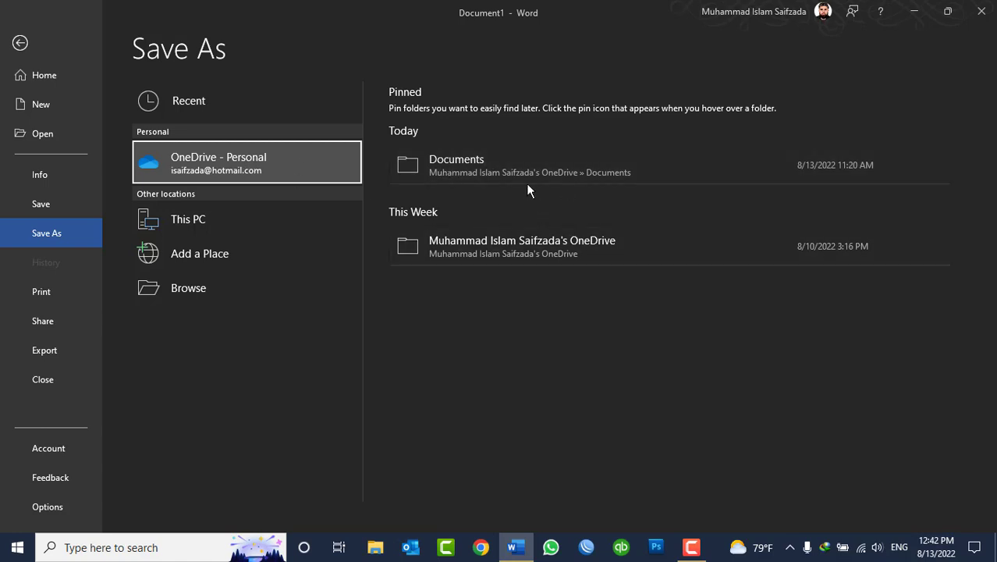
pyautogui.click(502, 159)
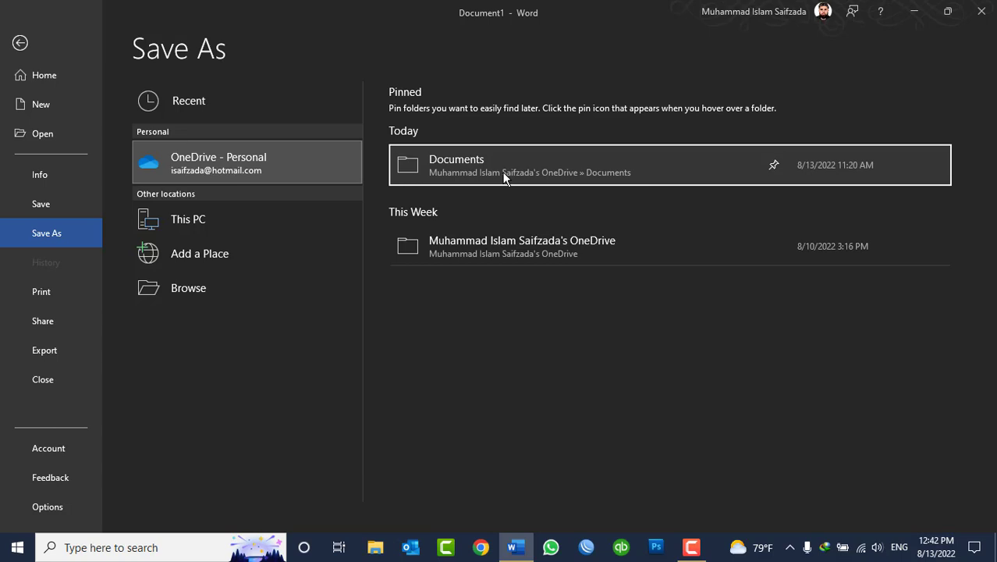
pyautogui.click(503, 174)
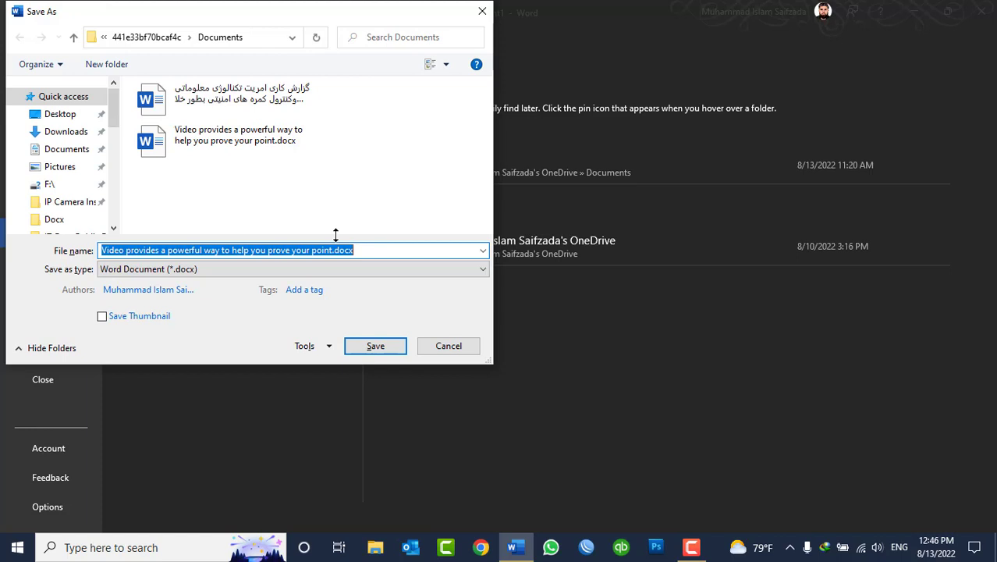
# - Name the file 'Computer Notes' and save it to OneDrive as Computer Notes.docx
pyautogui.write('Comput')
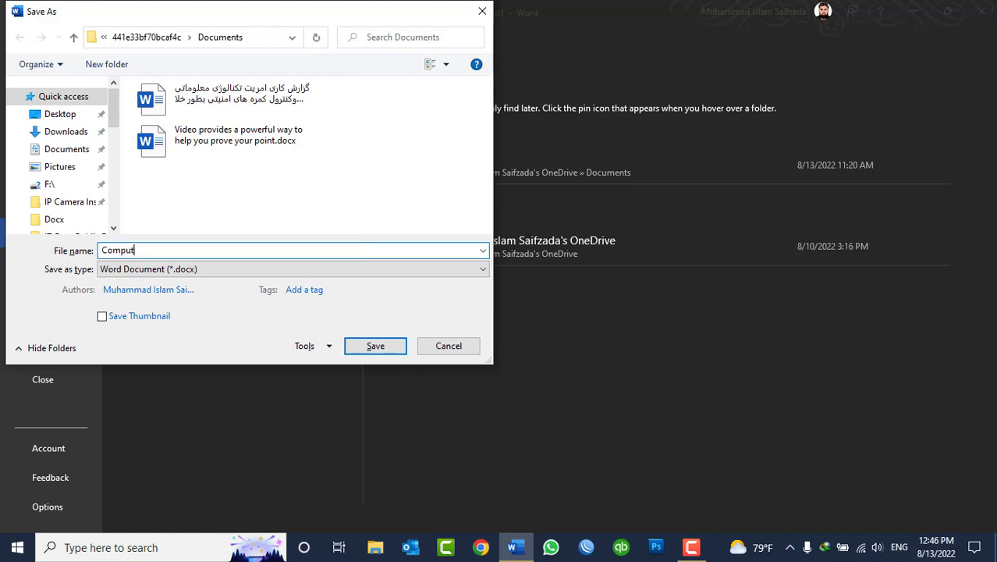
pyautogui.write('er Notes')
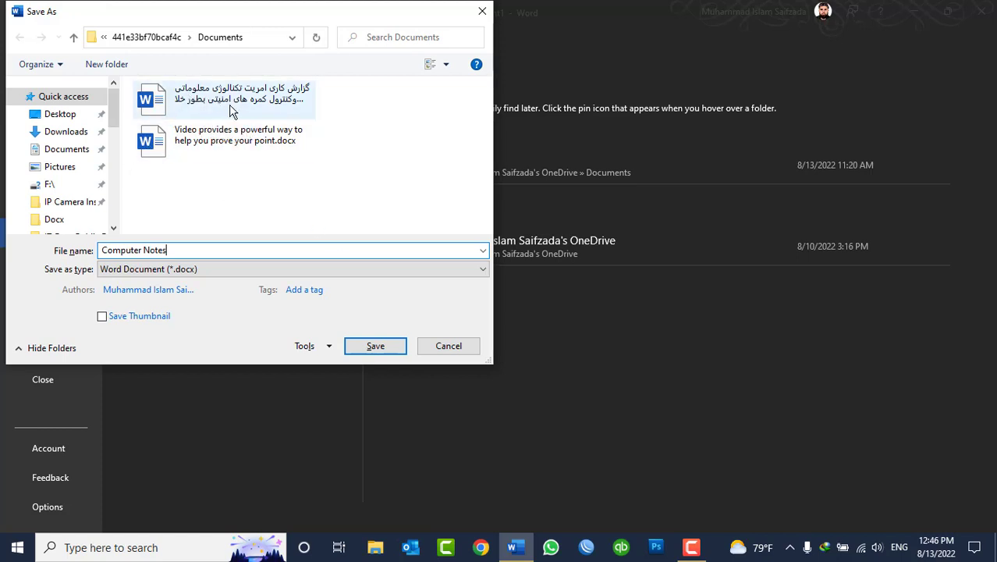
pyautogui.click(364, 351)
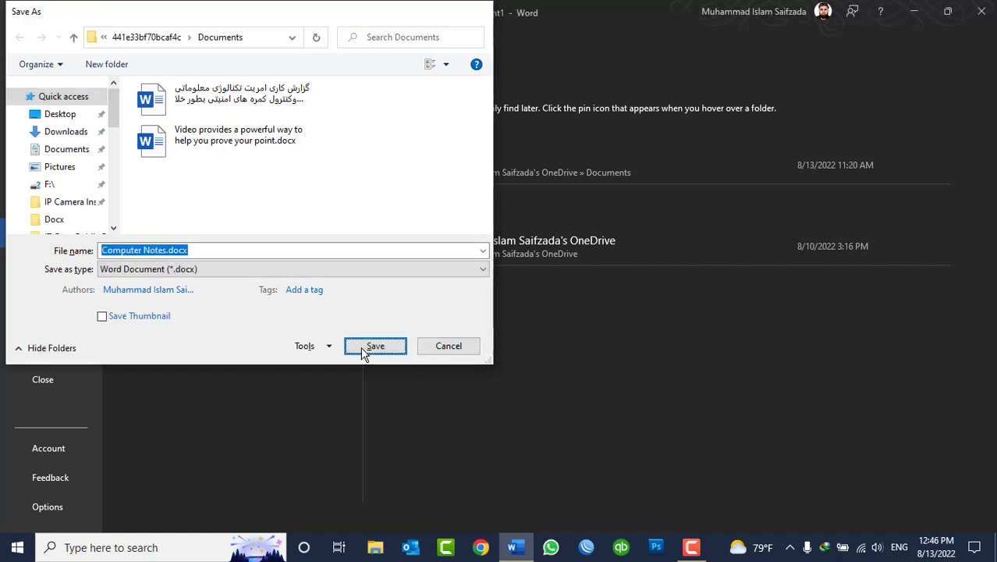
pyautogui.click(363, 349)
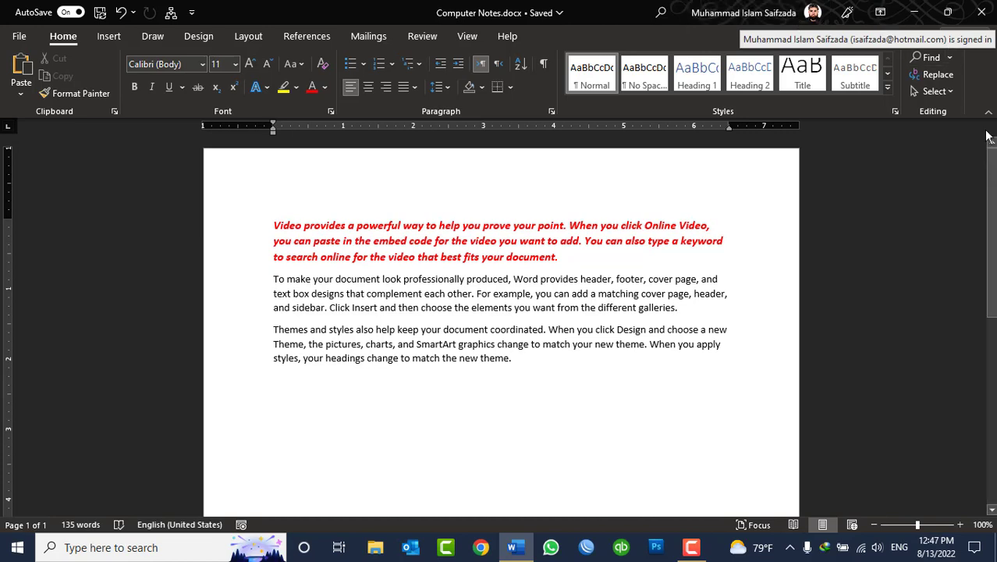
# - Create and copy an edit sharing link for Computer Notes, then launch Chrome
pyautogui.click(966, 36)
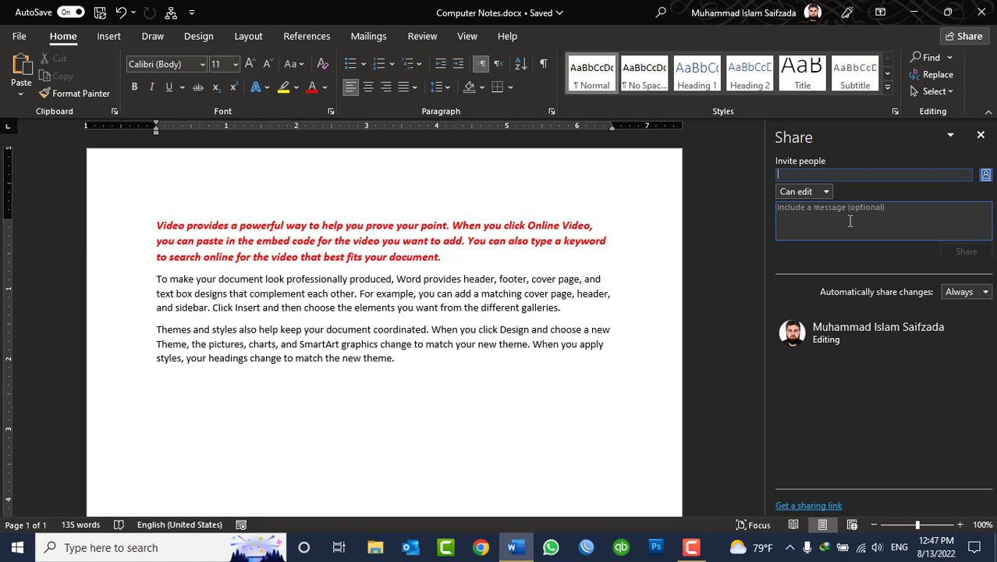
pyautogui.click(794, 508)
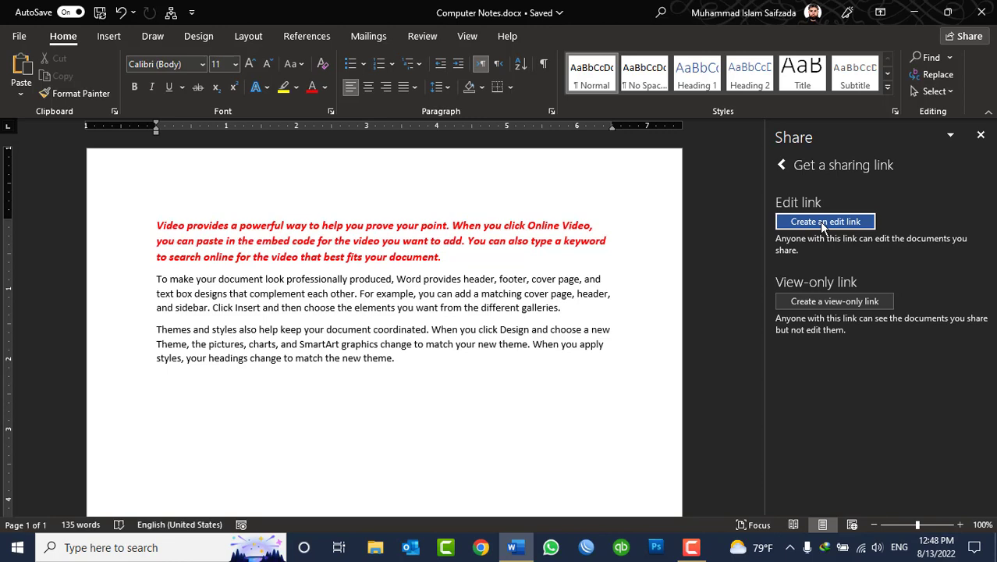
pyautogui.click(821, 222)
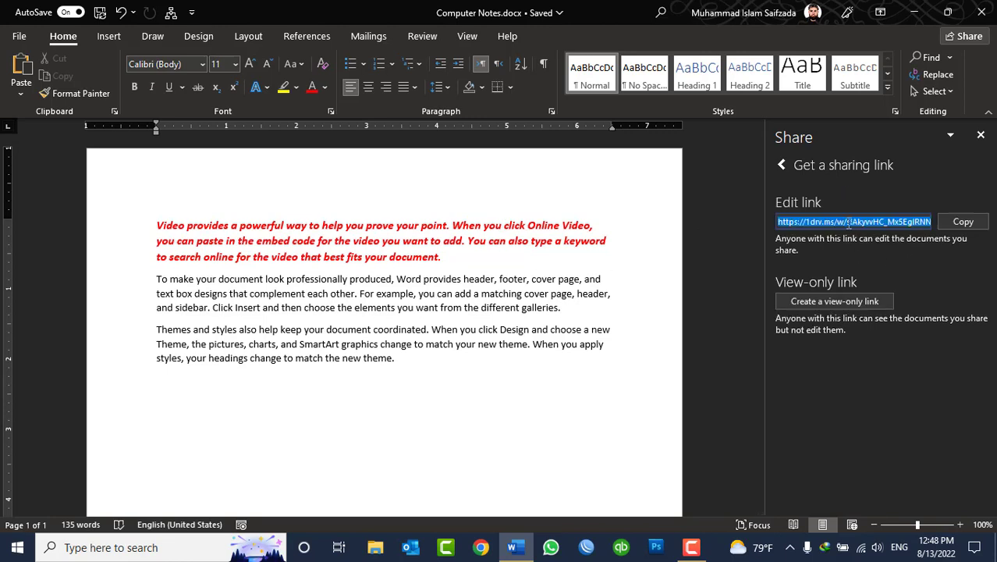
pyautogui.click(959, 225)
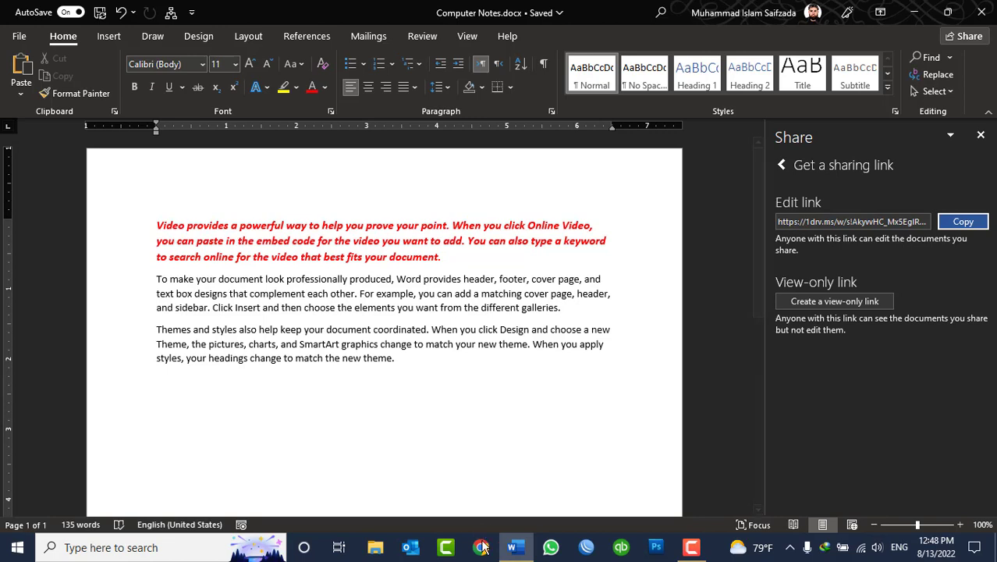
pyautogui.click(481, 551)
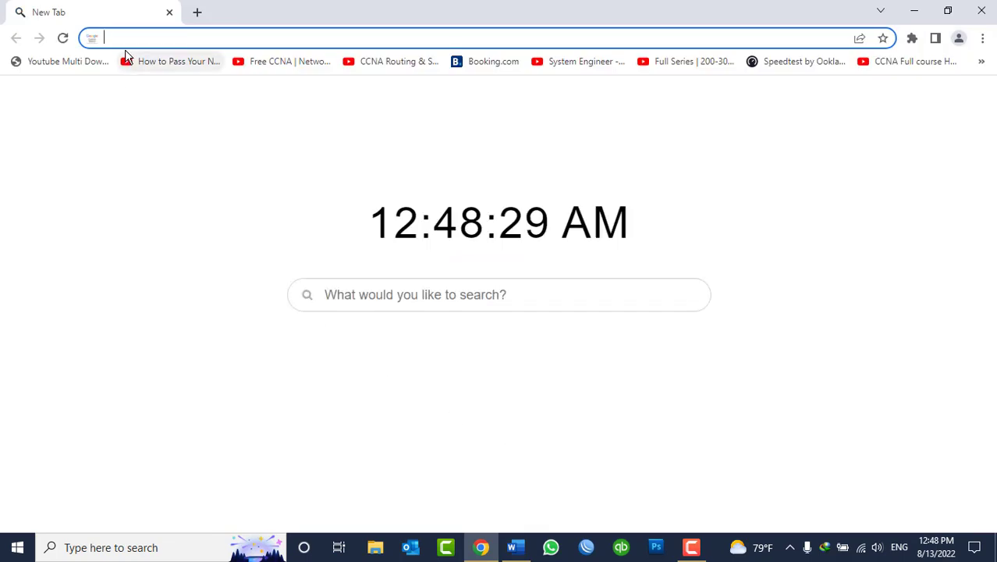
# - Open the pasted edit link in Chrome and put Computer Notes into Word for the web editing mode
pyautogui.hotkey('ctrl', 'v')
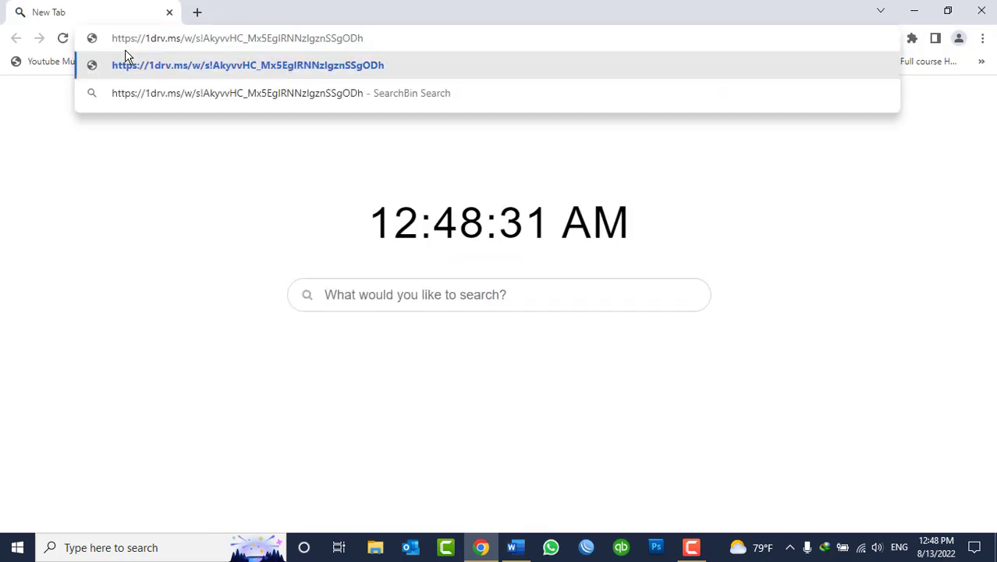
pyautogui.press('Return')
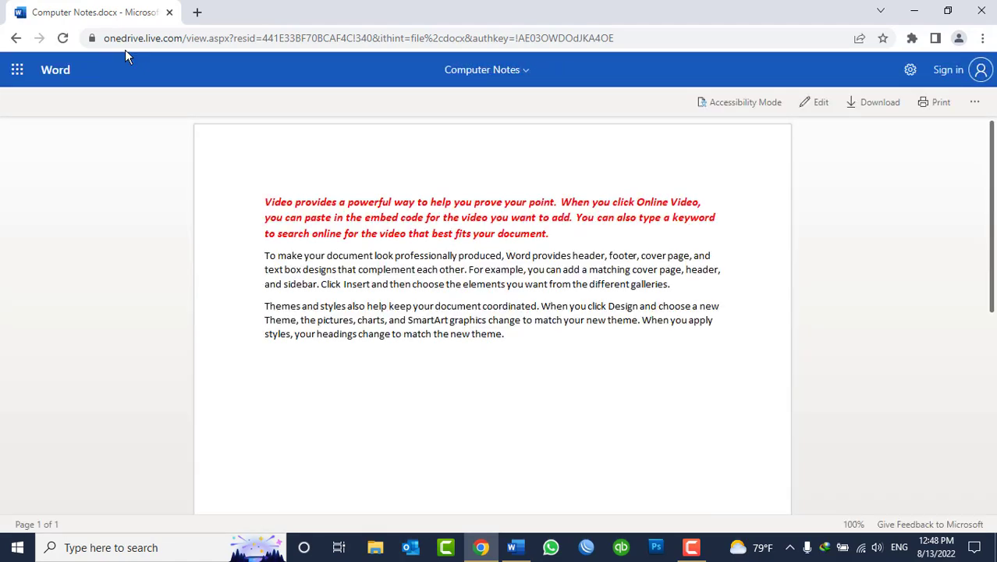
pyautogui.click(806, 104)
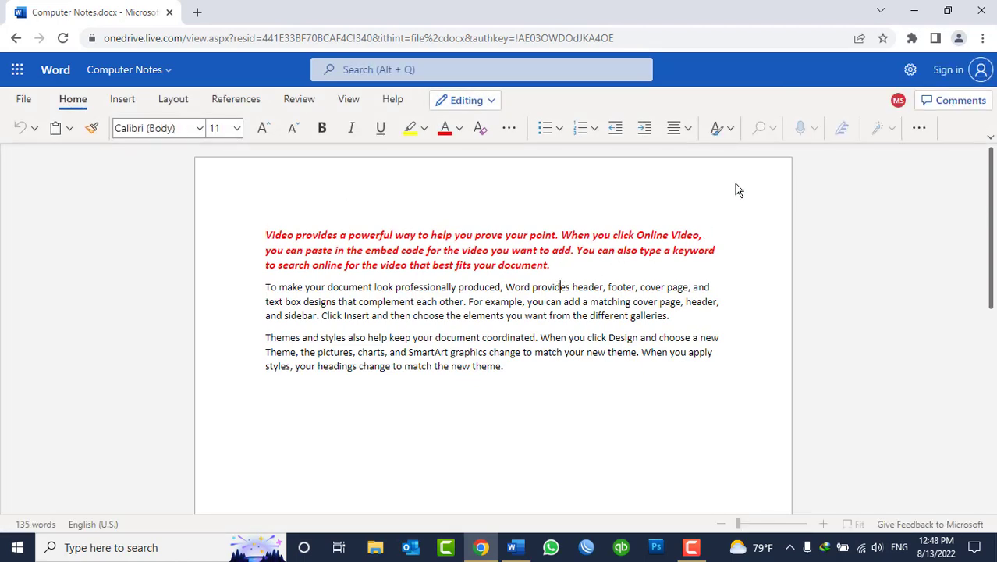
pyautogui.moveTo(897, 104)
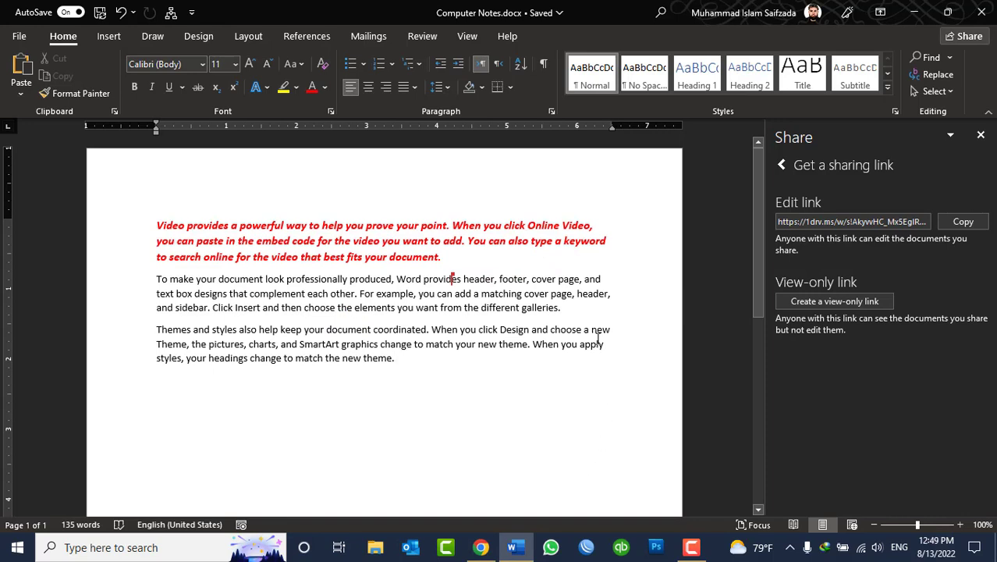
# - Return the Share pane to Invite people and add a final line 'Welcome to Afghanistan'
pyautogui.click(781, 165)
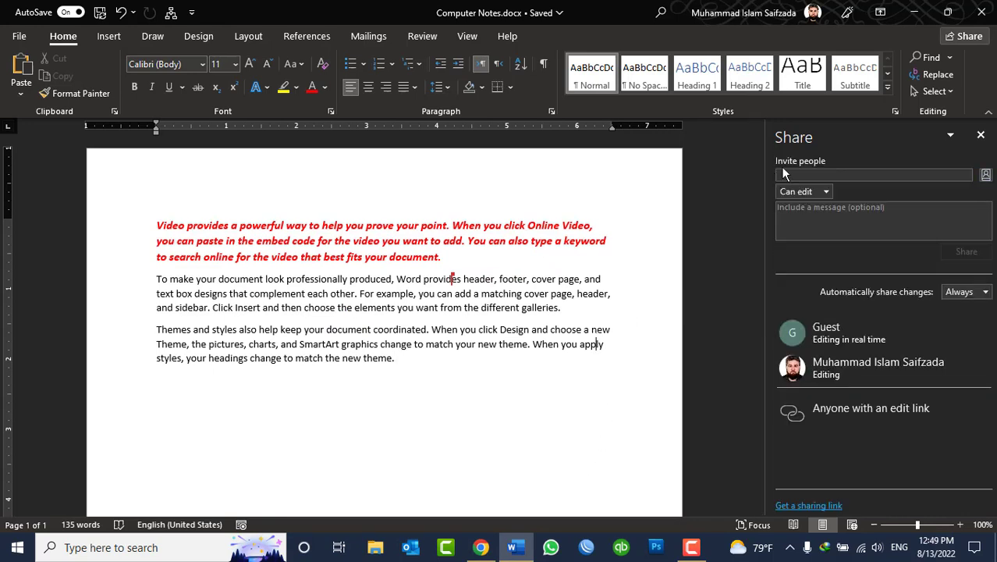
pyautogui.click(616, 310)
pyautogui.moveTo(842, 342)
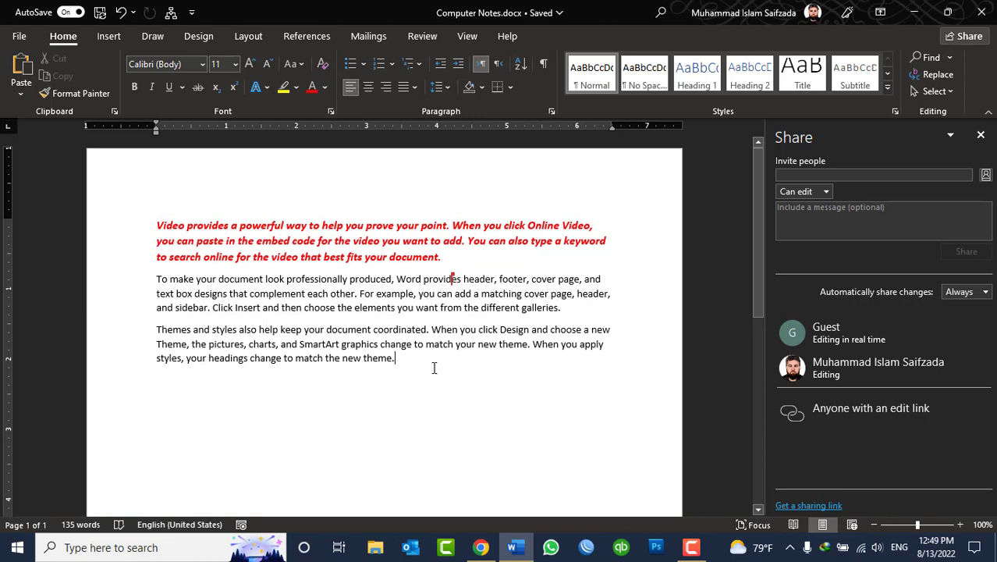
pyautogui.click(476, 368)
pyautogui.press('Return')
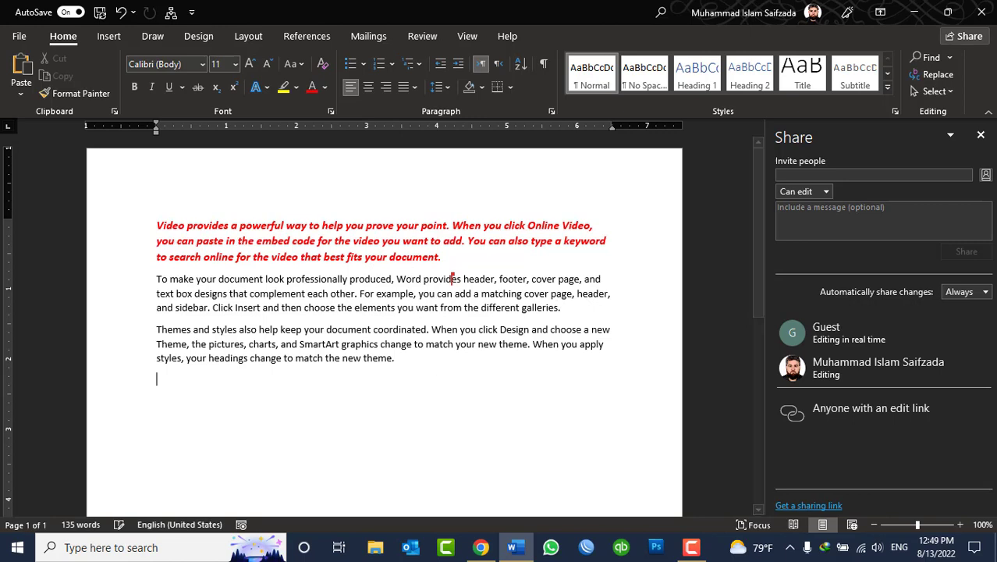
pyautogui.write('Welcom e')
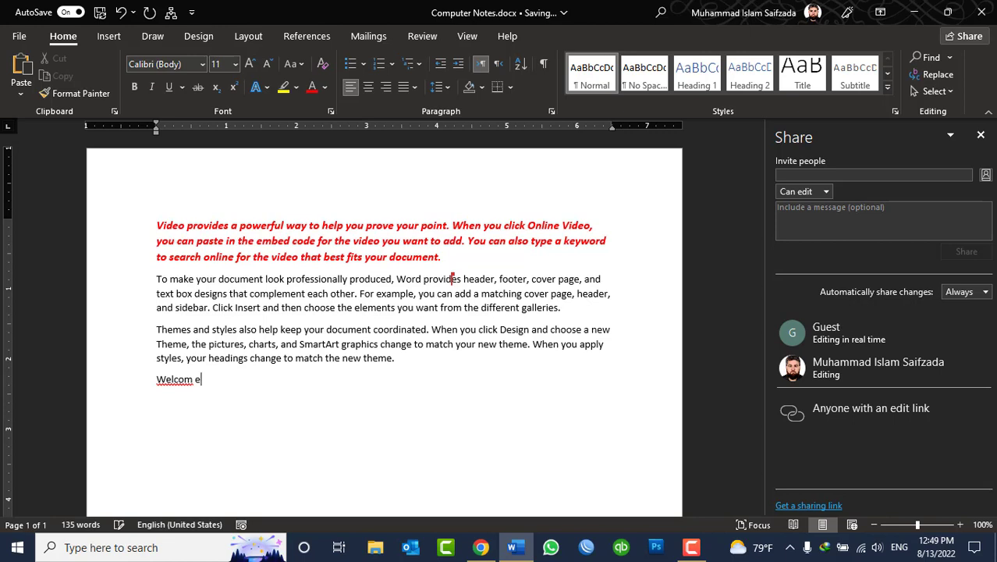
pyautogui.press('BackSpace')
pyautogui.press('BackSpace')
pyautogui.write('e to afg')
pyautogui.write('hani')
pyautogui.write('tan')
pyautogui.press('Return')
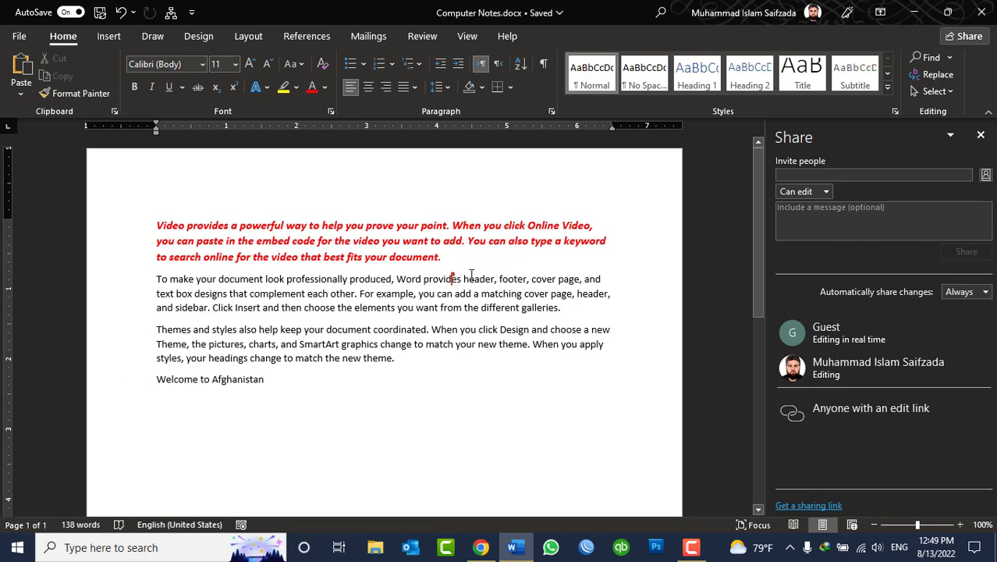
pyautogui.moveTo(459, 273)
# - In the browser copy, place the guest's caret at the top of the document, then return to desktop Word
pyautogui.click(481, 547)
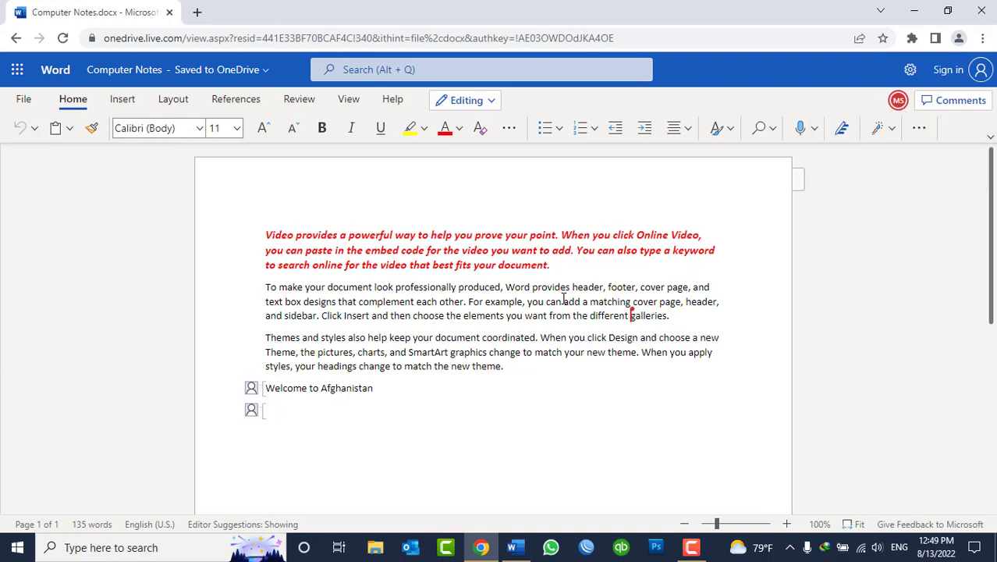
pyautogui.click(554, 264)
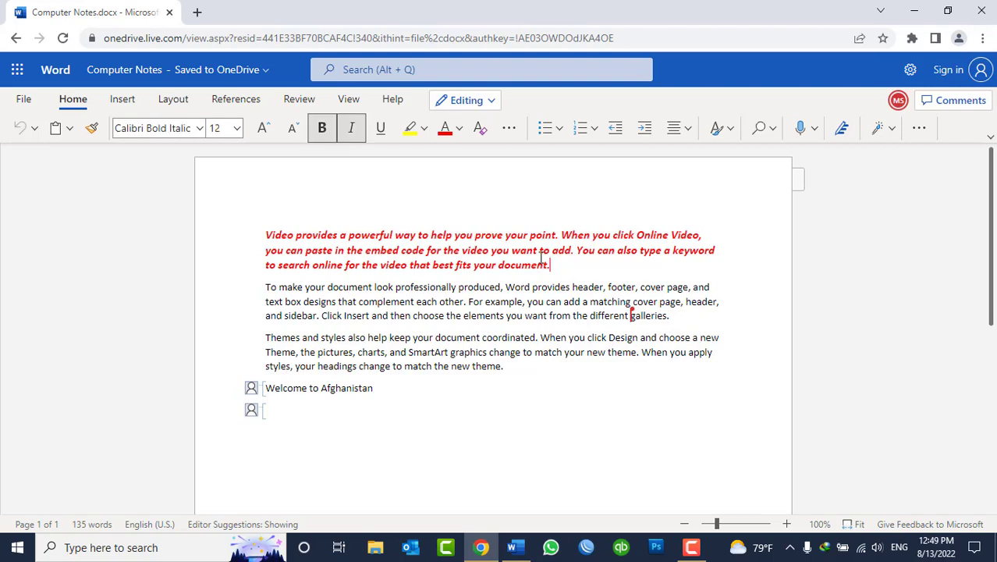
pyautogui.hotkey('ctrl', 'Home')
pyautogui.click(504, 546)
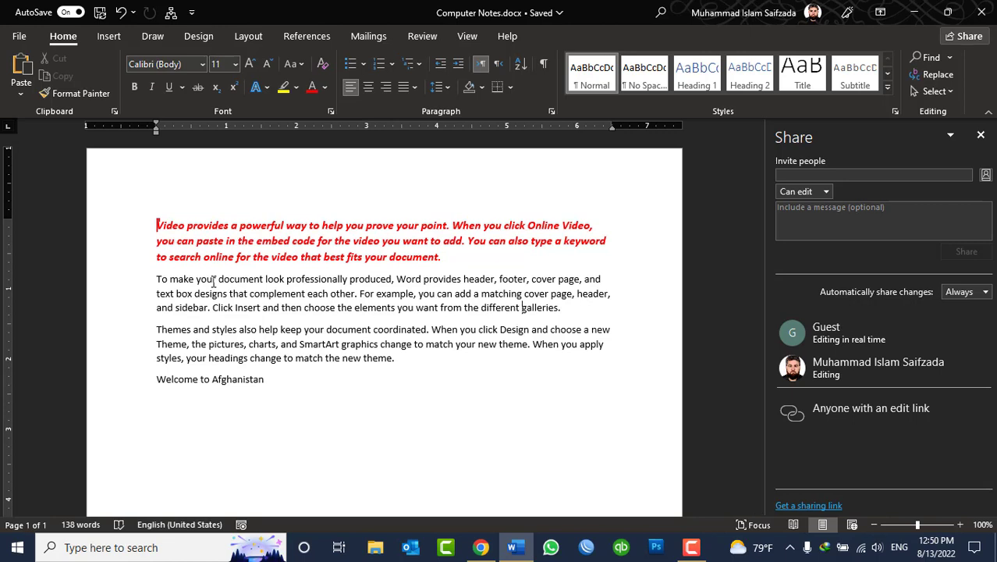
# - Turn on 'Show names on presence flags' in Word Options General
pyautogui.click(29, 35)
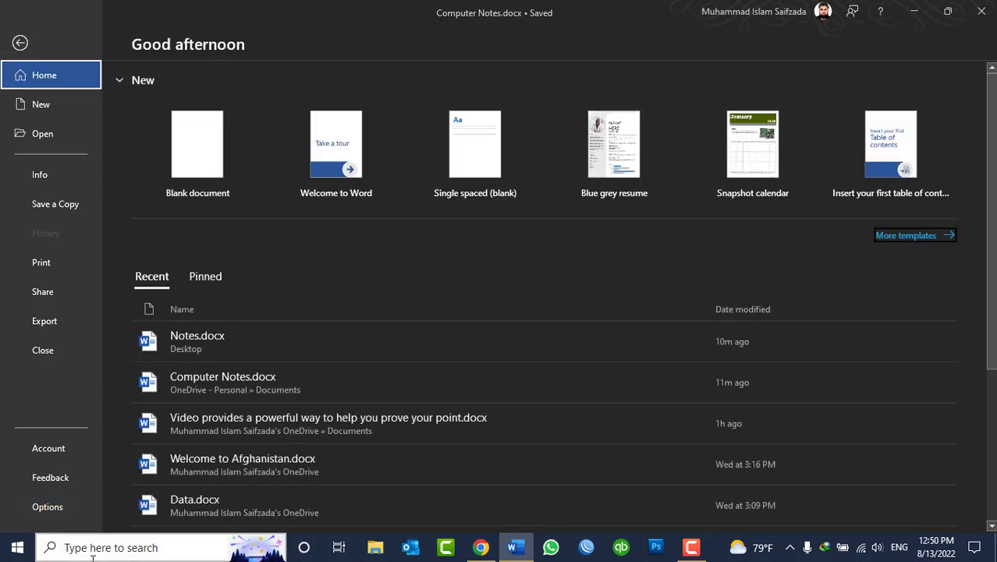
pyautogui.click(60, 508)
pyautogui.scroll(-3, 461, 383)
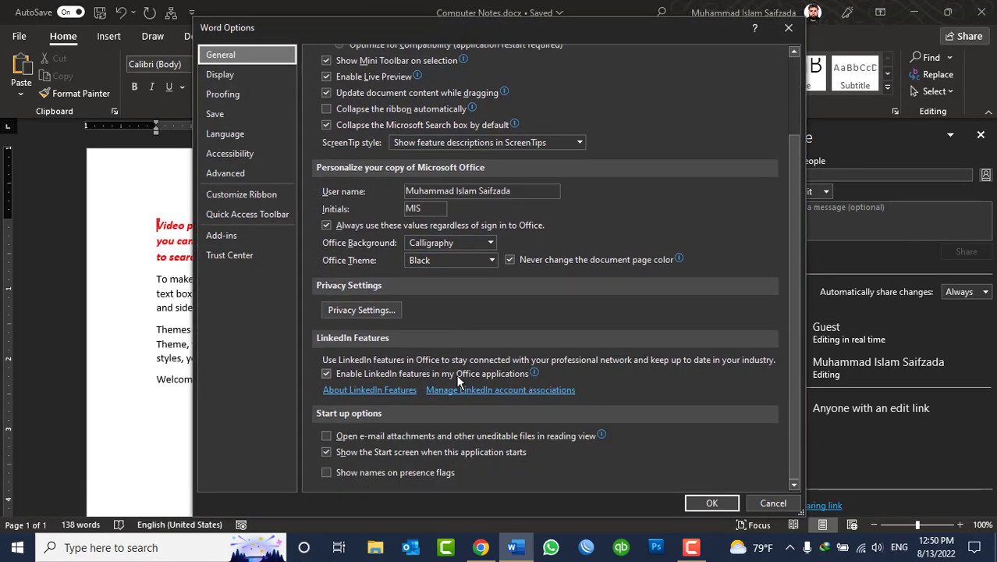
pyautogui.click(393, 476)
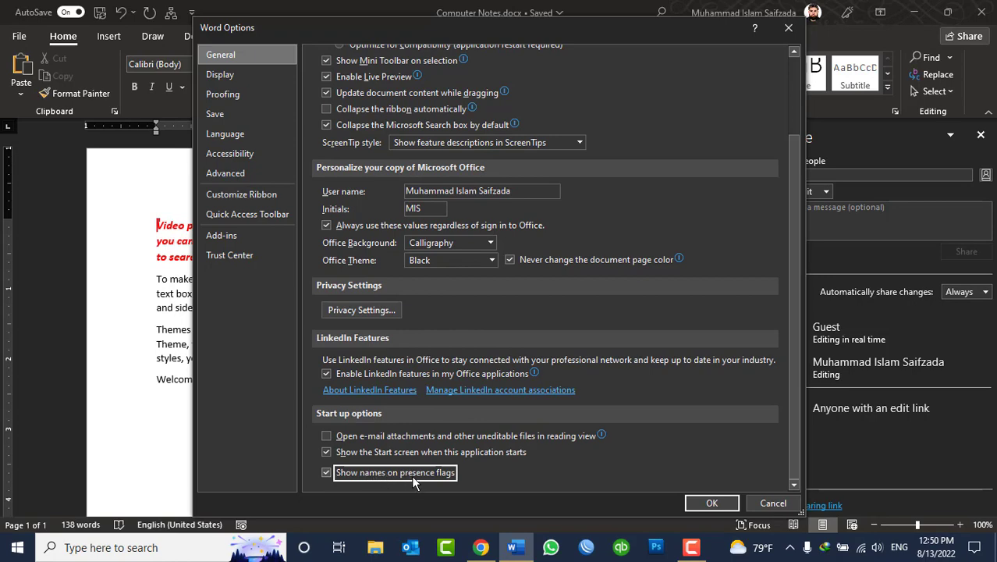
pyautogui.click(712, 501)
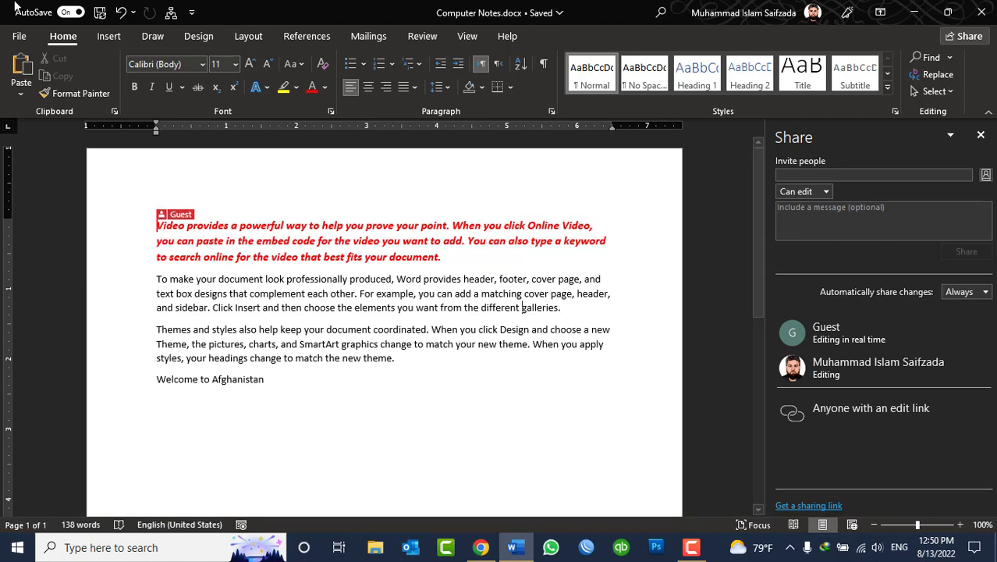
# - Turn the presence-flag names option back off, view the owner's contact card, and close the Share pane
pyautogui.click(19, 36)
pyautogui.click(47, 507)
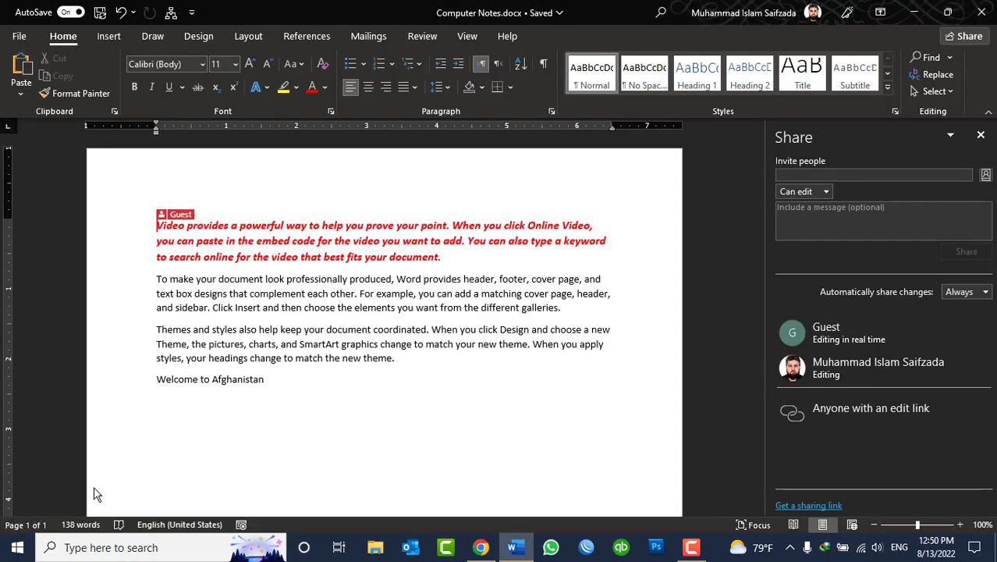
pyautogui.scroll(-3, 330, 320)
pyautogui.click(374, 472)
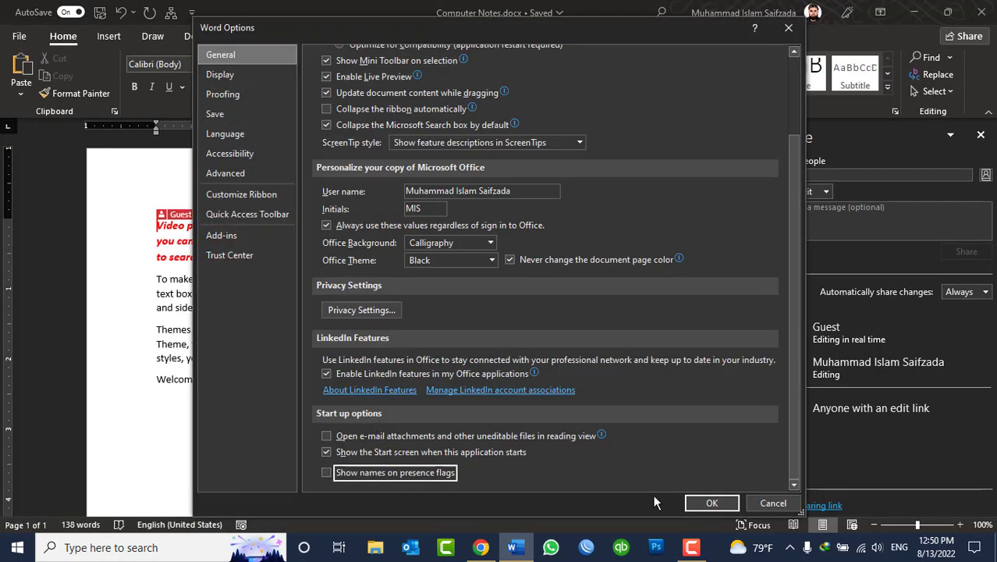
pyautogui.click(712, 503)
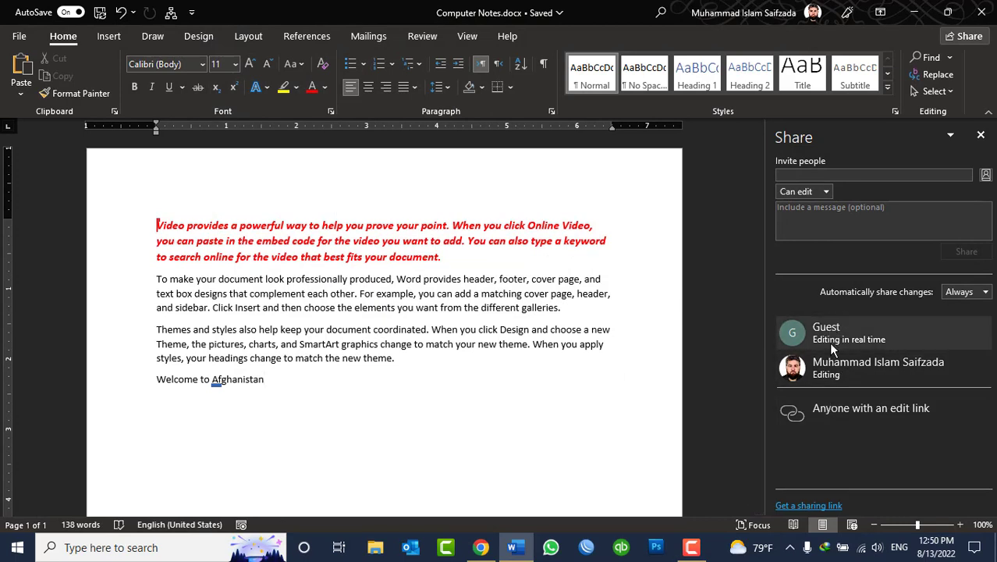
pyautogui.click(842, 379)
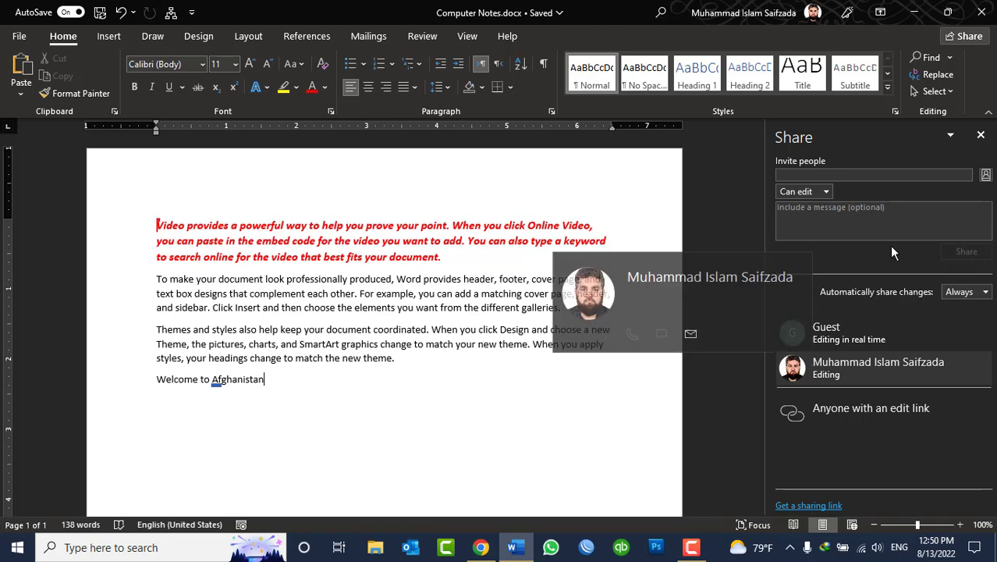
pyautogui.click(981, 135)
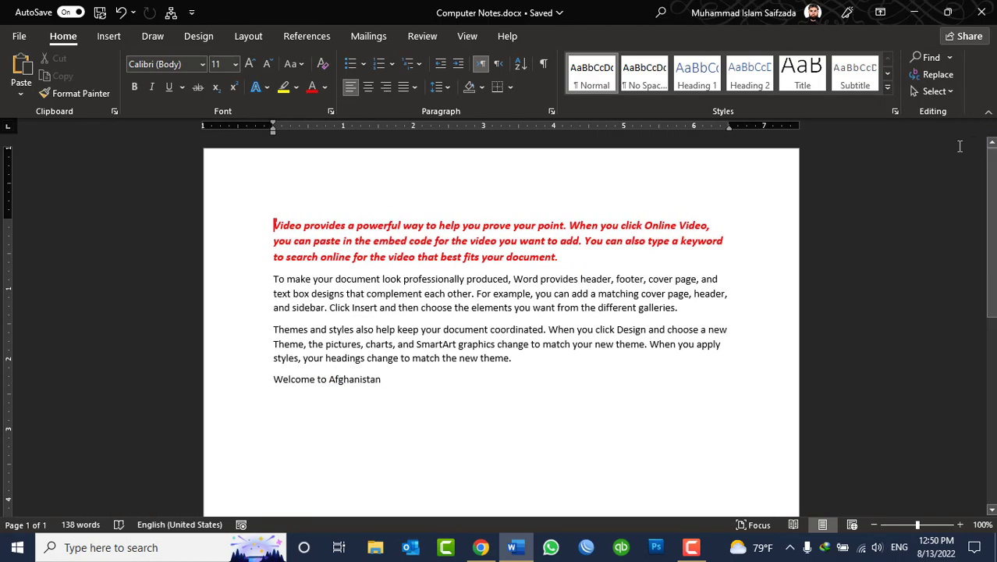
# - Check the account details and browse Word Options' Display page without changing anything
pyautogui.click(765, 14)
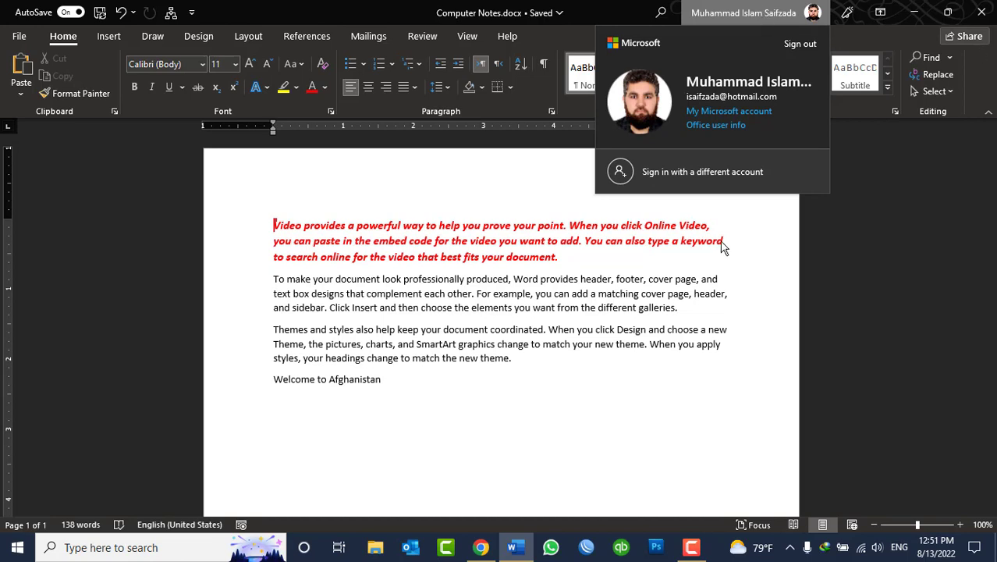
pyautogui.click(634, 331)
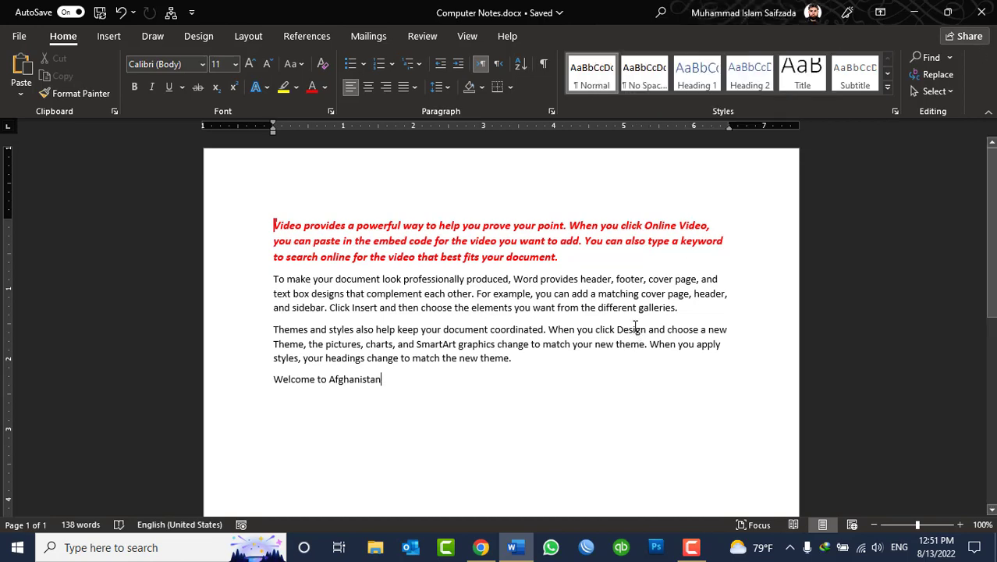
pyautogui.click(14, 36)
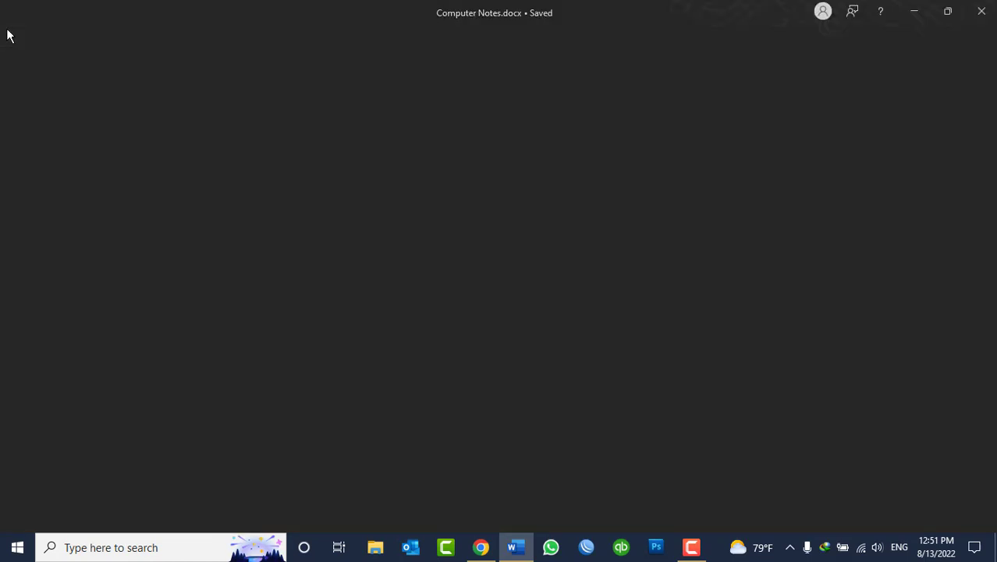
pyautogui.click(66, 507)
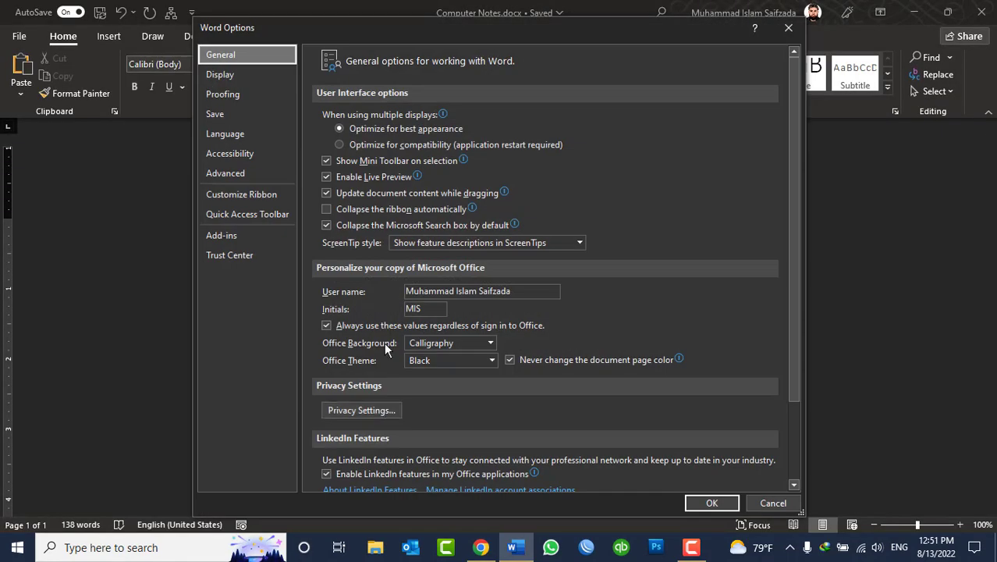
pyautogui.scroll(-5, 472, 367)
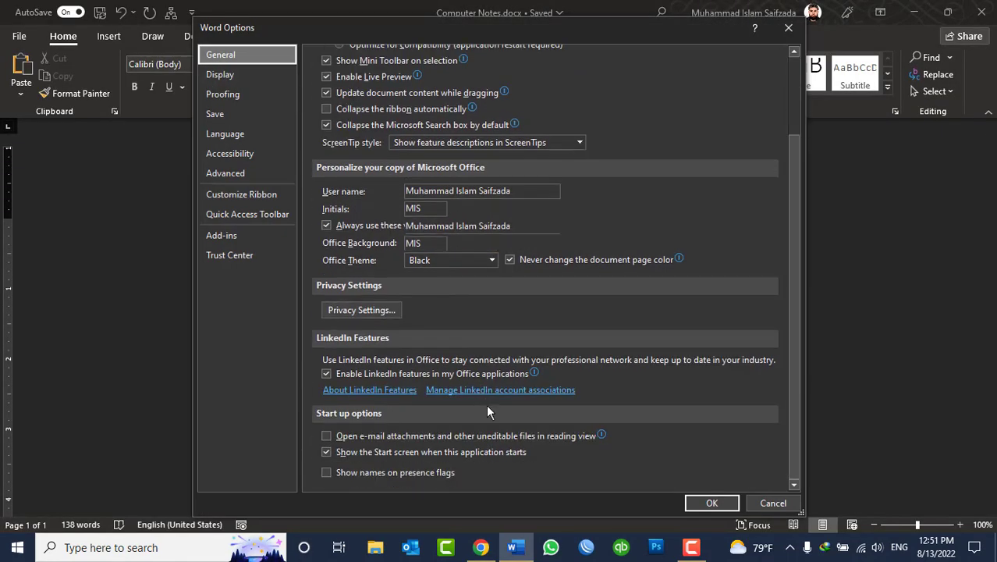
pyautogui.scroll(5, 486, 405)
pyautogui.scroll(-2, 436, 352)
pyautogui.scroll(-1, 436, 353)
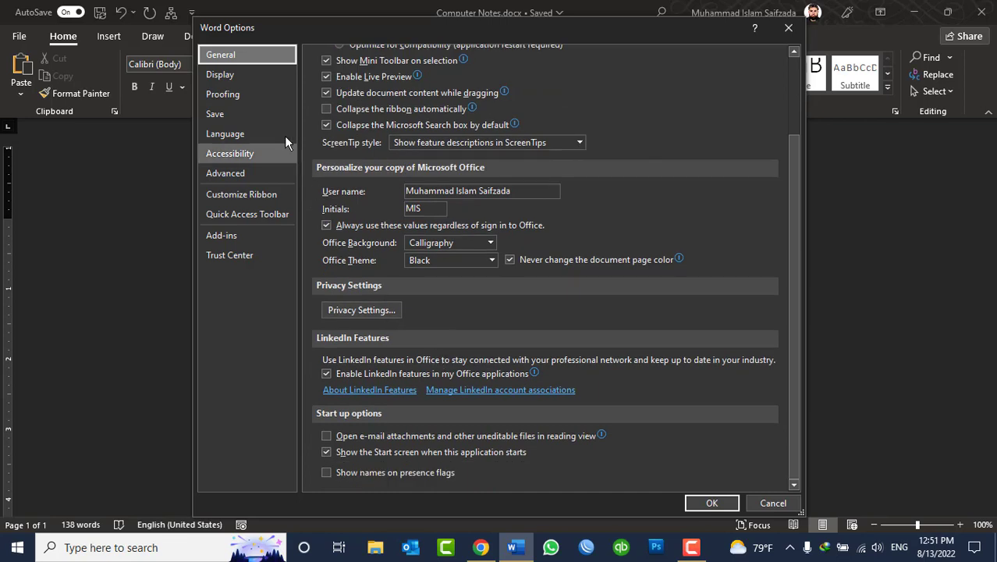
pyautogui.click(242, 75)
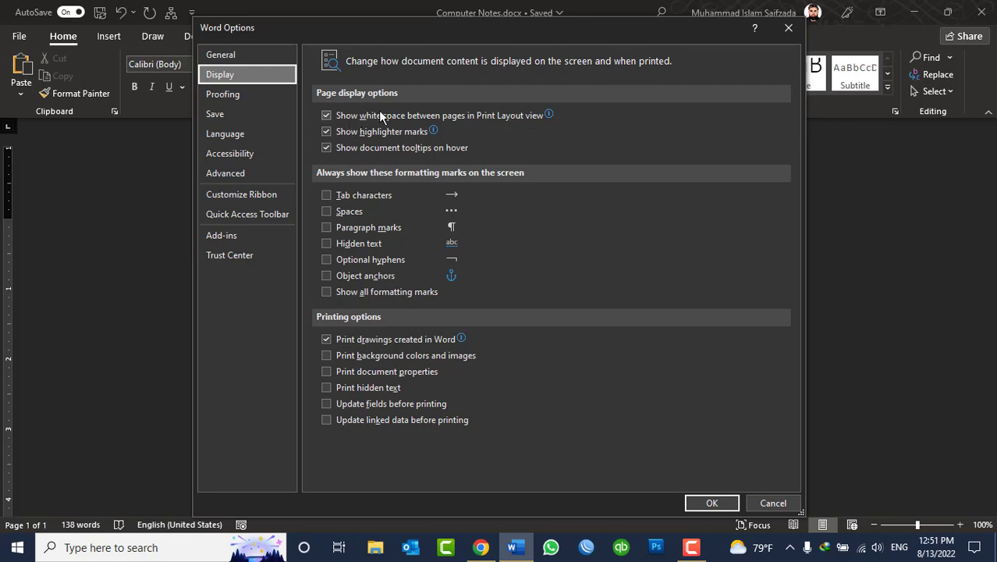
pyautogui.moveTo(412, 127)
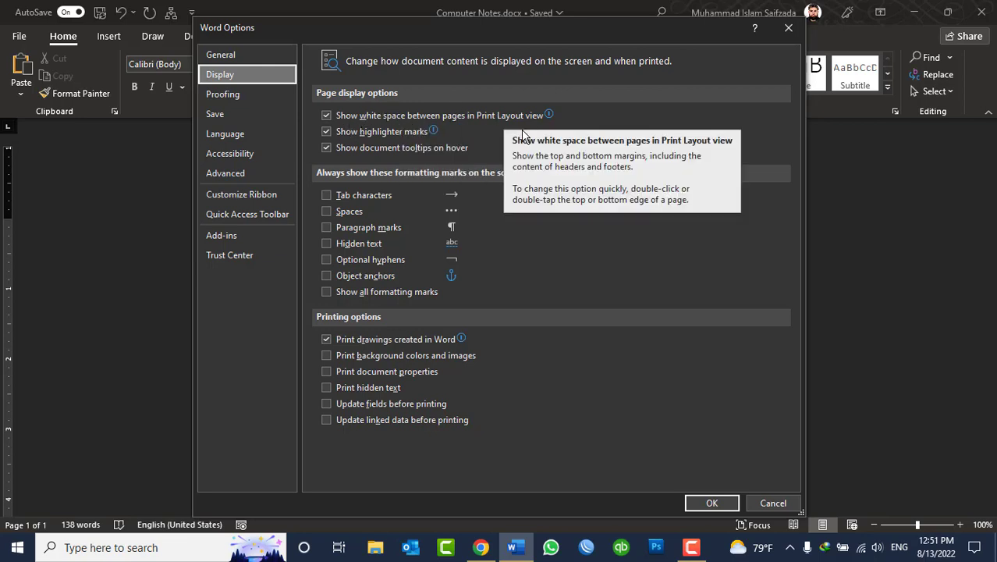
pyautogui.press('Escape')
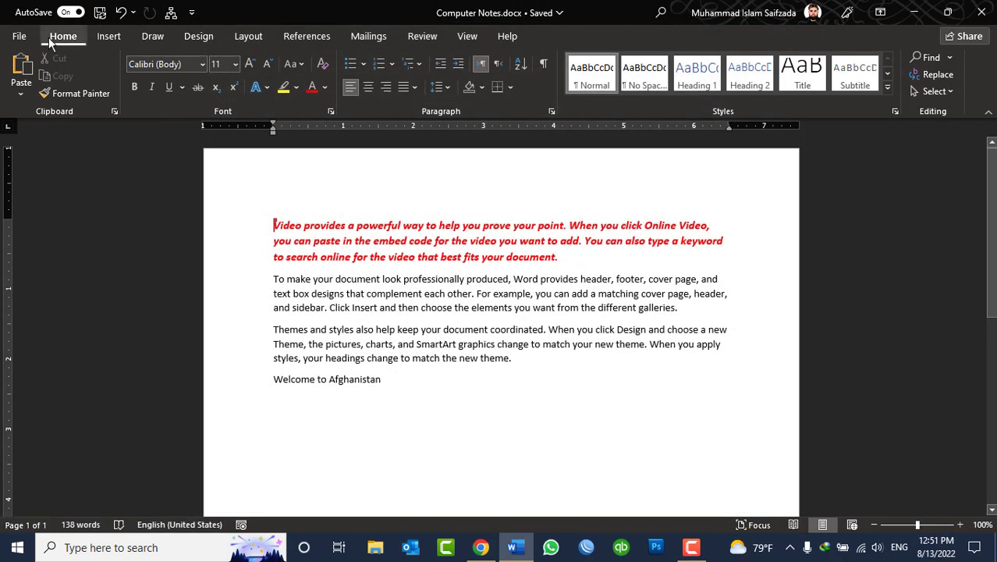
# - Set the Office Theme to Colorful on the Account page
pyautogui.click(22, 36)
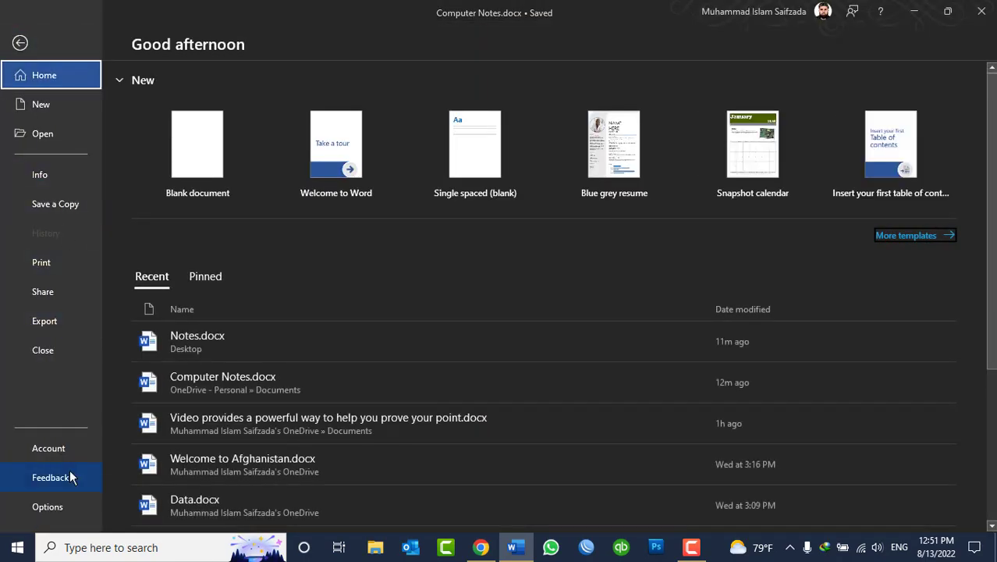
pyautogui.click(76, 450)
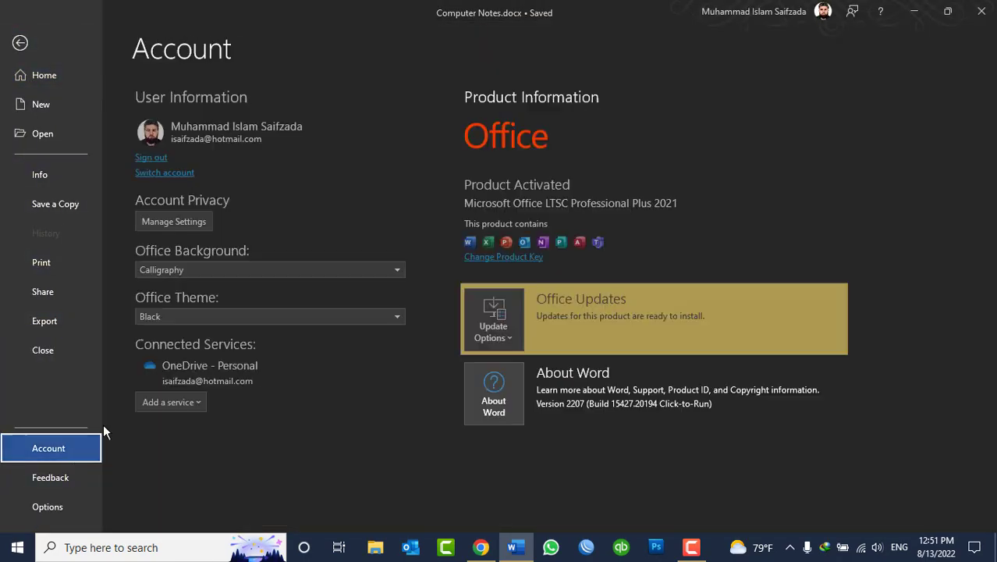
pyautogui.click(205, 310)
pyautogui.click(184, 331)
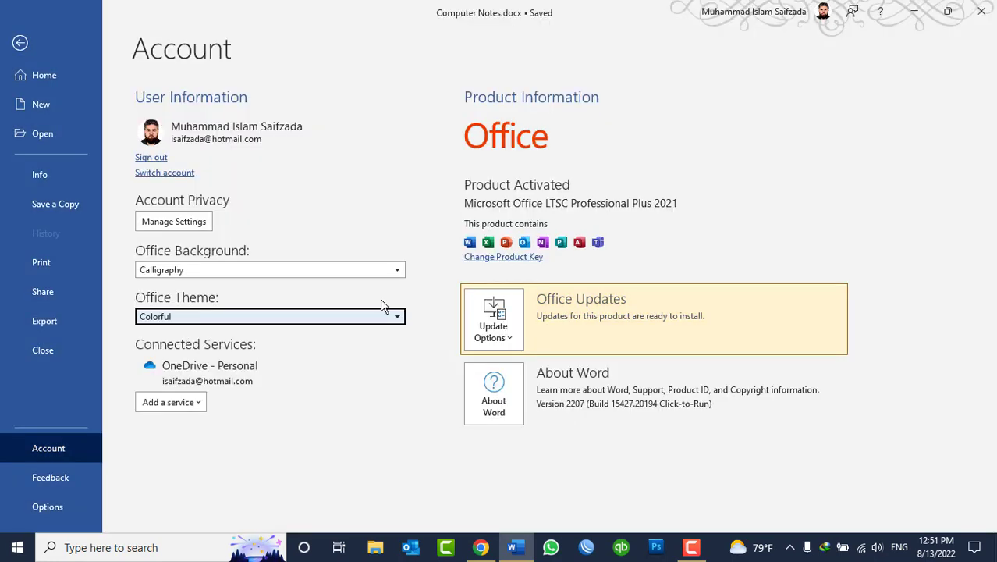
pyautogui.press('Escape')
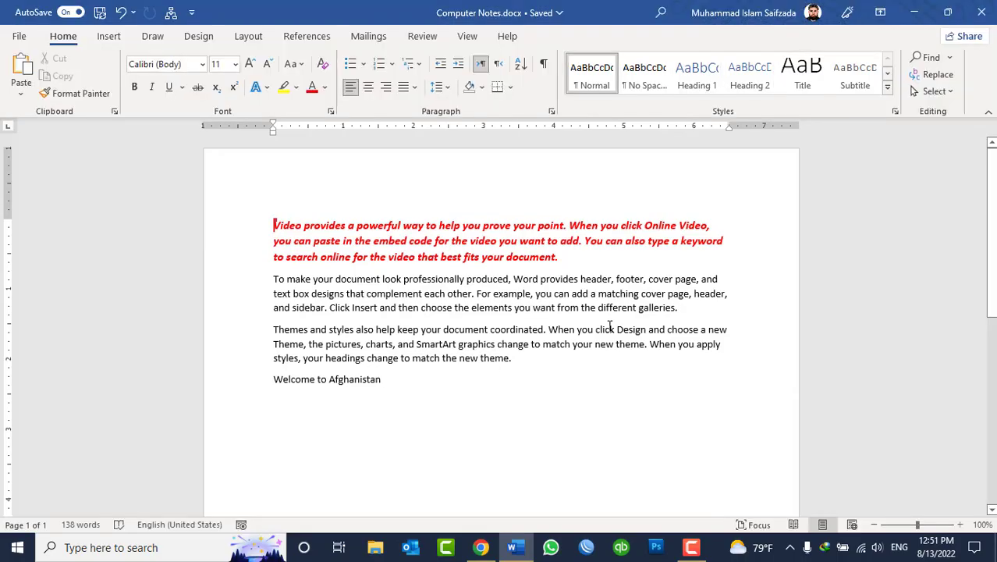
# - Close Computer Notes and fill a new blank document with =rand(111) filler text
pyautogui.hotkey('ctrl', 'w')
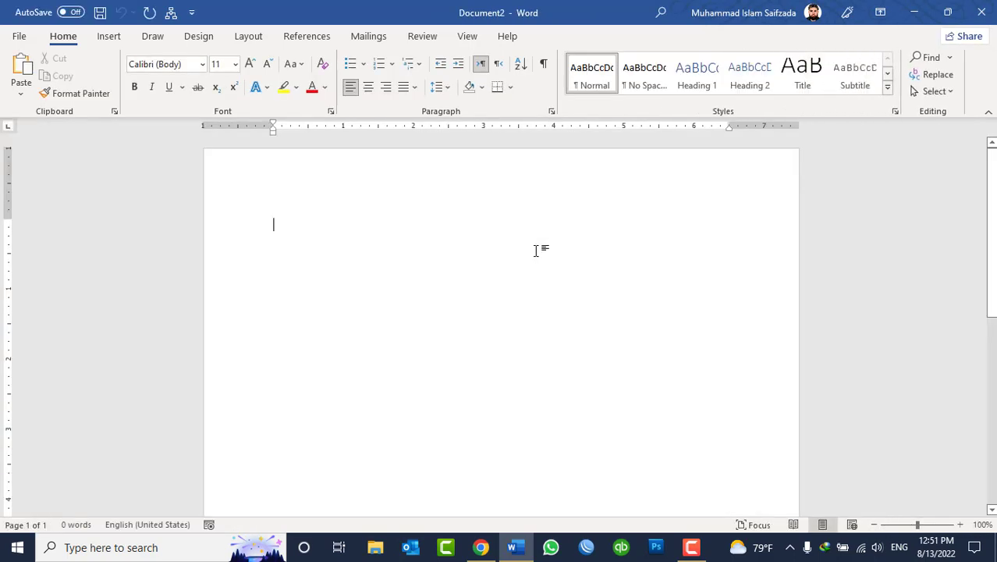
pyautogui.write('=rand(111')
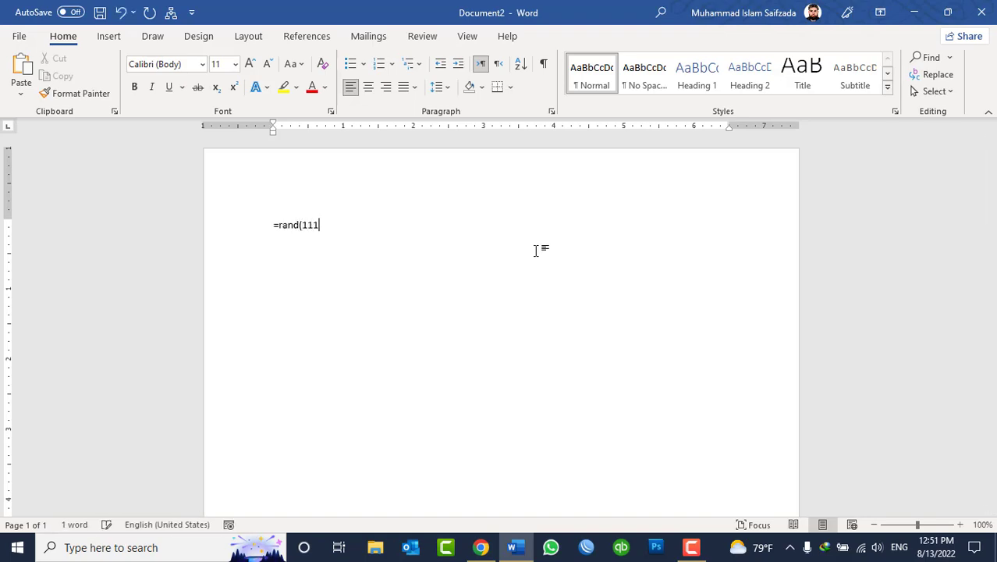
pyautogui.write(')')
pyautogui.press('Return')
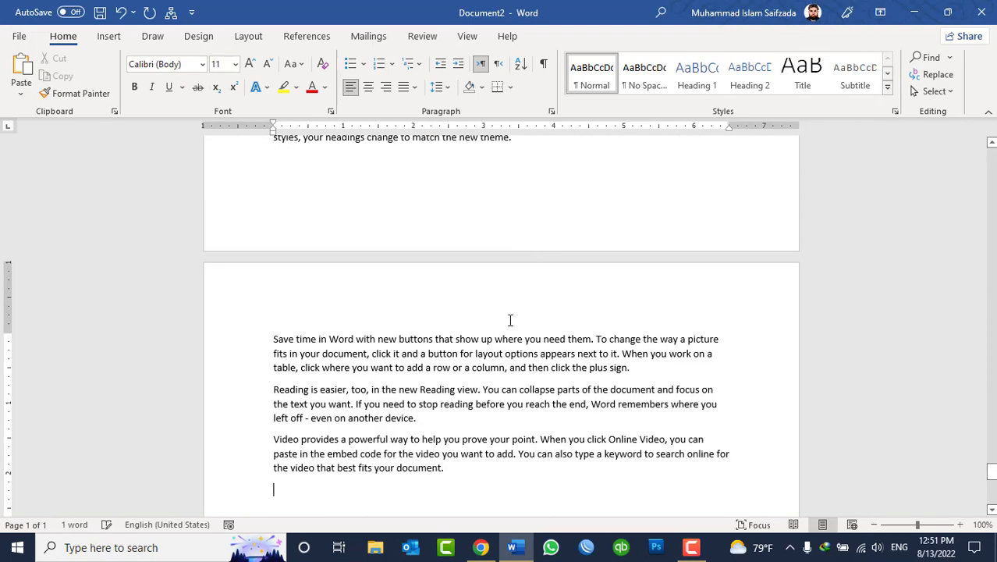
pyautogui.scroll(2, 510, 320)
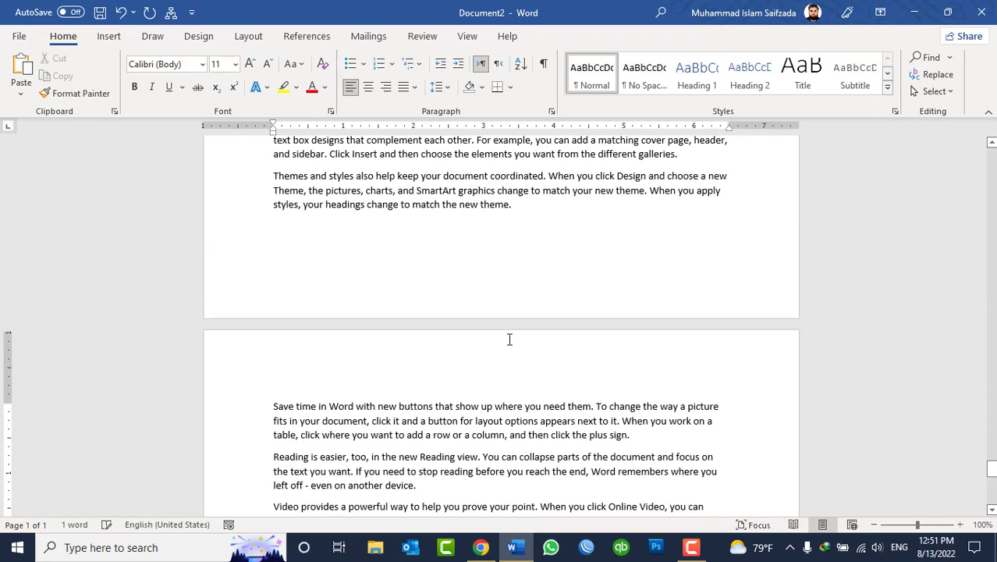
pyautogui.click(530, 208)
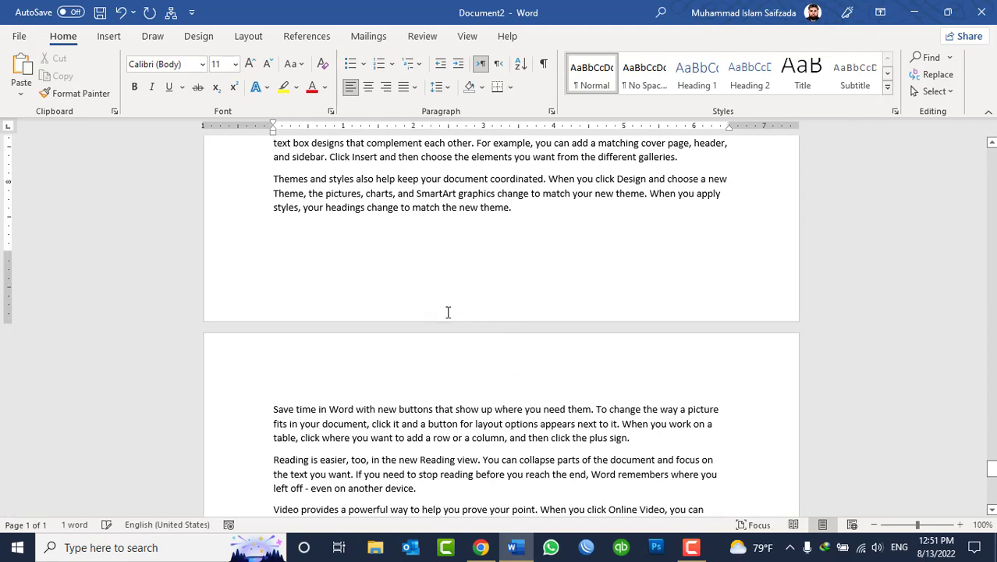
# - Turn off 'Show white space between pages' in Word Options Display
pyautogui.click(17, 36)
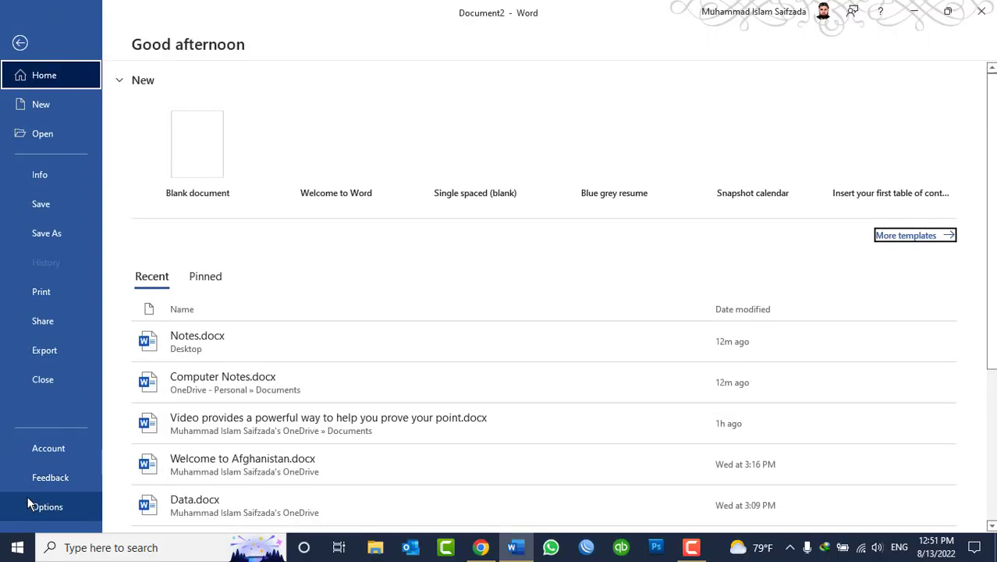
pyautogui.click(27, 503)
pyautogui.click(265, 75)
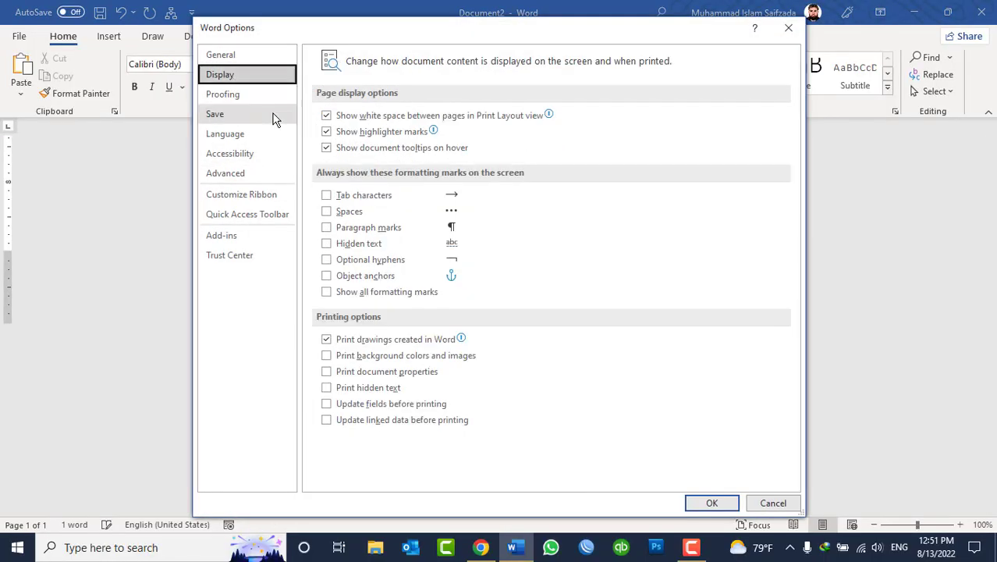
pyautogui.click(371, 117)
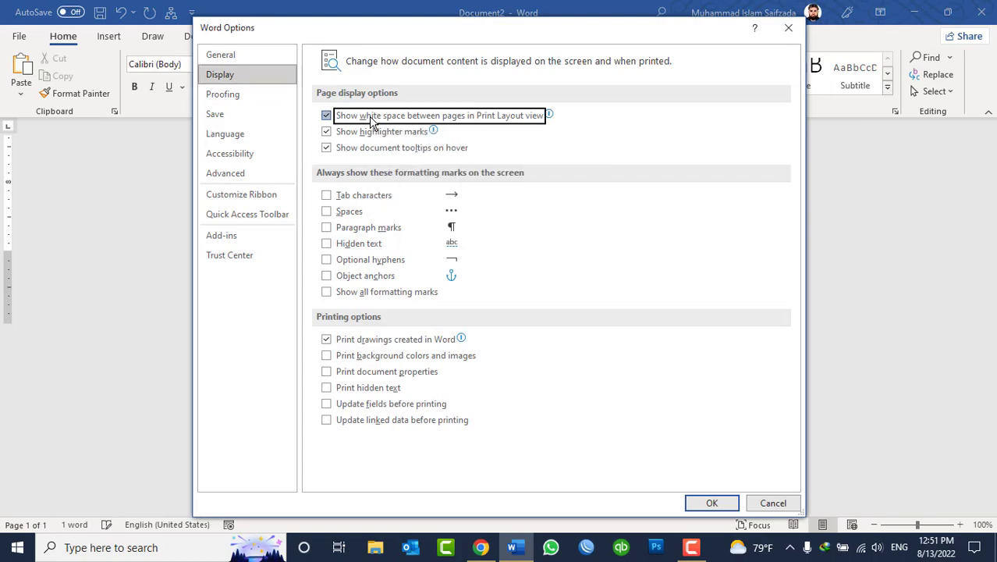
pyautogui.click(706, 503)
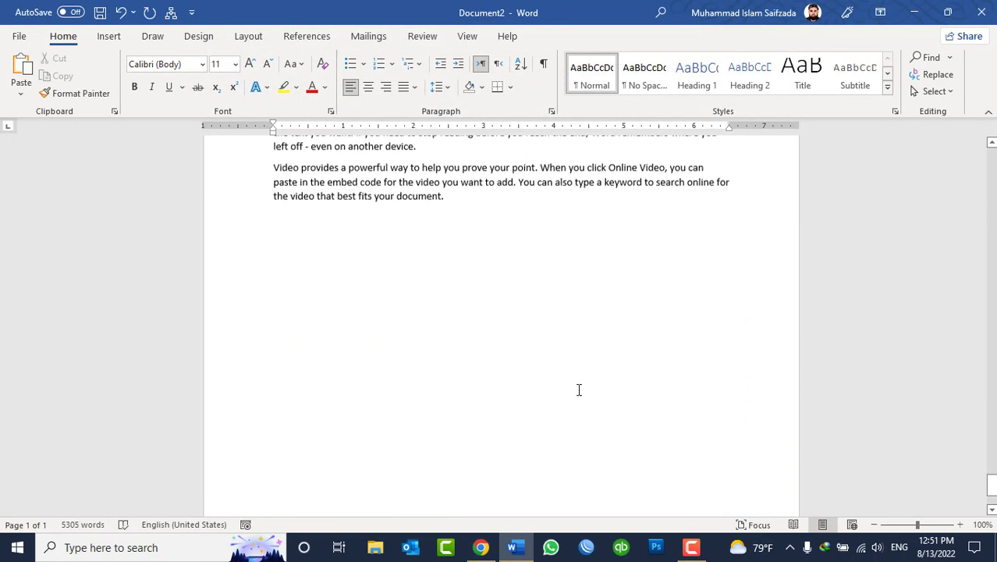
# - Toggle the white space between pages by double-clicking the page gap, leaving it hidden
pyautogui.scroll(3, 578, 389)
pyautogui.scroll(3, 546, 382)
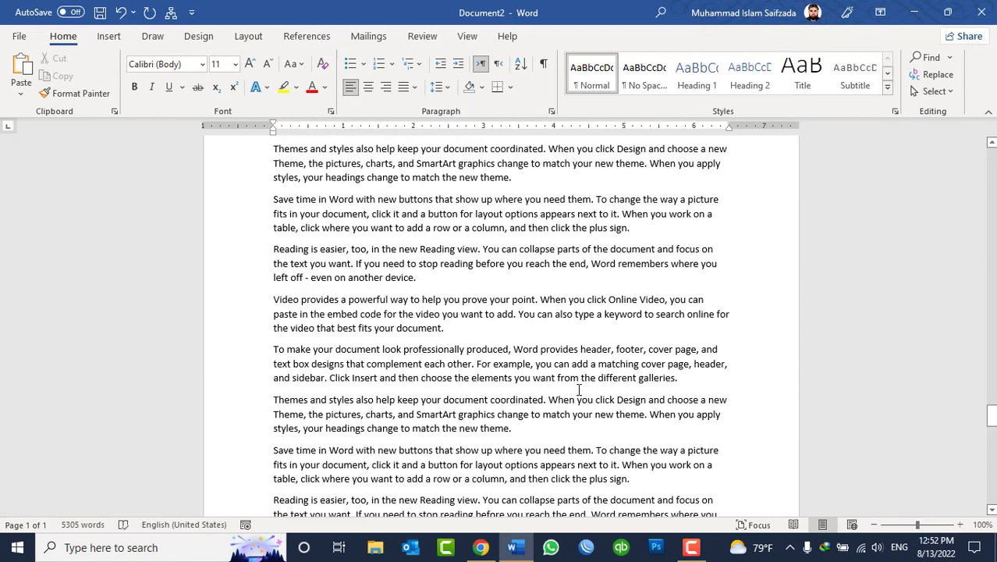
pyautogui.scroll(3, 530, 378)
pyautogui.scroll(1, 518, 375)
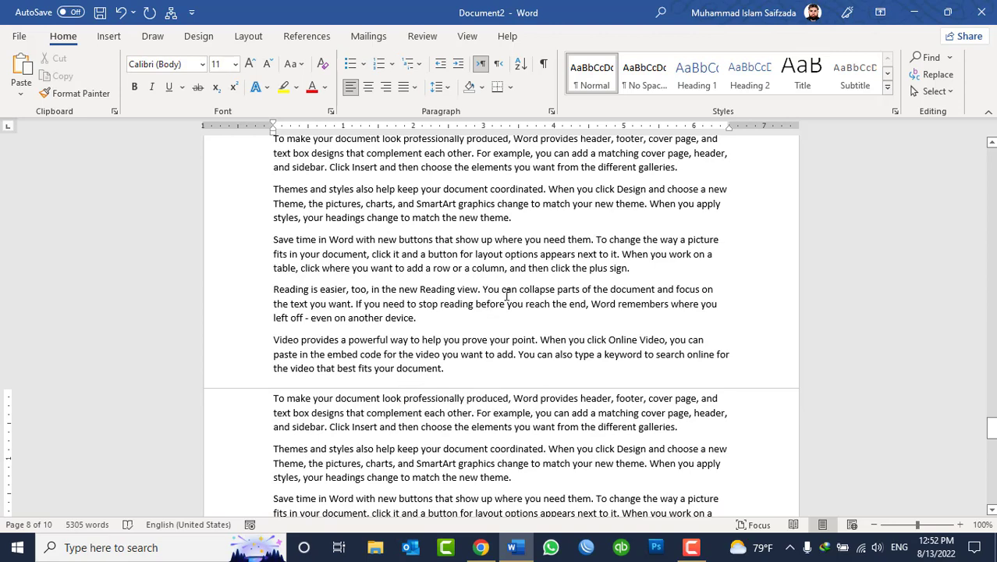
pyautogui.doubleClick(485, 388)
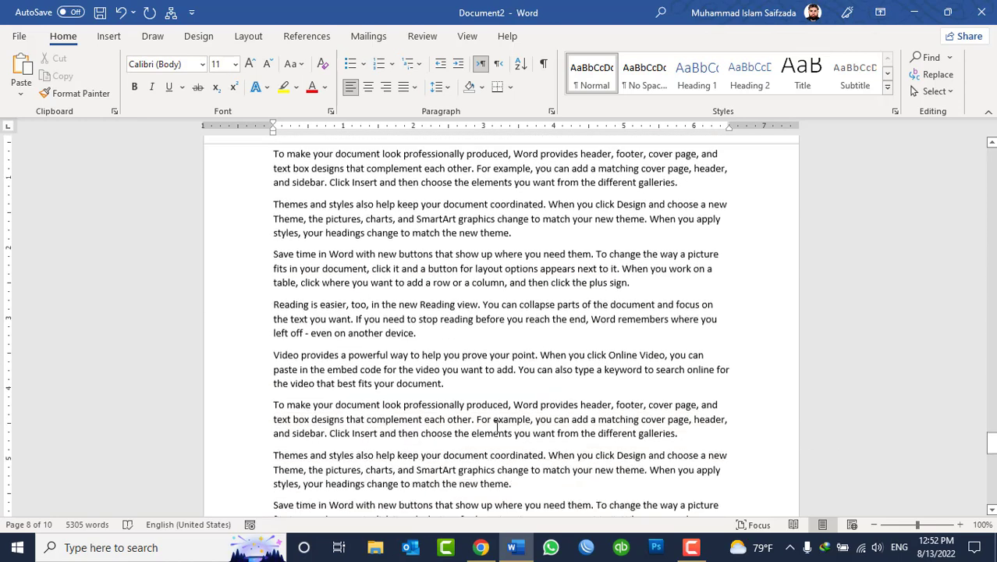
pyautogui.scroll(-1, 496, 425)
pyautogui.scroll(-2, 492, 422)
pyautogui.scroll(-1, 350, 260)
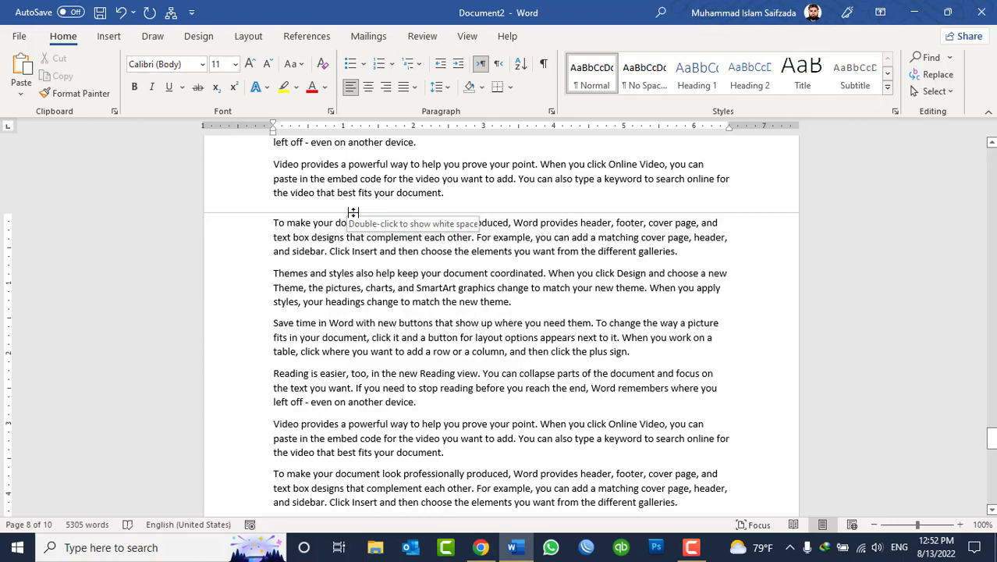
pyautogui.doubleClick(353, 212)
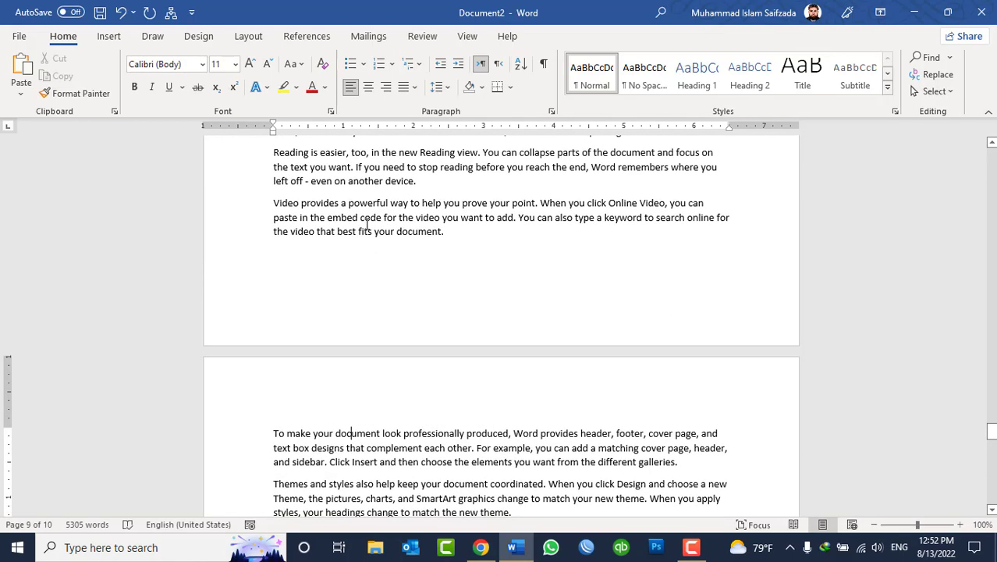
pyautogui.doubleClick(348, 351)
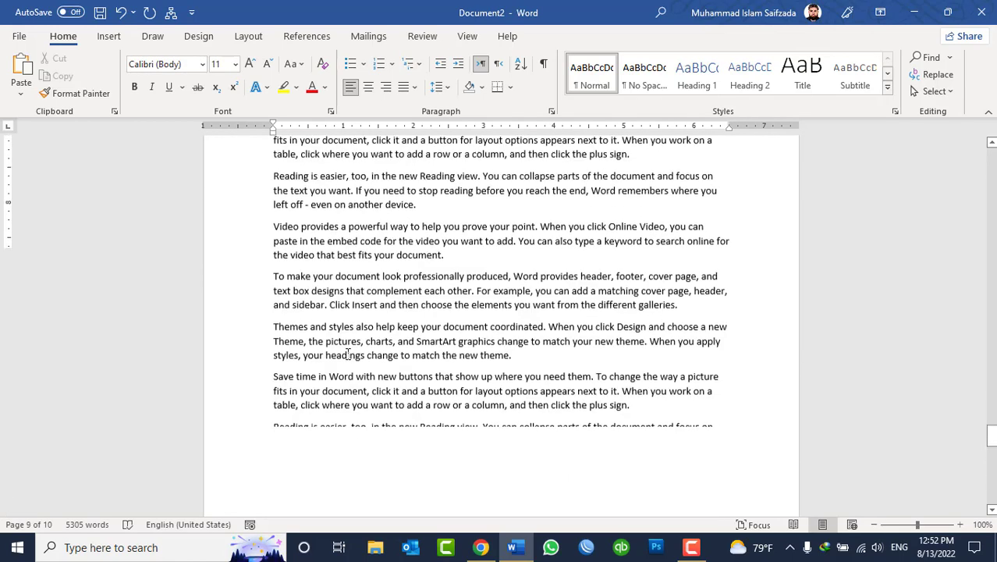
# - Re-enable 'Show white space between pages' in Word Options Display
pyautogui.click(18, 37)
pyautogui.click(45, 515)
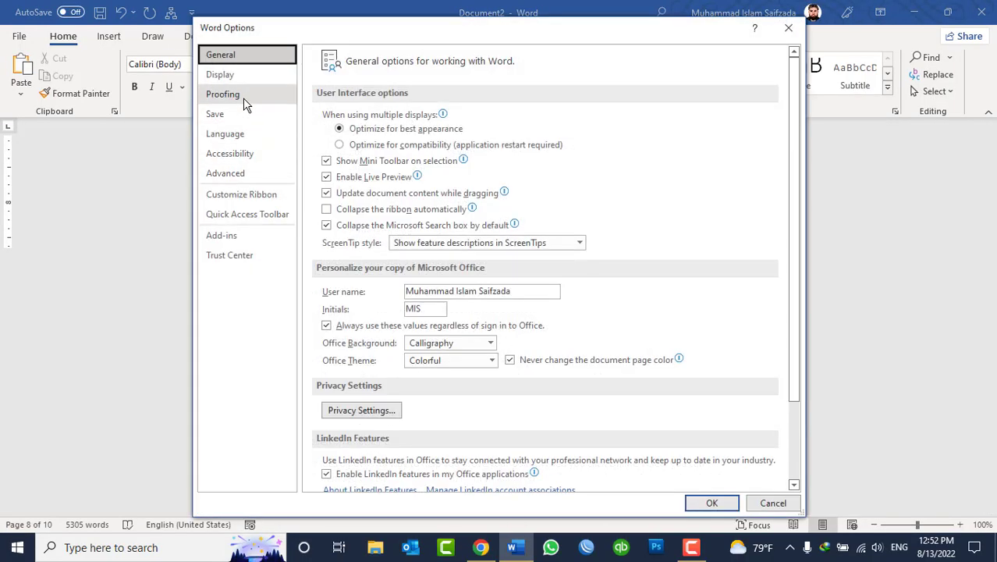
pyautogui.click(246, 75)
pyautogui.click(368, 117)
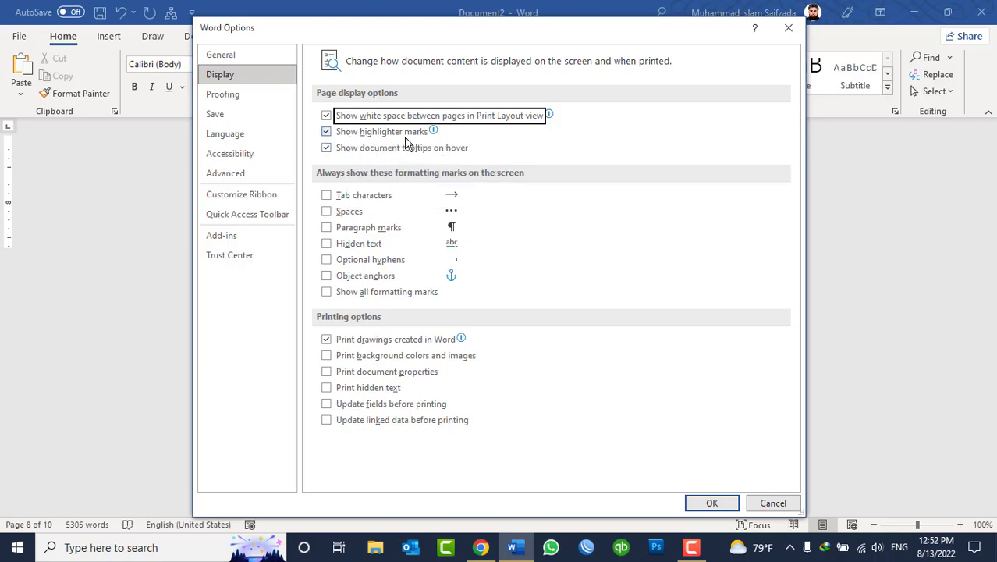
pyautogui.click(712, 502)
pyautogui.moveTo(992, 409); pyautogui.dragTo(992, 156)
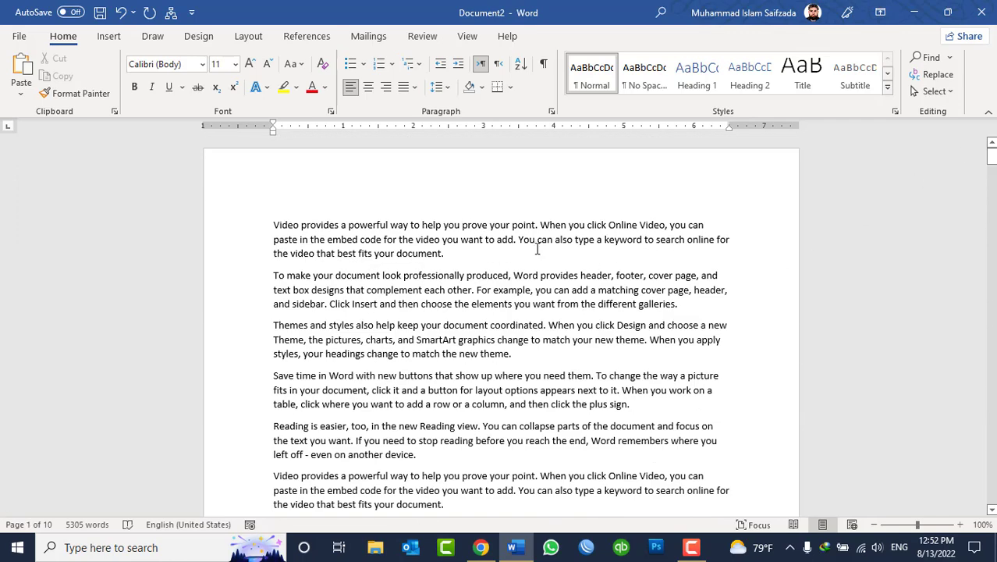
# - Select the 'Video provides a powerful way…' paragraph, highlight it yellow, then undo
pyautogui.moveTo(523, 356); pyautogui.dragTo(341, 345)
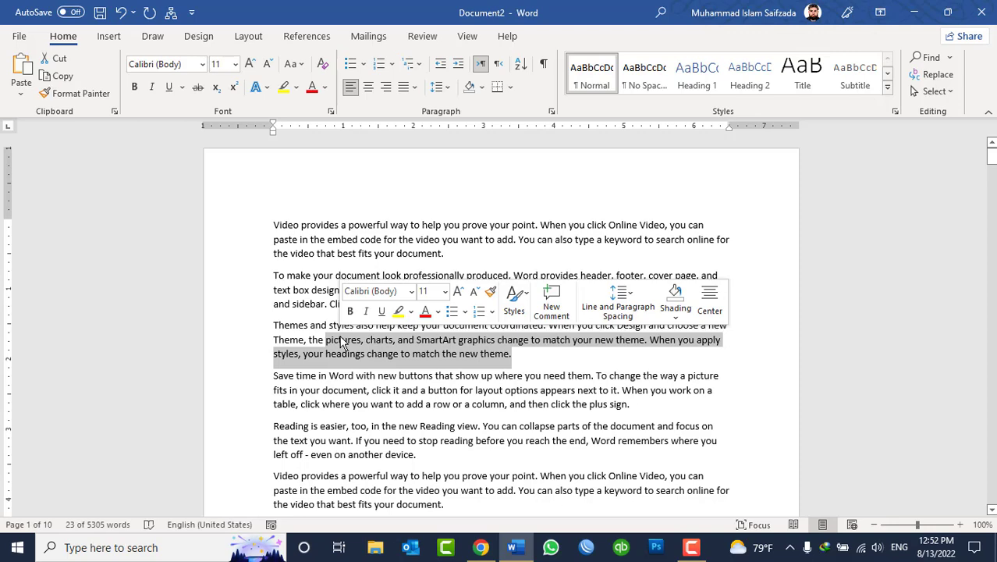
pyautogui.click(351, 245)
pyautogui.scroll(-4, 441, 303)
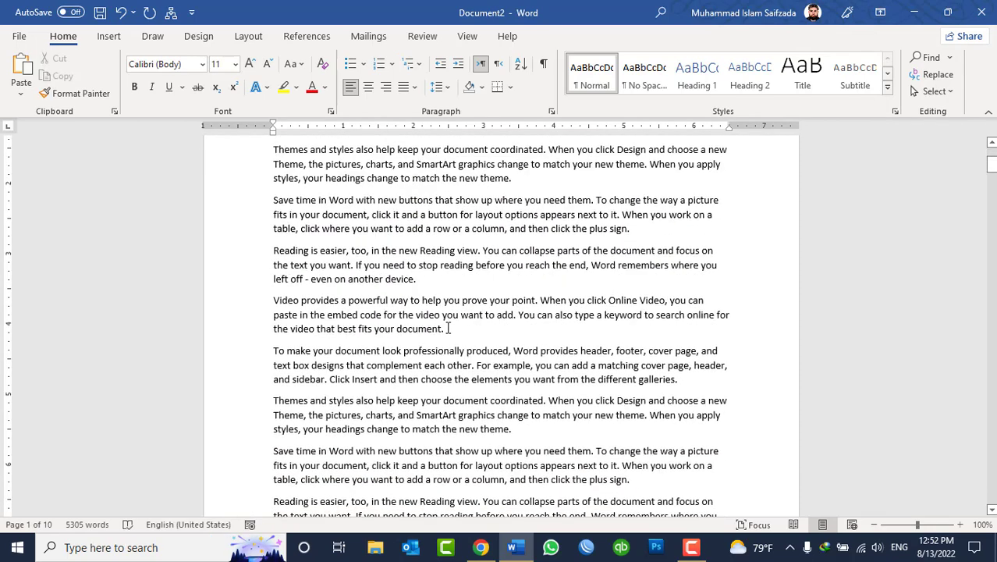
pyautogui.moveTo(448, 328); pyautogui.dragTo(280, 329)
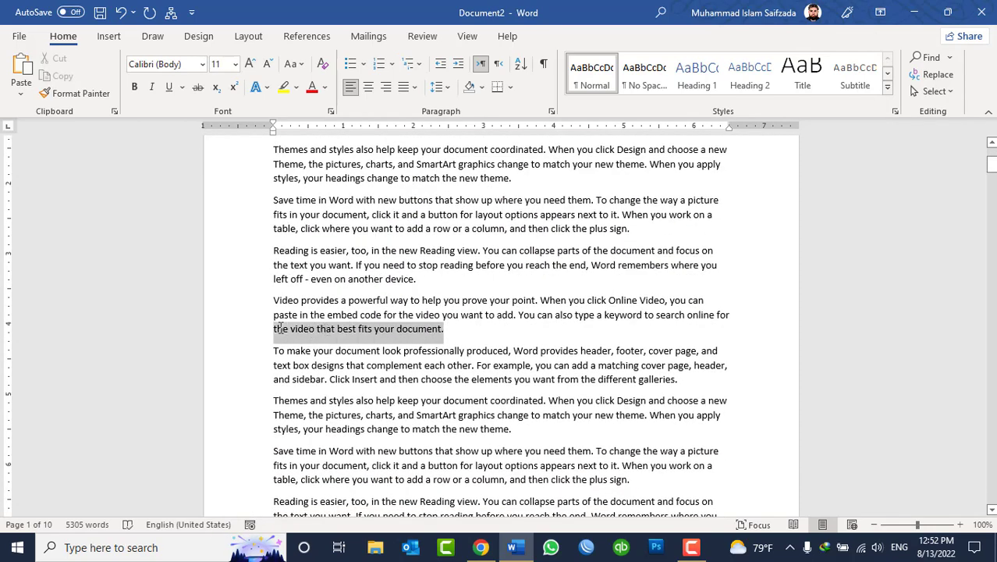
pyautogui.moveTo(280, 329); pyautogui.dragTo(273, 300)
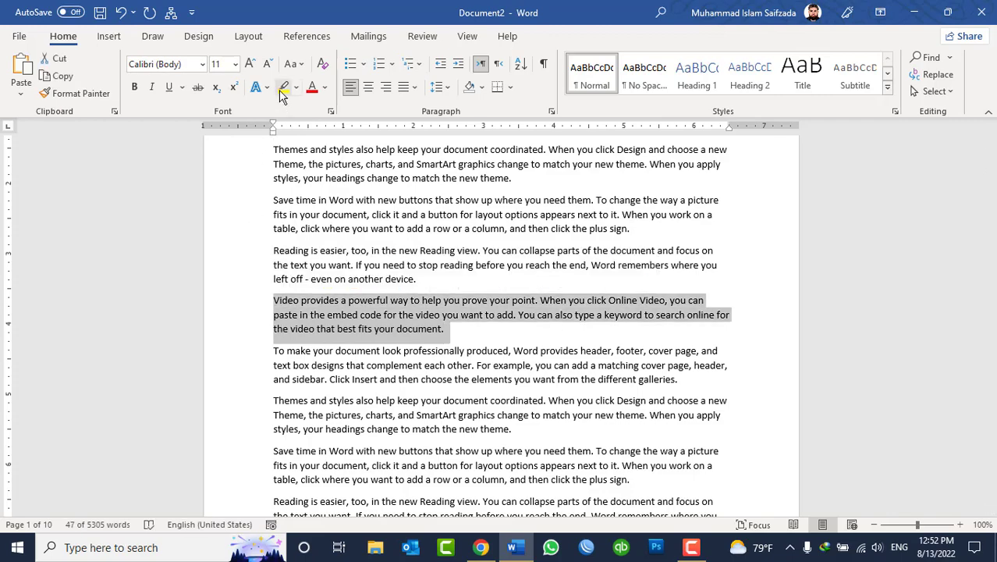
pyautogui.click(284, 86)
pyautogui.hotkey('ctrl', 'z')
# - Reselect the Video paragraph and apply the yellow highlight, restoring it after an undo
pyautogui.scroll(1, 454, 304)
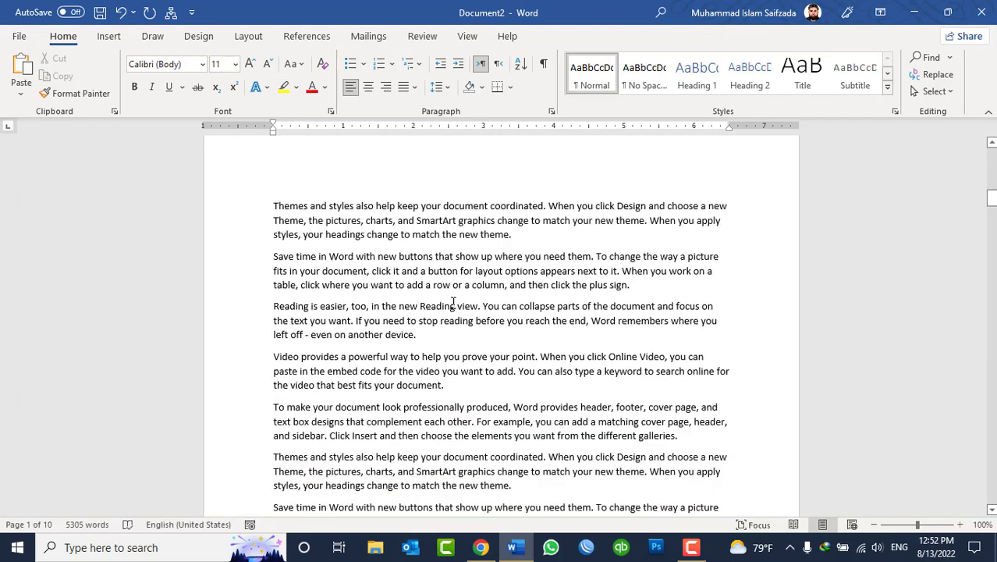
pyautogui.scroll(-10, 449, 266)
pyautogui.moveTo(444, 239); pyautogui.dragTo(273, 211)
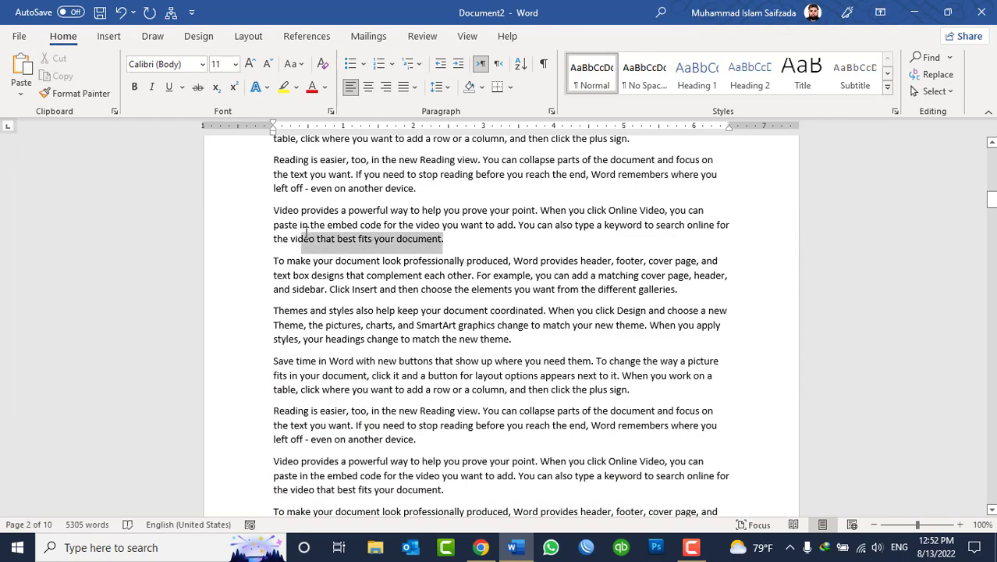
pyautogui.click(283, 87)
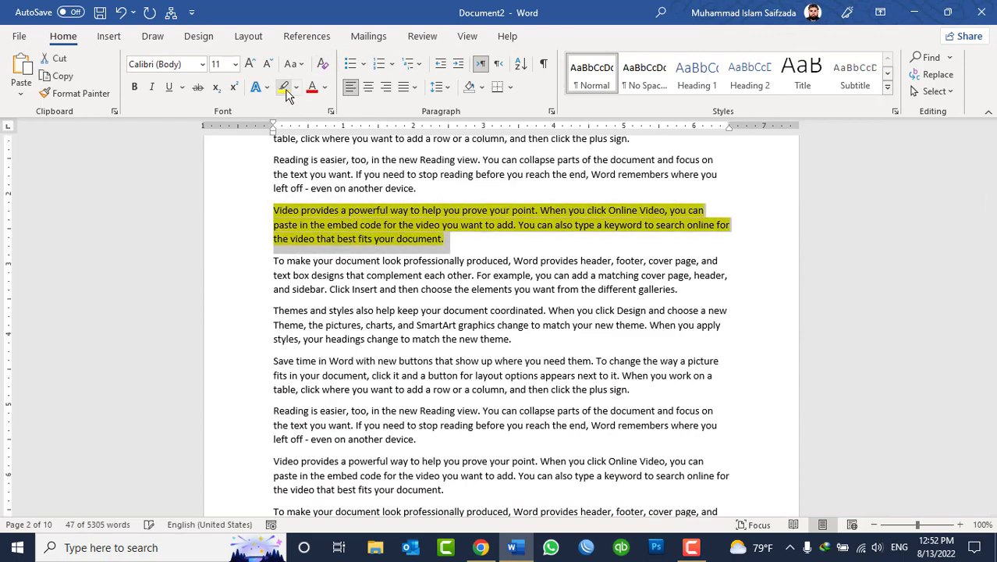
pyautogui.scroll(2, 424, 323)
pyautogui.hotkey('ctrl', 'z')
pyautogui.hotkey('ctrl', 'y')
pyautogui.scroll(1, 424, 323)
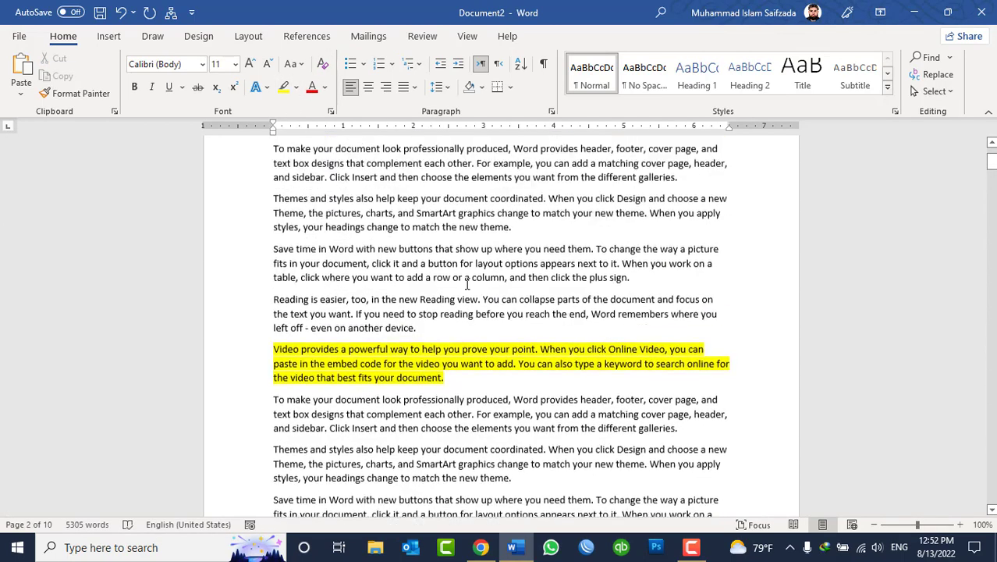
pyautogui.click(22, 39)
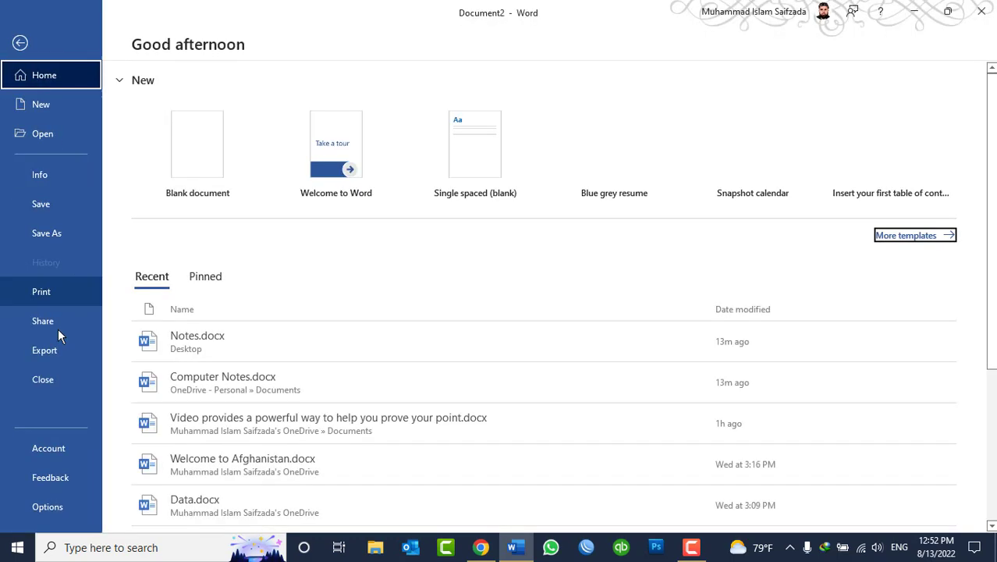
pyautogui.click(33, 504)
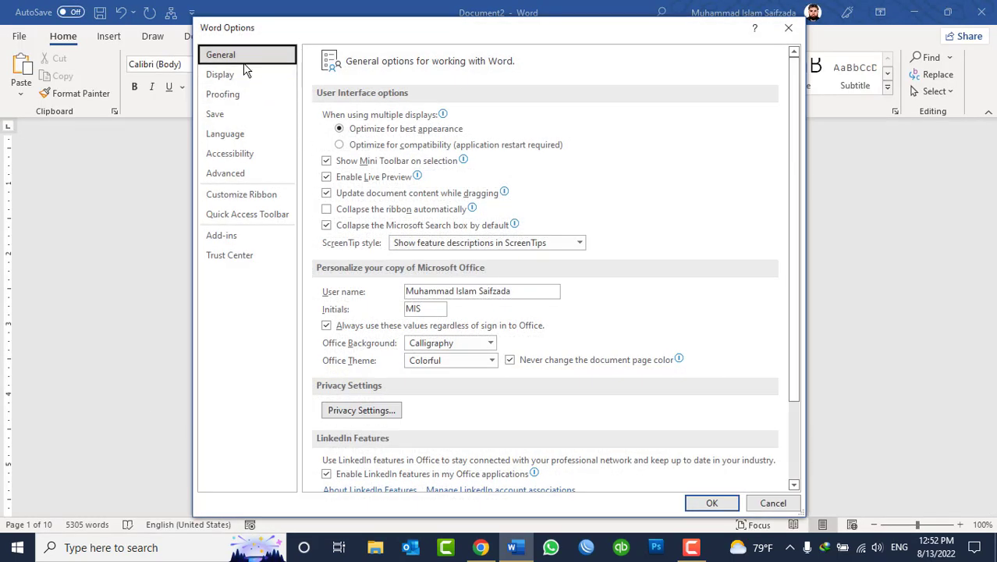
pyautogui.click(220, 74)
pyautogui.click(388, 132)
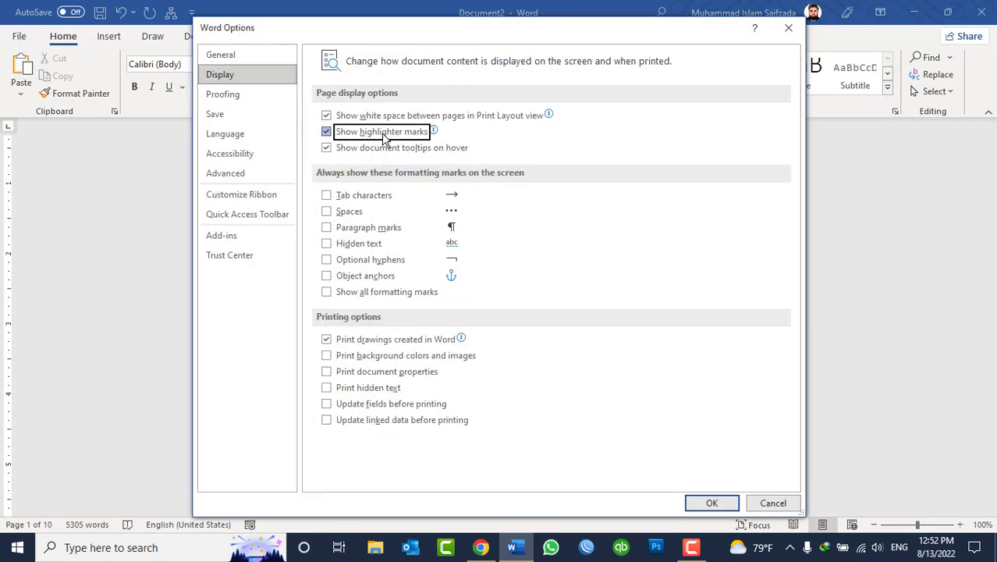
pyautogui.click(712, 503)
pyautogui.scroll(2, 481, 299)
pyautogui.scroll(-2, 481, 299)
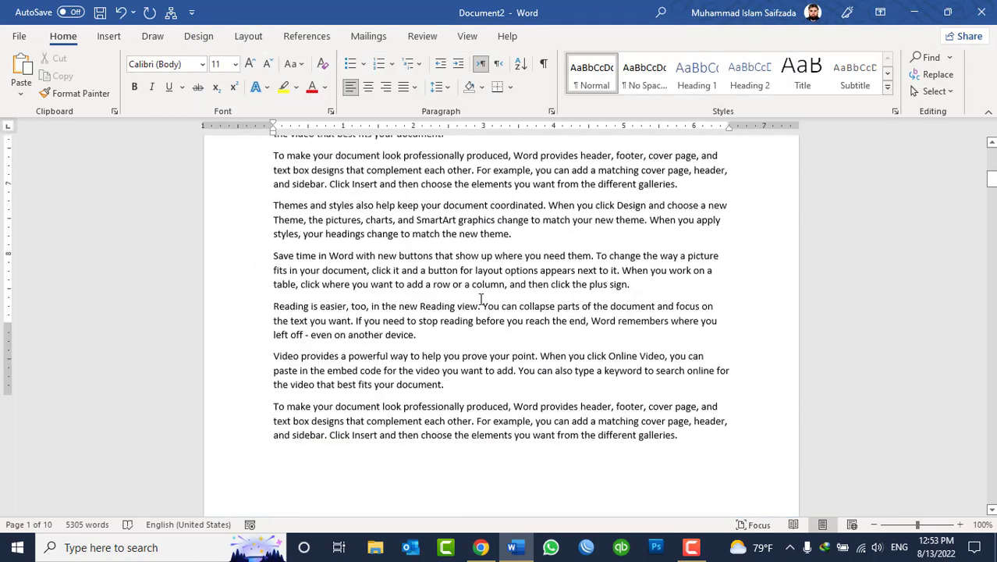
pyautogui.scroll(-5, 480, 296)
pyautogui.scroll(-6, 484, 296)
pyautogui.scroll(-1, 469, 283)
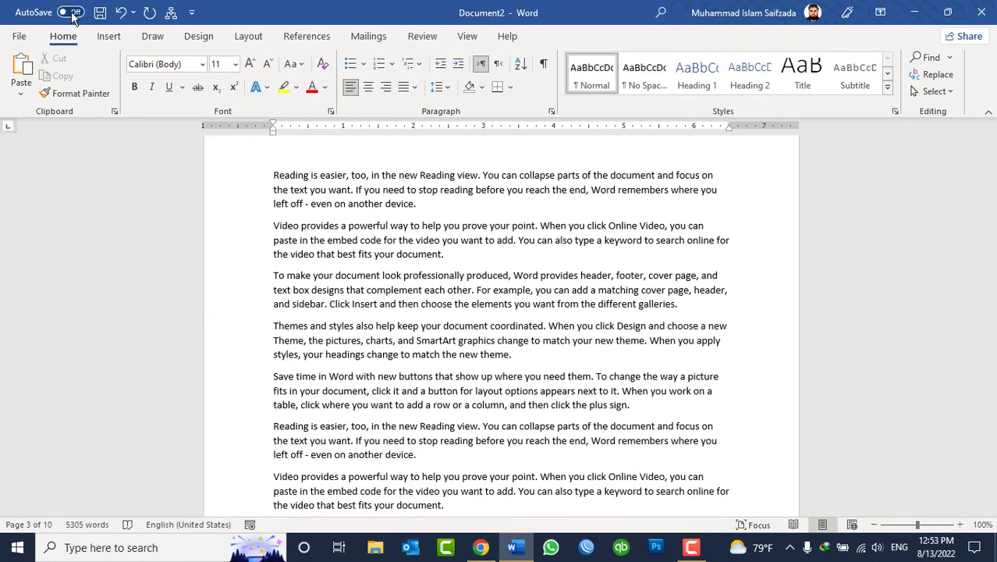
pyautogui.click(20, 36)
pyautogui.click(47, 507)
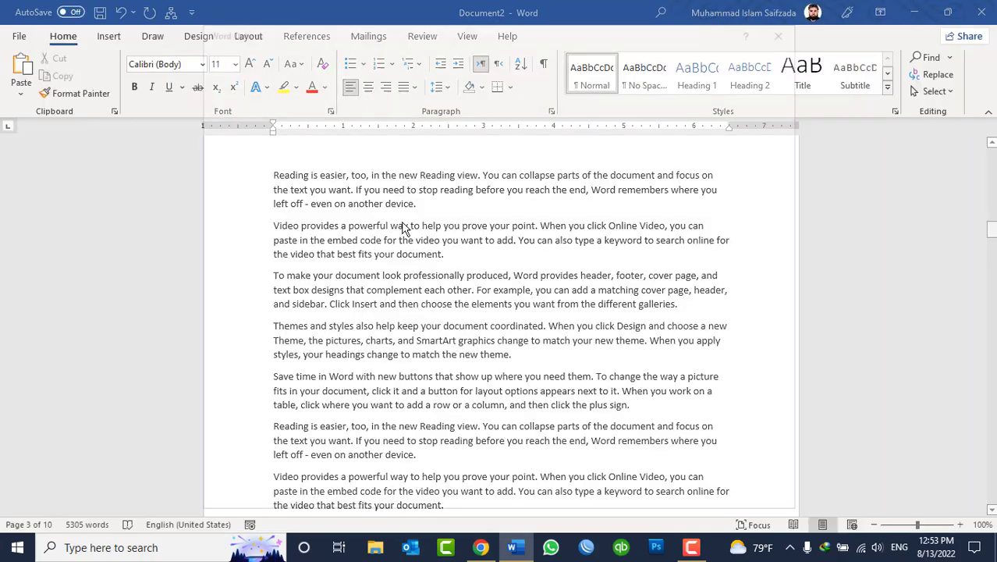
pyautogui.click(227, 74)
pyautogui.click(362, 134)
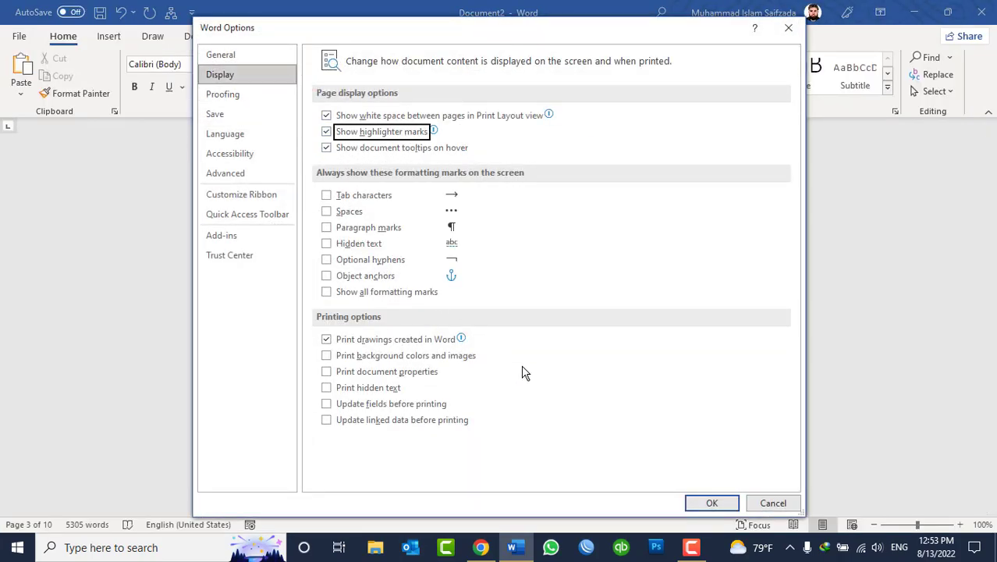
pyautogui.click(712, 502)
pyautogui.scroll(10, 539, 343)
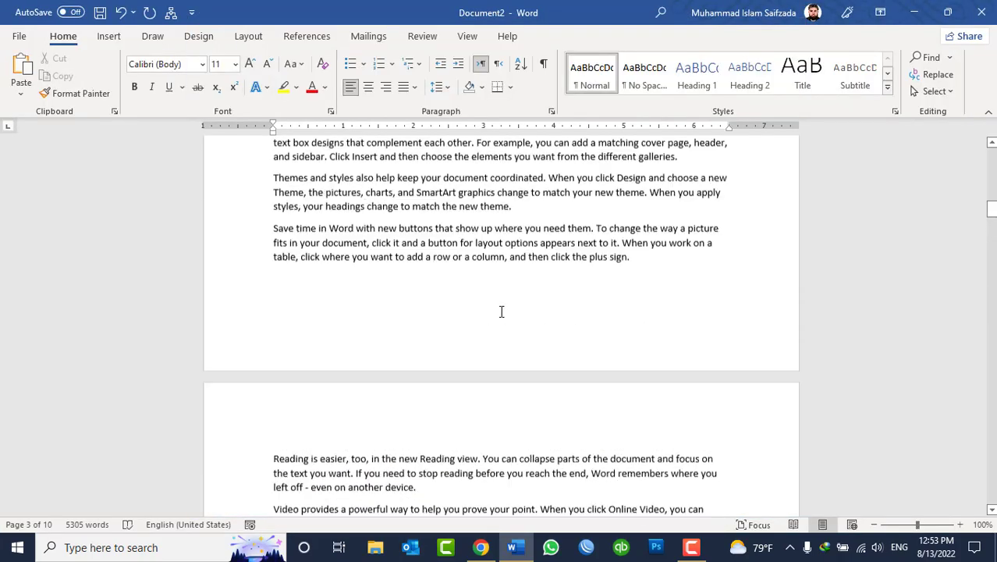
pyautogui.scroll(3, 502, 312)
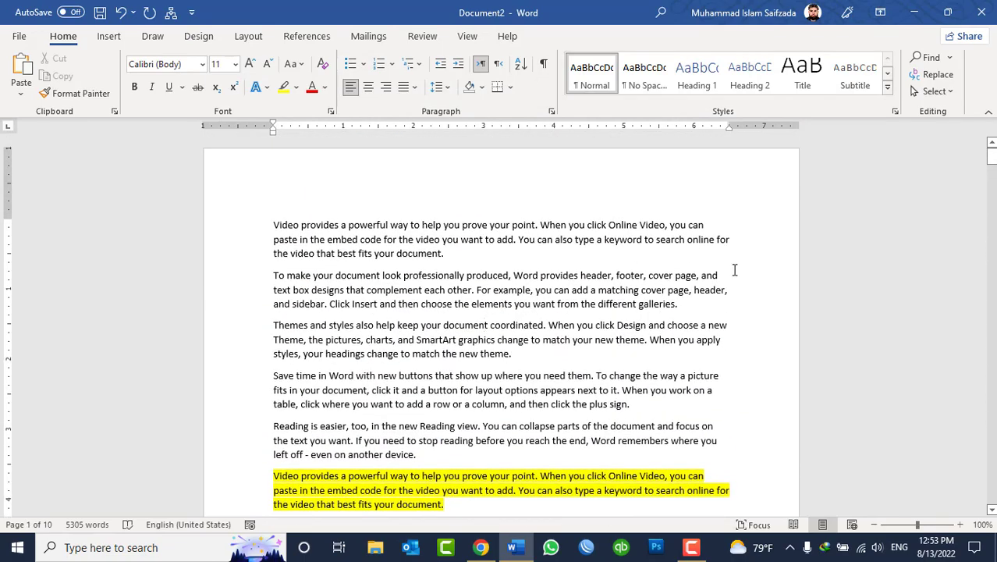
# - Select 'document' in the first paragraph and add the Review comment 'Document mean MS WORD file'
pyautogui.doubleClick(420, 254)
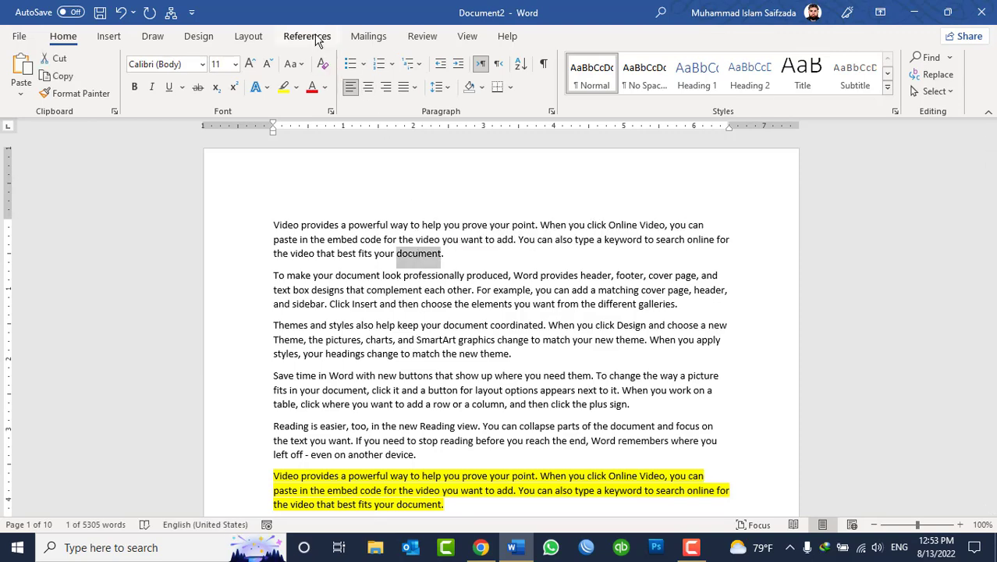
pyautogui.click(413, 39)
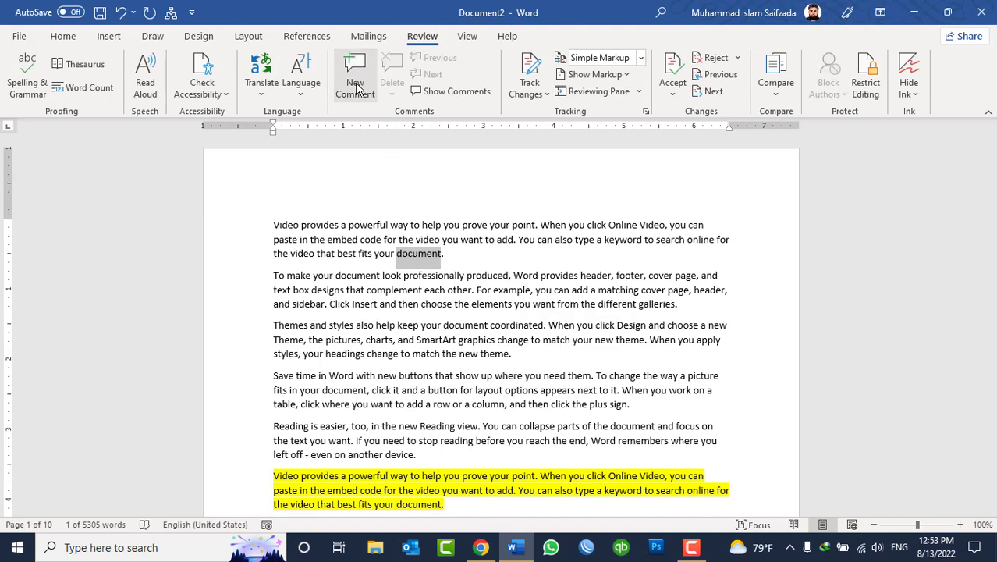
pyautogui.click(355, 78)
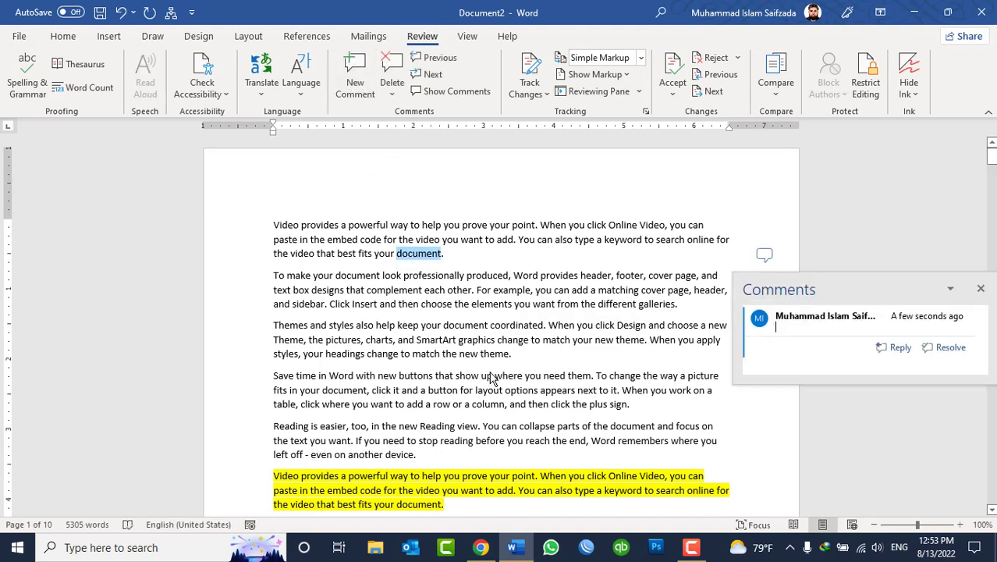
pyautogui.write('do')
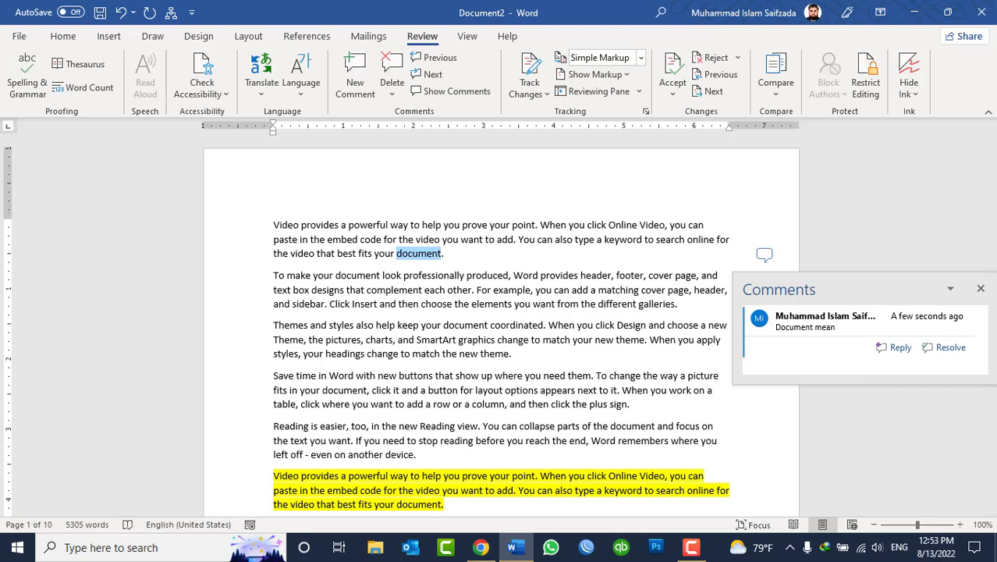
pyautogui.write(' MS')
pyautogui.write(' WORD file')
pyautogui.click(448, 338)
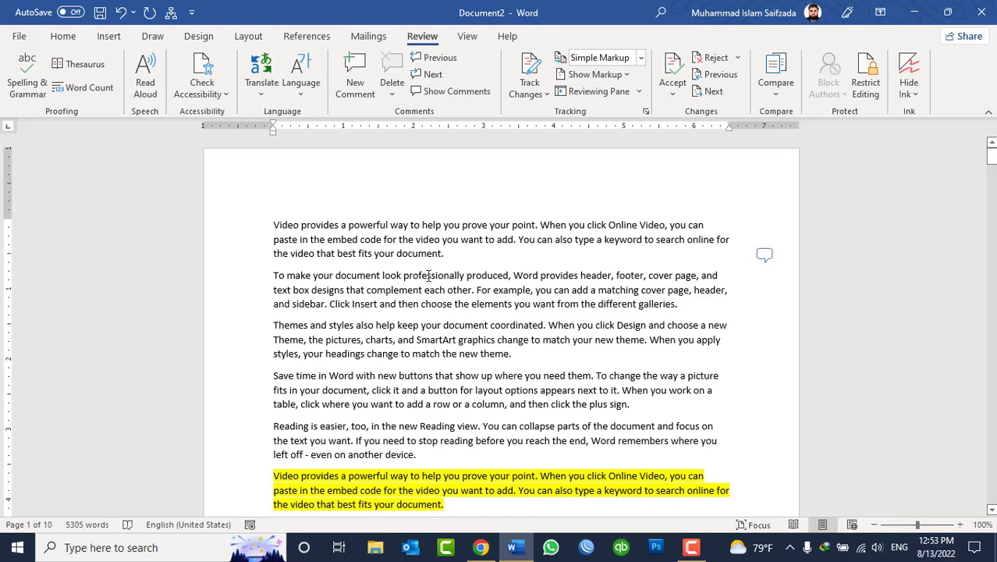
pyautogui.moveTo(425, 249)
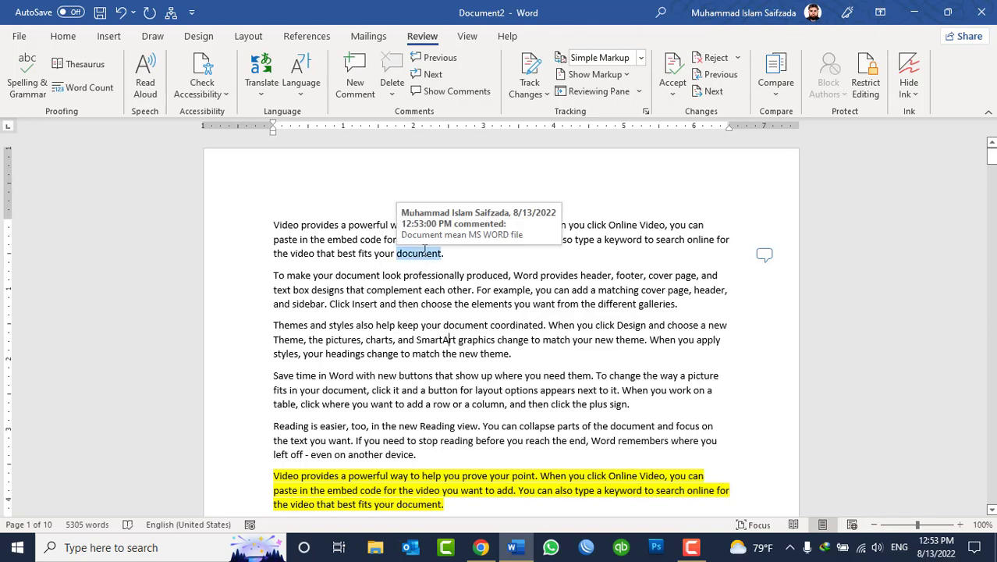
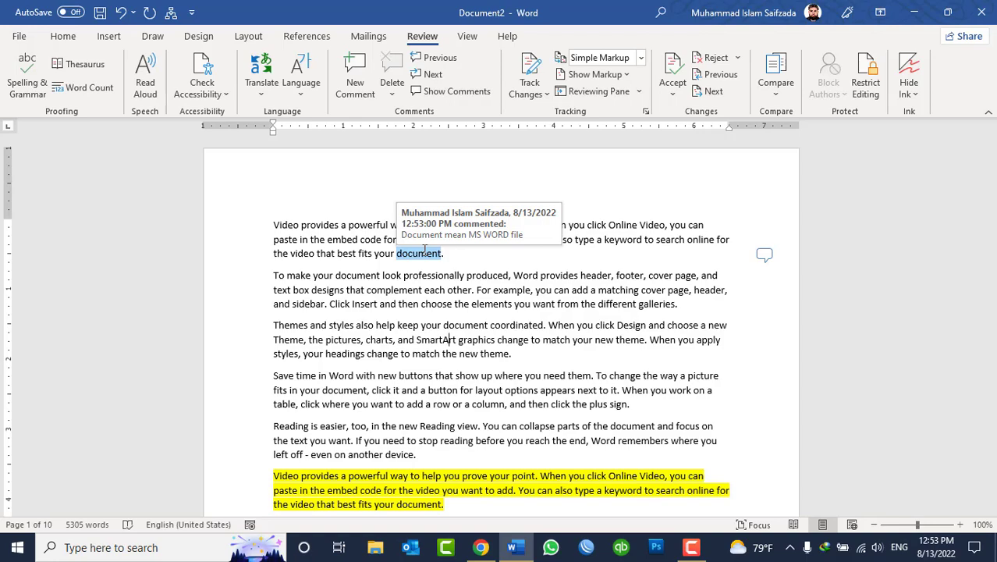
# - Turn off 'Show document tooltips on hover' in Word's Display options, then reopen Word Options
pyautogui.click(19, 36)
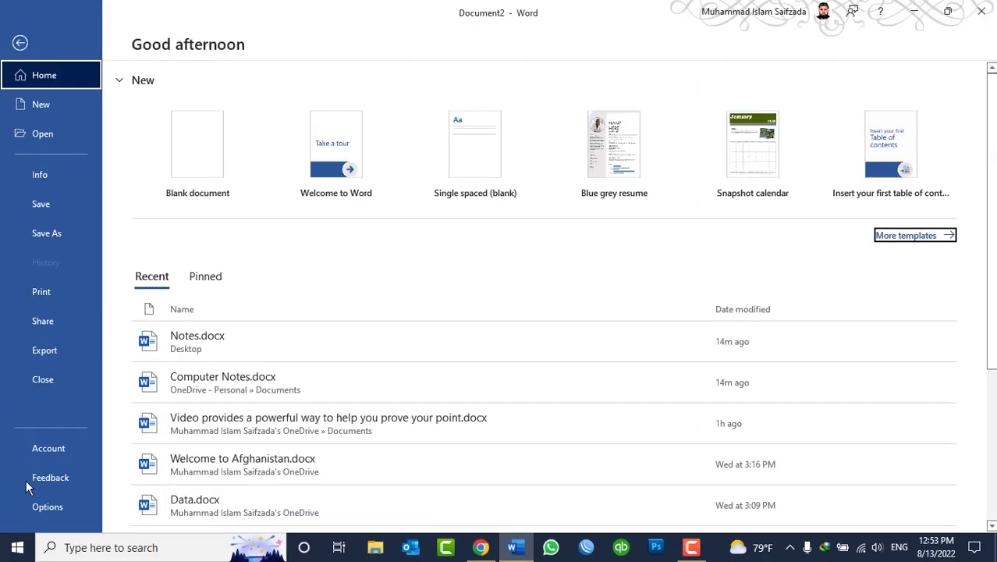
pyautogui.click(39, 507)
pyautogui.click(235, 77)
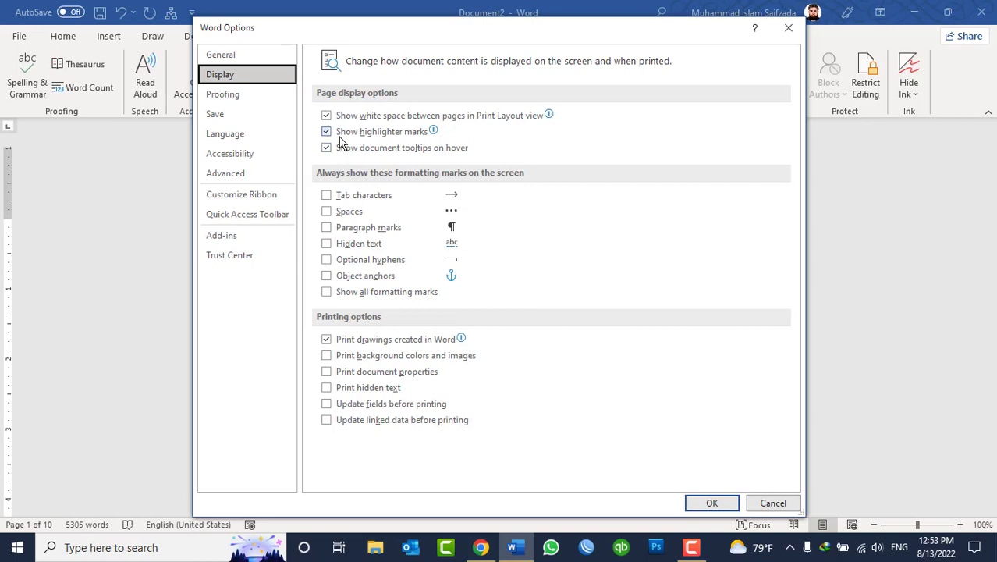
pyautogui.click(433, 151)
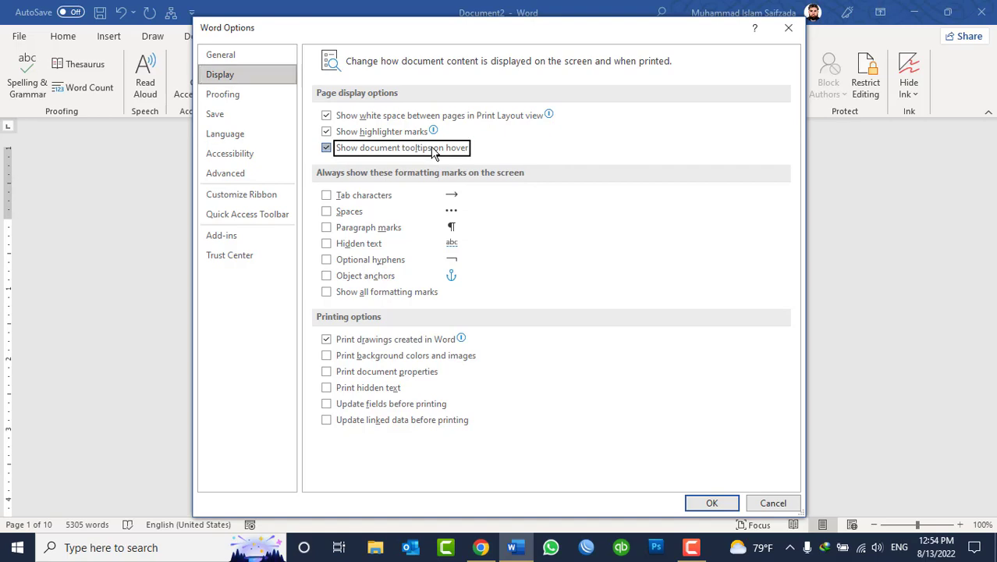
pyautogui.click(707, 503)
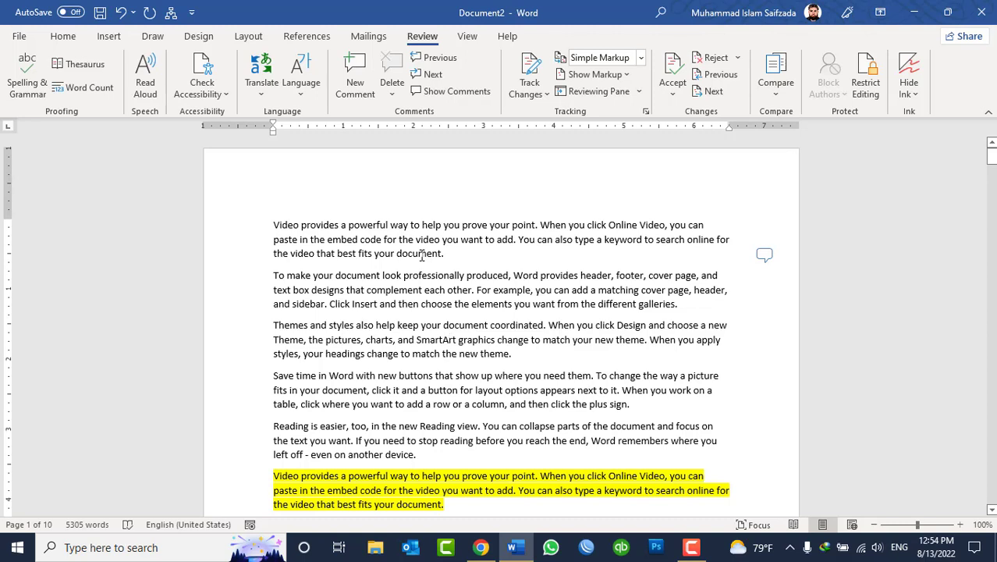
pyautogui.click(19, 36)
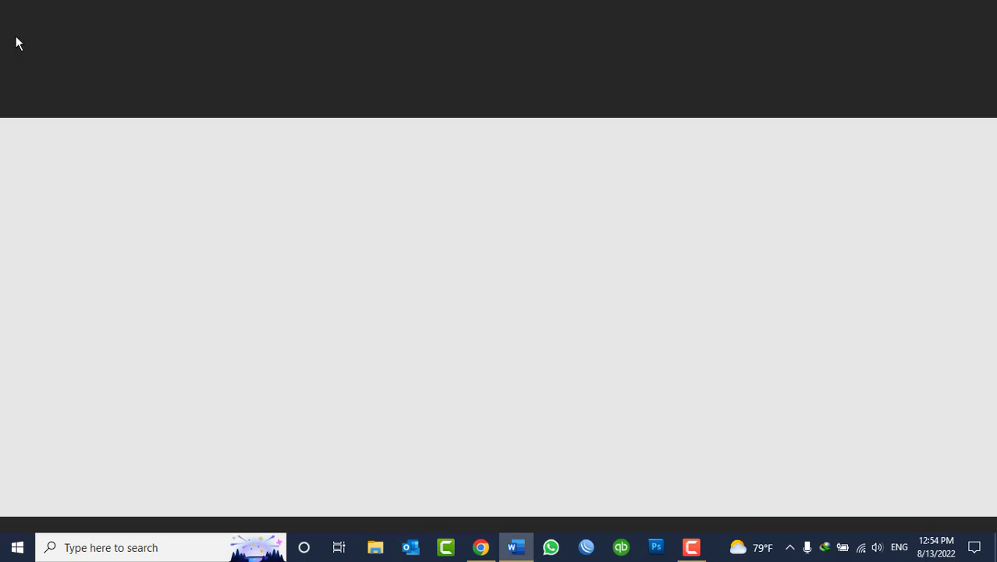
pyautogui.click(48, 507)
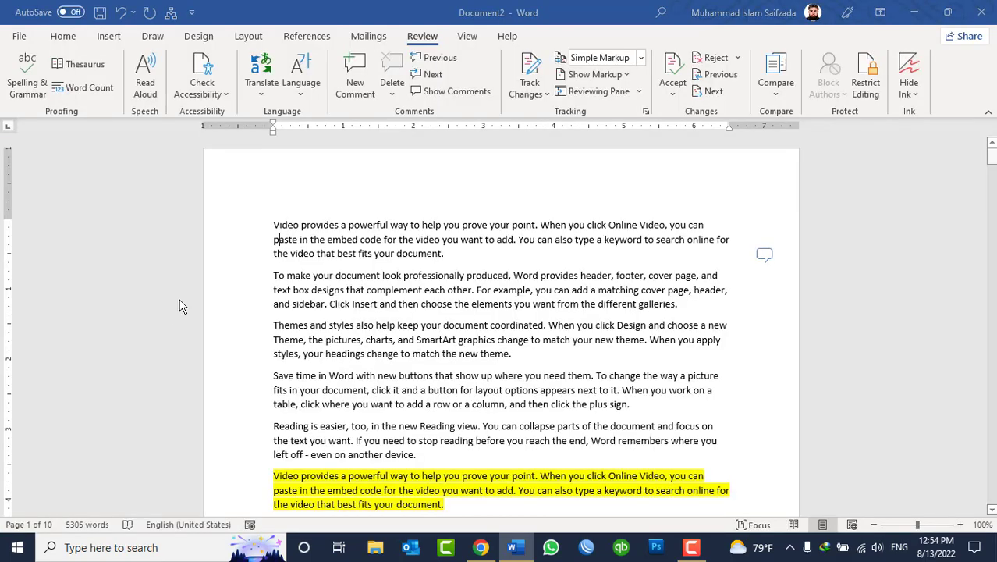
# - Close Word Options without changes and clear all the document's content
pyautogui.click(234, 75)
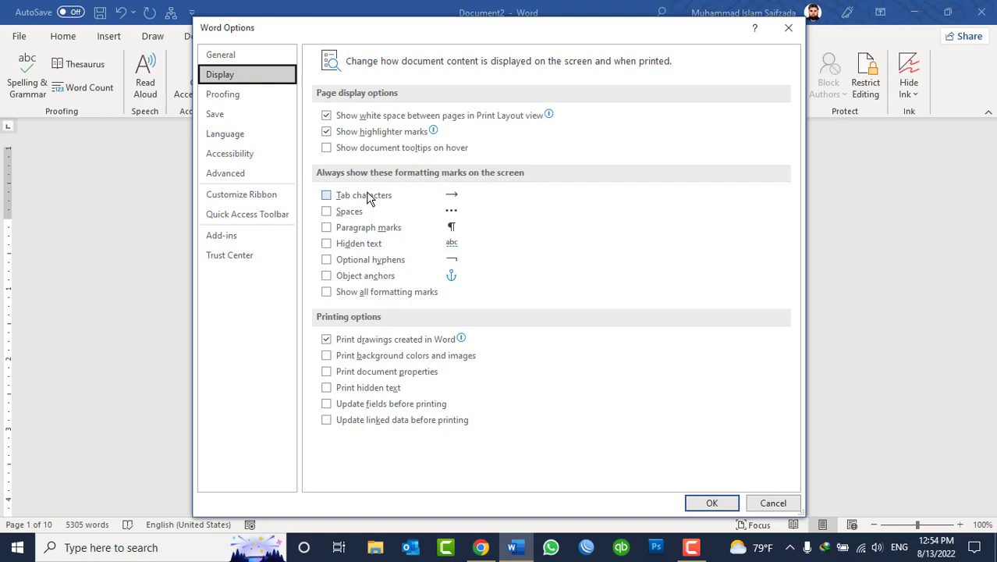
pyautogui.click(762, 506)
pyautogui.hotkey('ctrl', 'a')
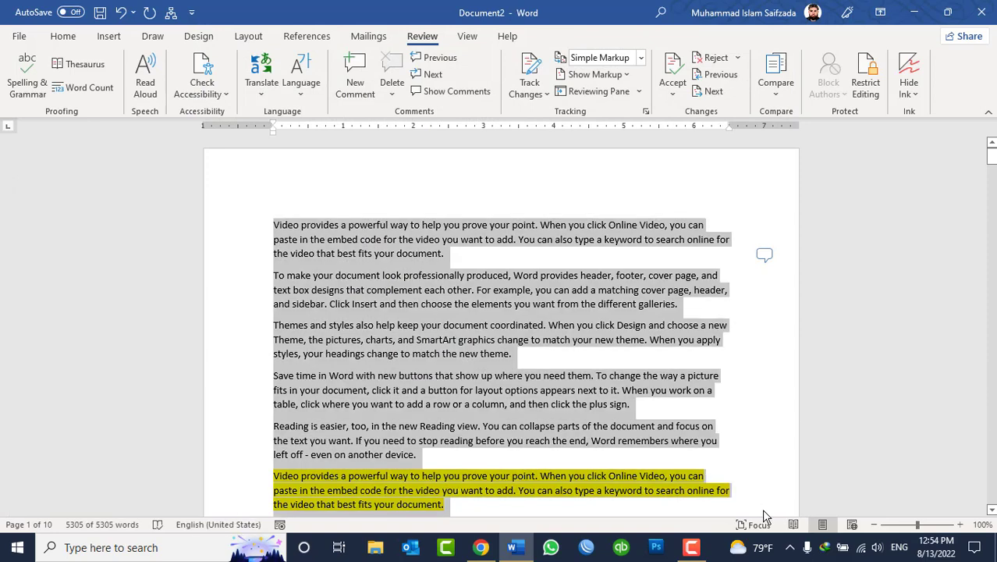
pyautogui.press('Delete')
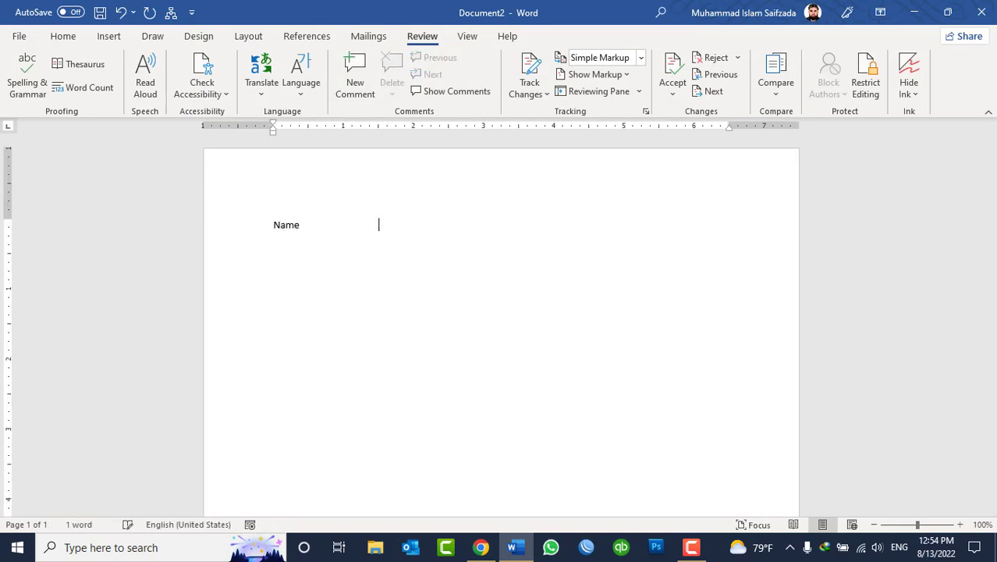
# - Type a tab-separated list headed 'Name' and 'Father Name' with two name rows
pyautogui.press('Return')
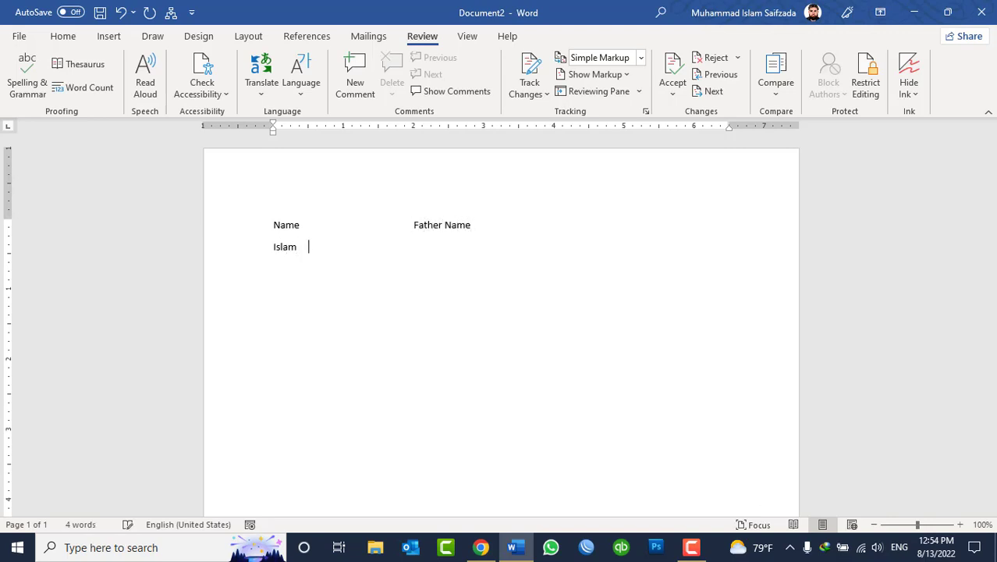
pyautogui.press('Return')
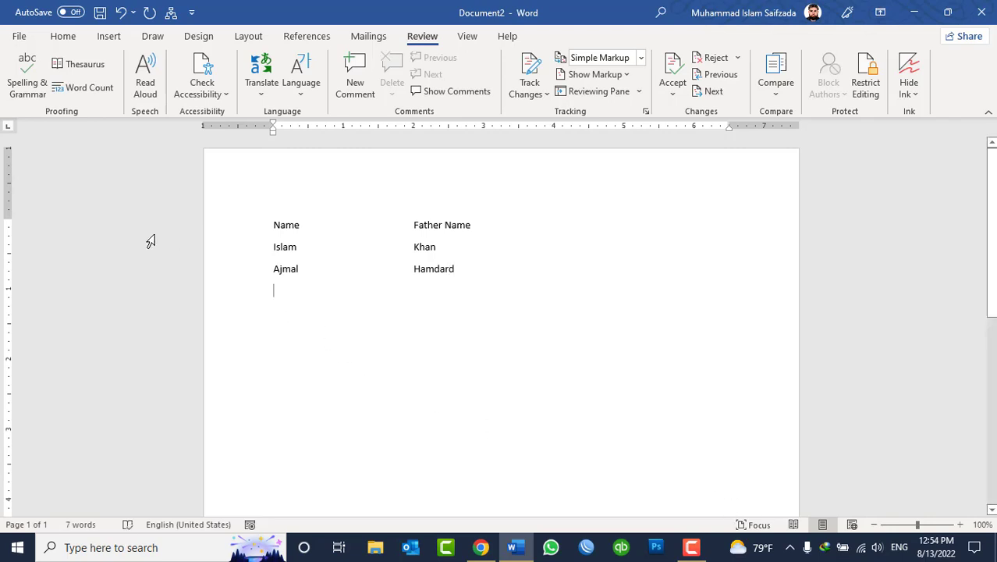
pyautogui.click(18, 36)
# - Turn on the Tab characters display option so arrows appear between the columns
pyautogui.click(31, 505)
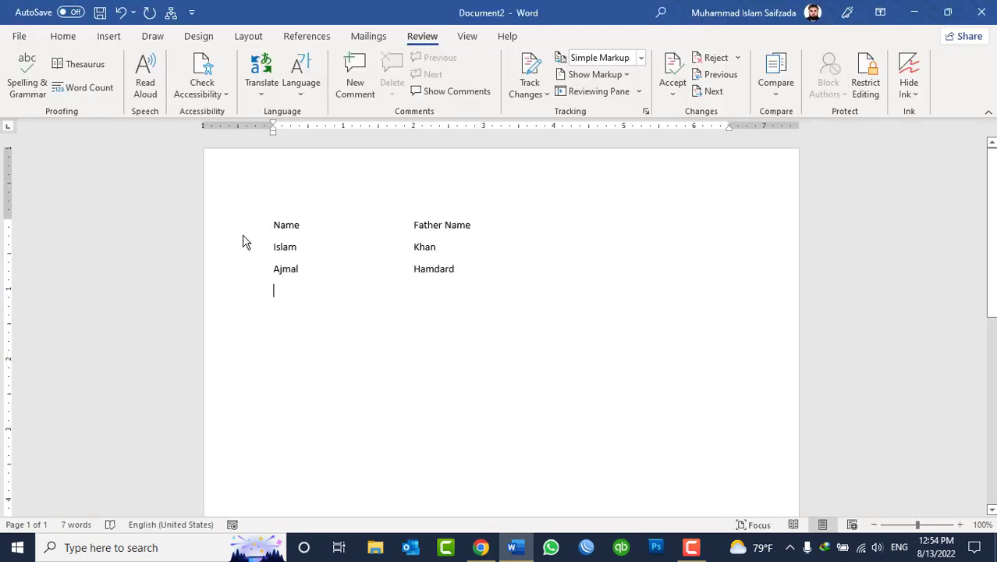
pyautogui.click(221, 77)
pyautogui.click(364, 197)
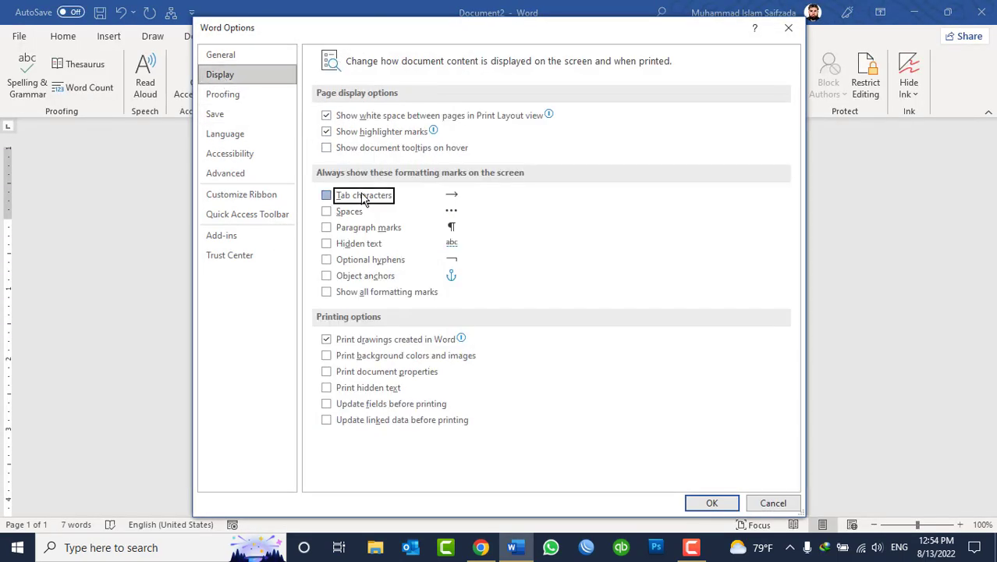
pyautogui.click(712, 503)
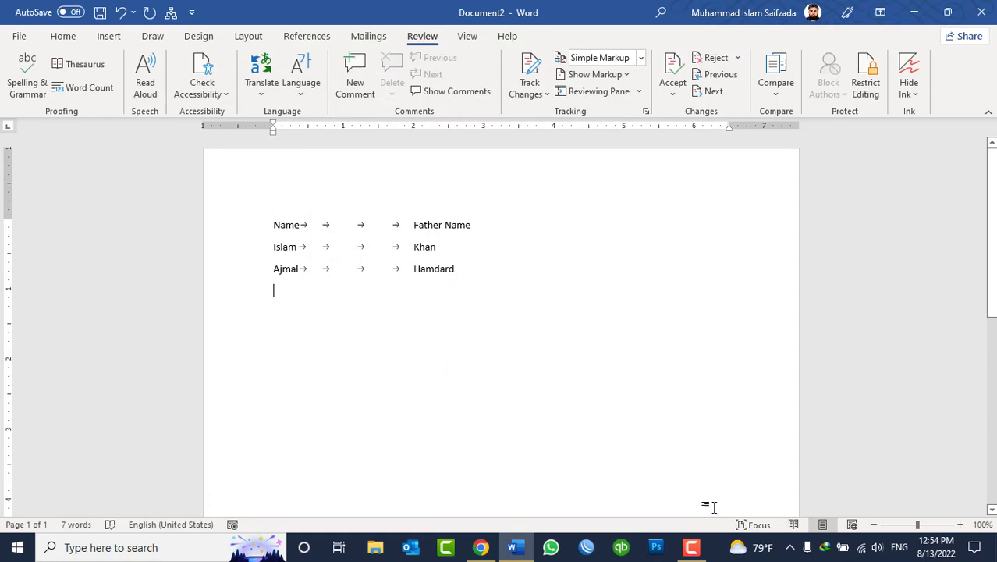
# - Reopen Word Options and close it again without changes
pyautogui.click(17, 37)
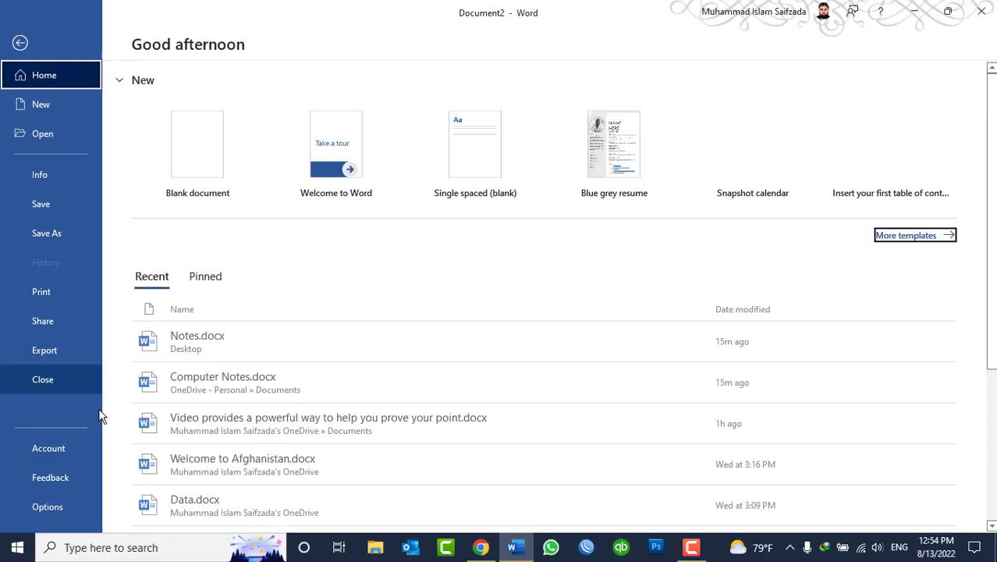
pyautogui.click(68, 514)
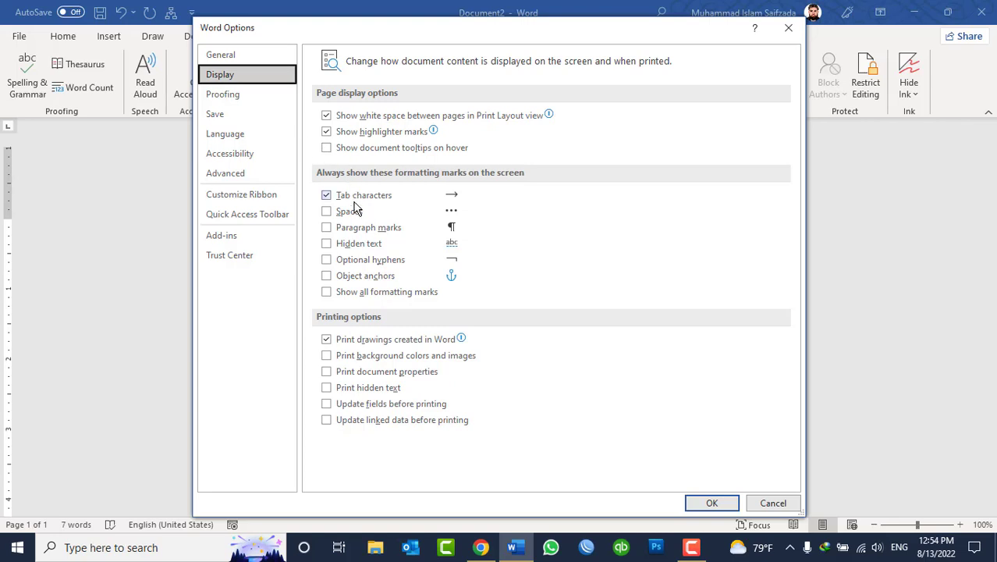
pyautogui.click(712, 503)
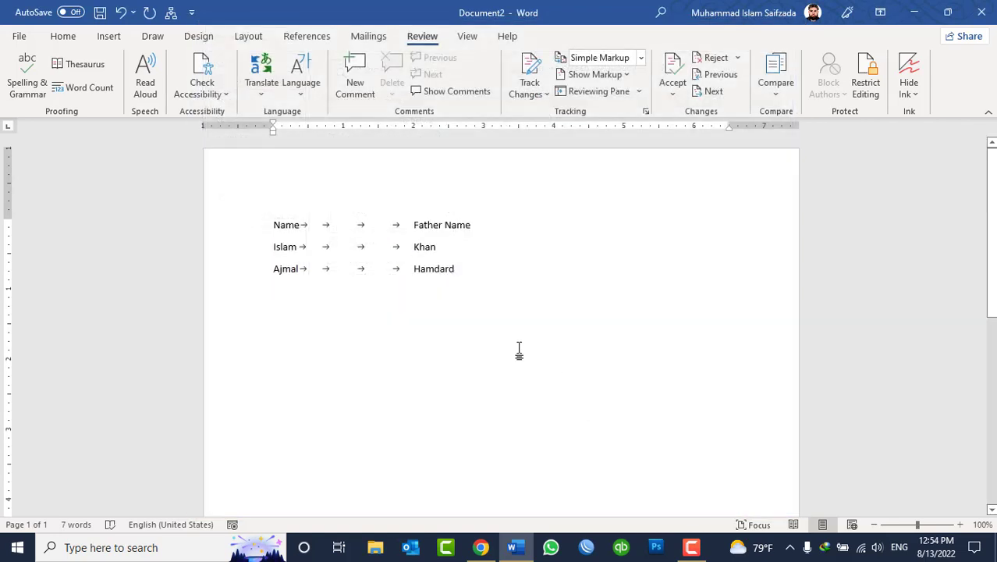
# - Type the Welcome to Afghanistan line and turn on the Spaces display option
pyautogui.write('we')
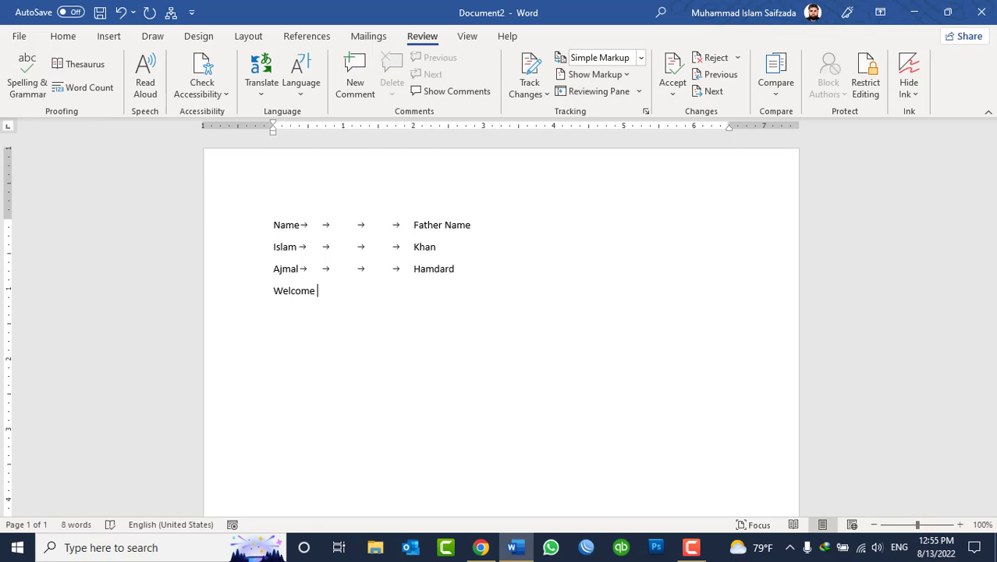
pyautogui.write(' fgha')
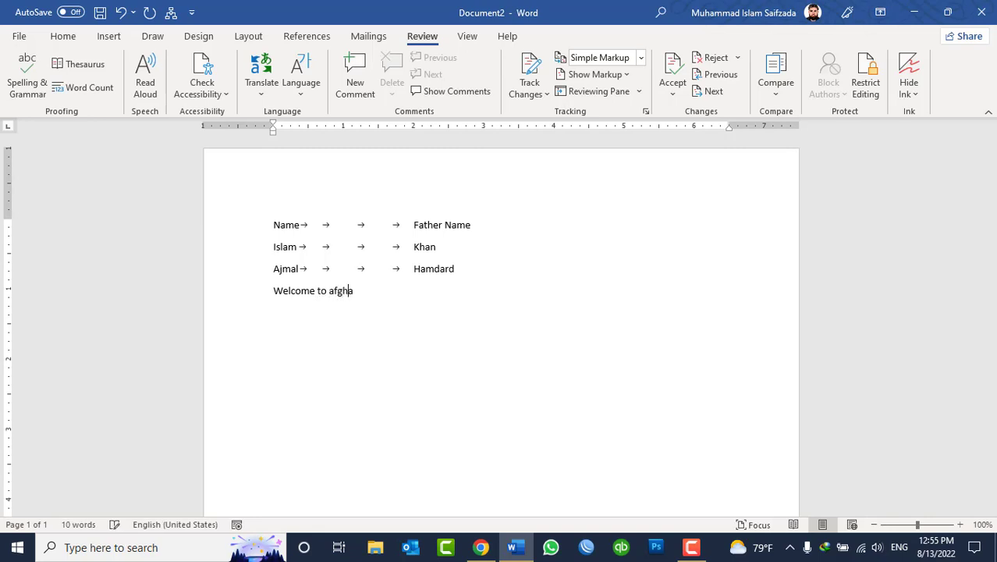
pyautogui.write('n')
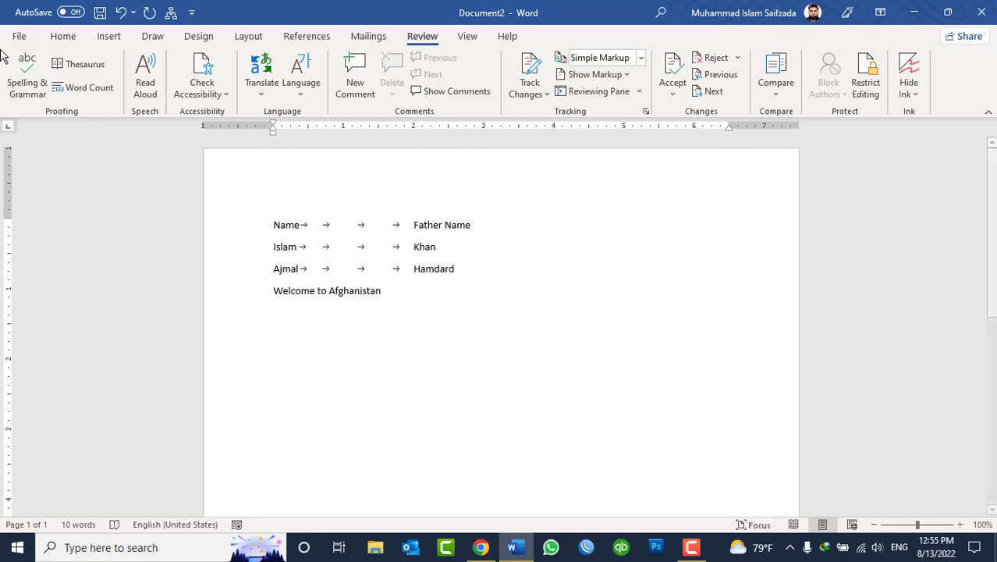
pyautogui.click(19, 36)
pyautogui.click(95, 491)
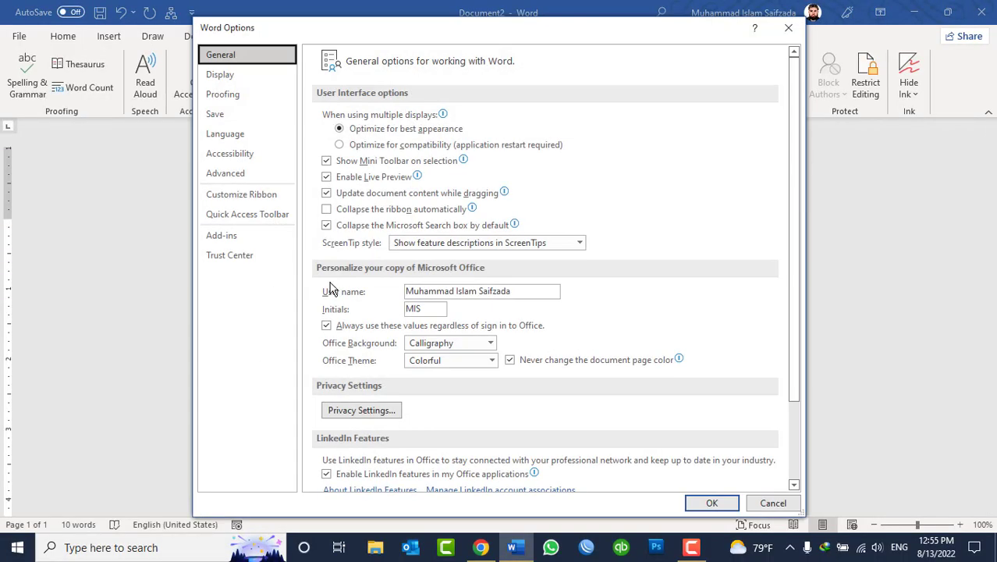
pyautogui.click(257, 75)
pyautogui.click(346, 216)
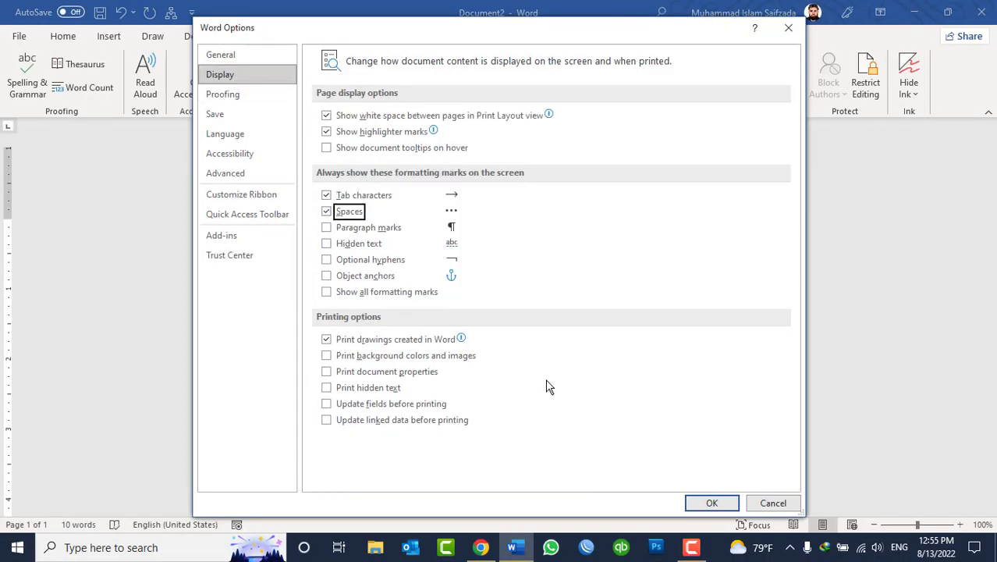
pyautogui.click(705, 502)
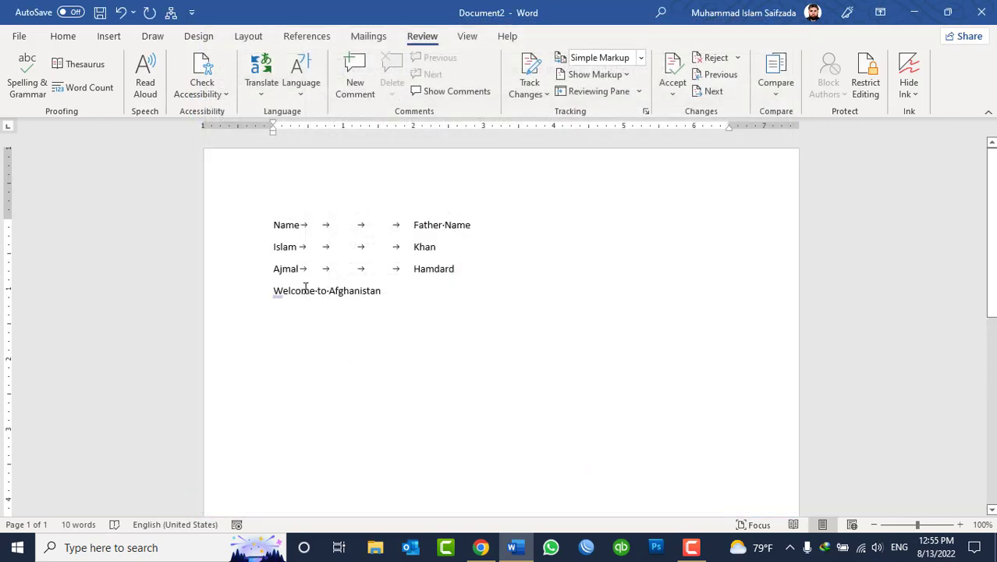
# - Start a new empty line below the welcome line
pyautogui.keyDown('ctrl'); pyautogui.scroll(10, 306, 287); pyautogui.keyUp('ctrl')
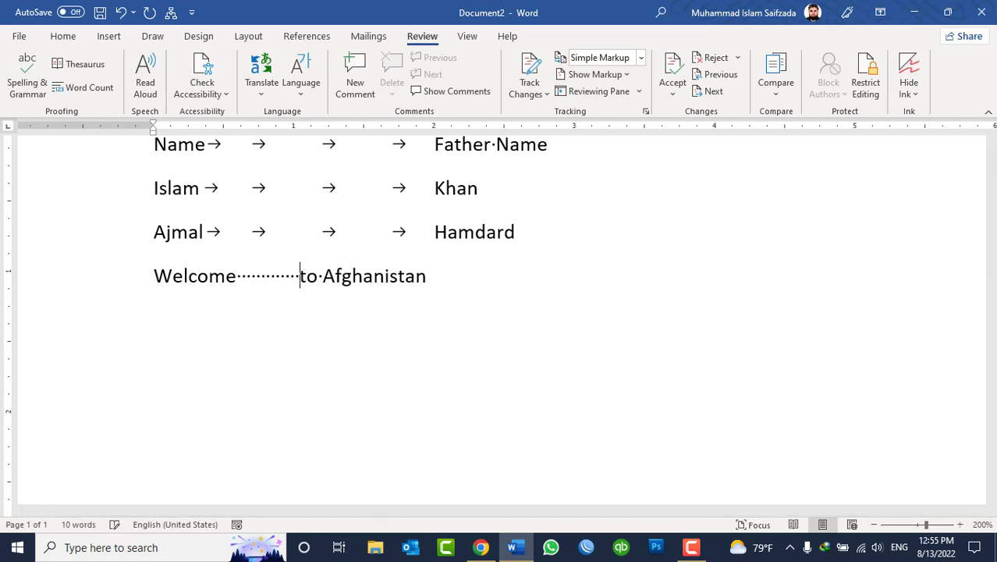
pyautogui.press('Return')
pyautogui.scroll(3, 370, 354)
pyautogui.scroll(-2, 370, 354)
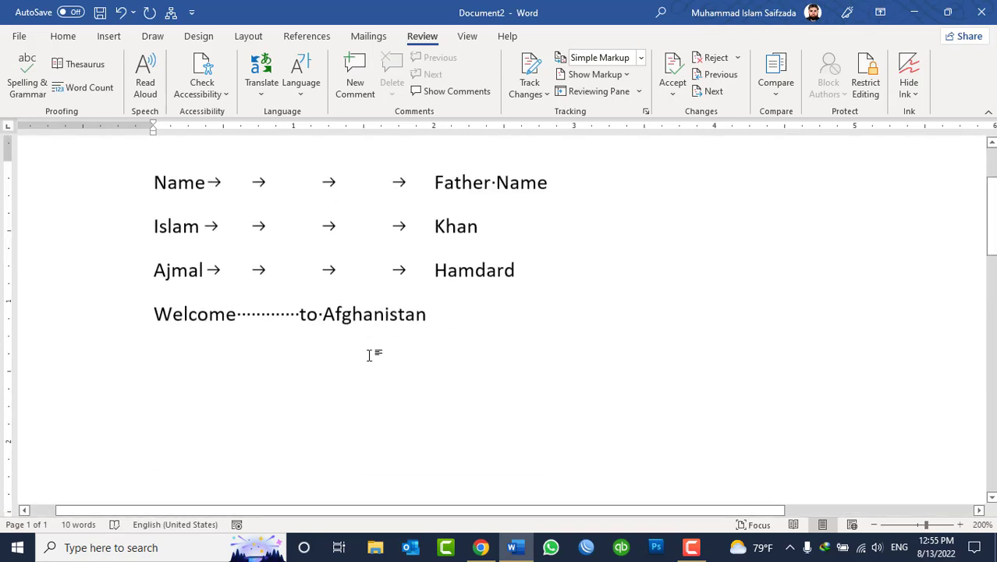
# - Turn on the Paragraph marks display option
pyautogui.click(20, 36)
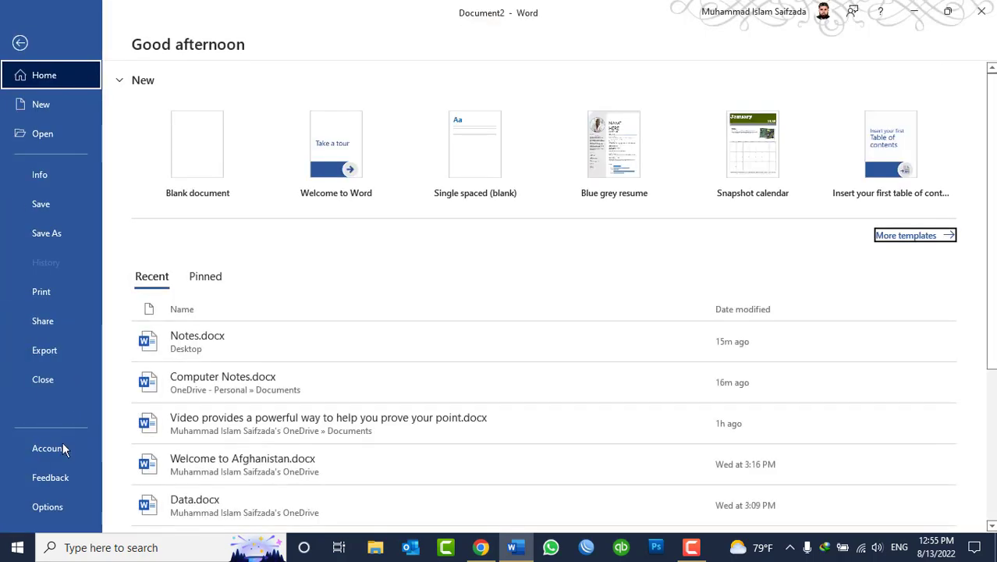
pyautogui.click(36, 506)
pyautogui.click(234, 74)
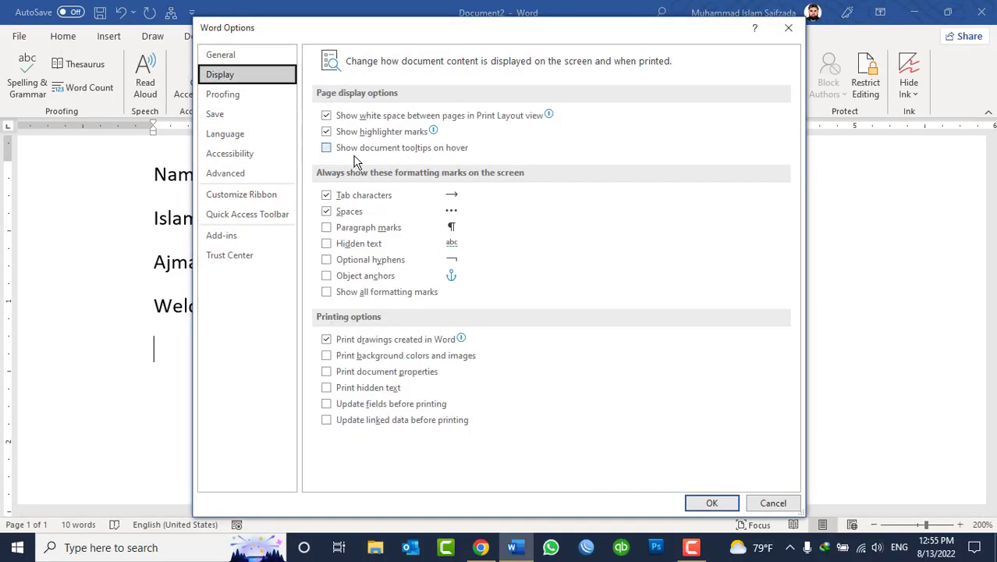
pyautogui.click(357, 234)
pyautogui.click(710, 503)
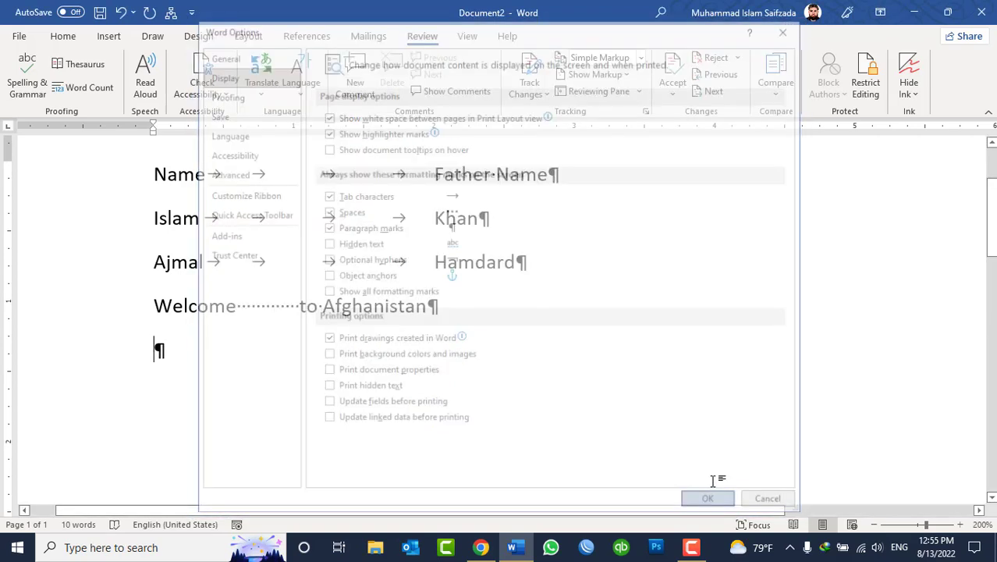
# - Replace the document with =rand() sample paragraphs and remove the trailing empty paragraph
pyautogui.hotkey('ctrl', 'a')
pyautogui.press('Delete')
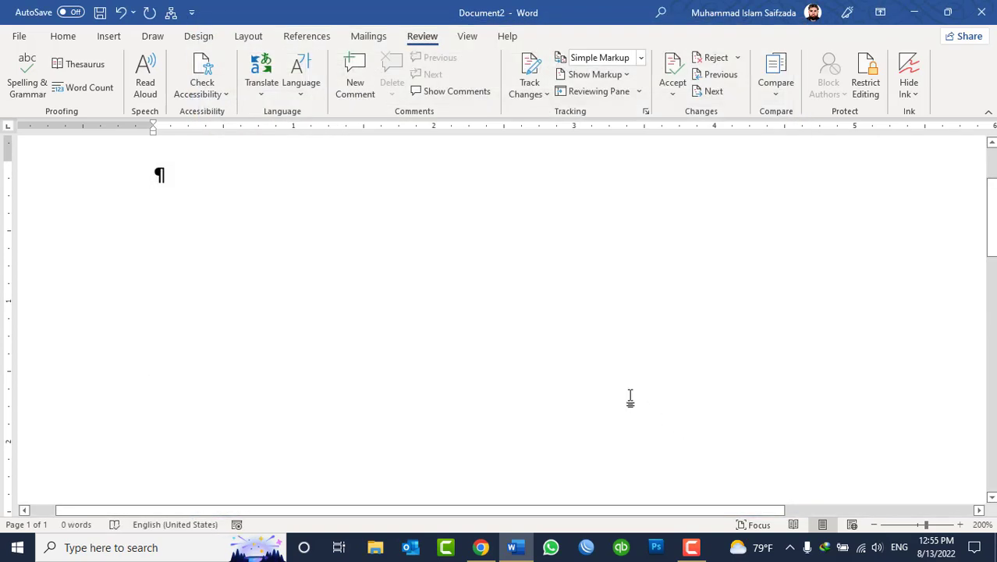
pyautogui.write('=rand(')
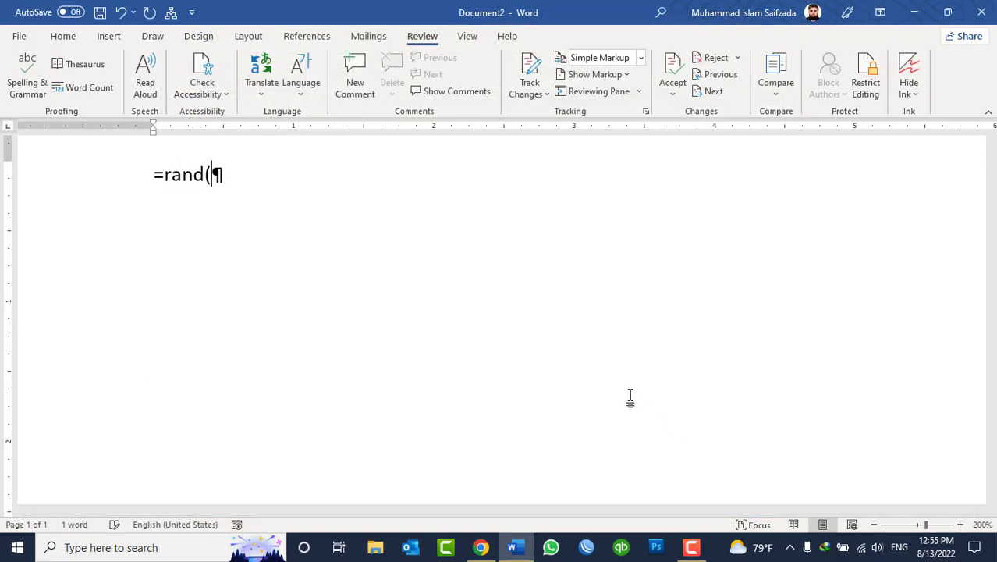
pyautogui.write('0')
pyautogui.press('BackSpace')
pyautogui.write(')')
pyautogui.press('Return')
pyautogui.press('BackSpace')
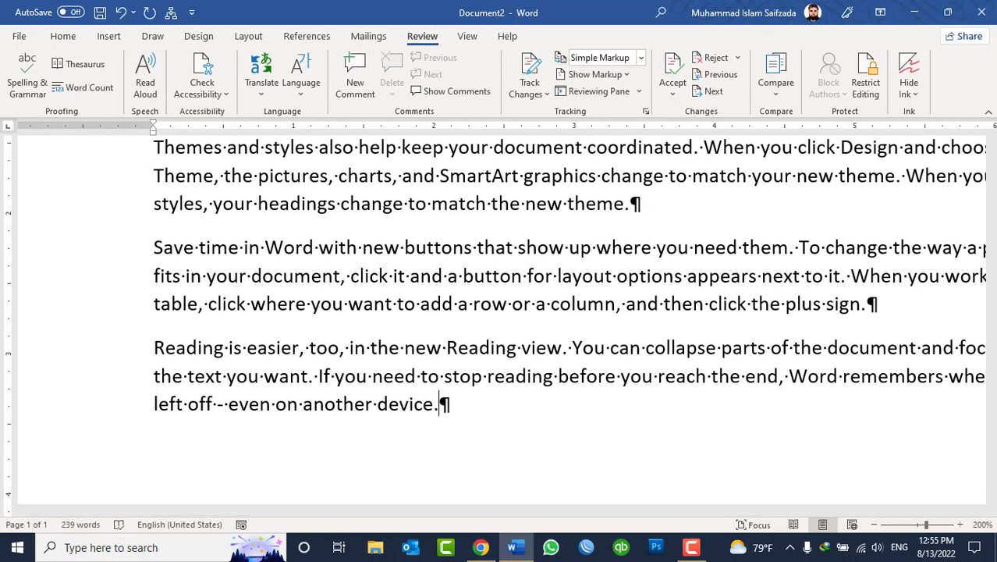
# - Place the cursor after the plus sign and toggle Show/Hide ¶ formatting marks
pyautogui.keyDown('ctrl'); pyautogui.scroll(-6, 632, 396); pyautogui.keyUp('ctrl')
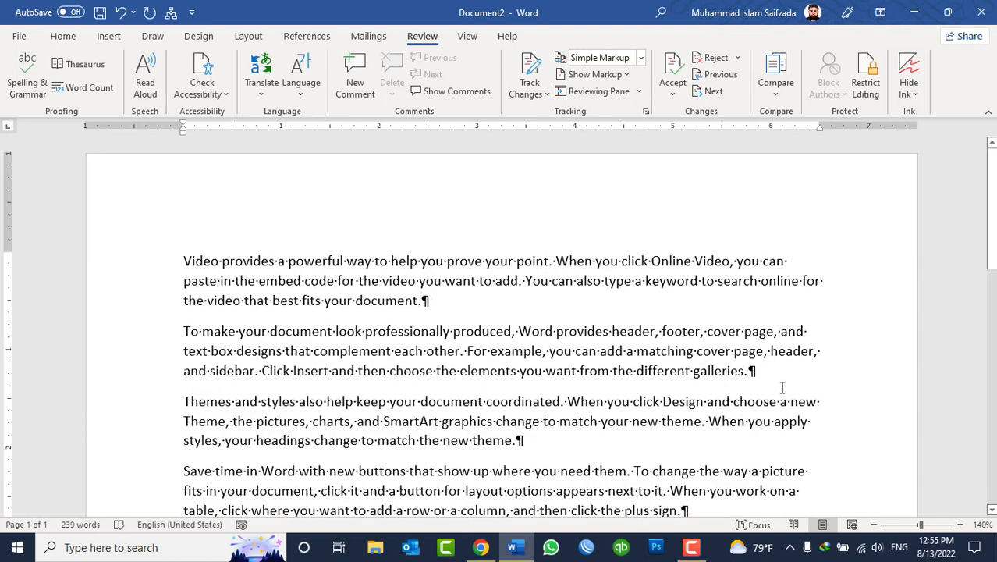
pyautogui.scroll(-3, 613, 359)
pyautogui.click(704, 409)
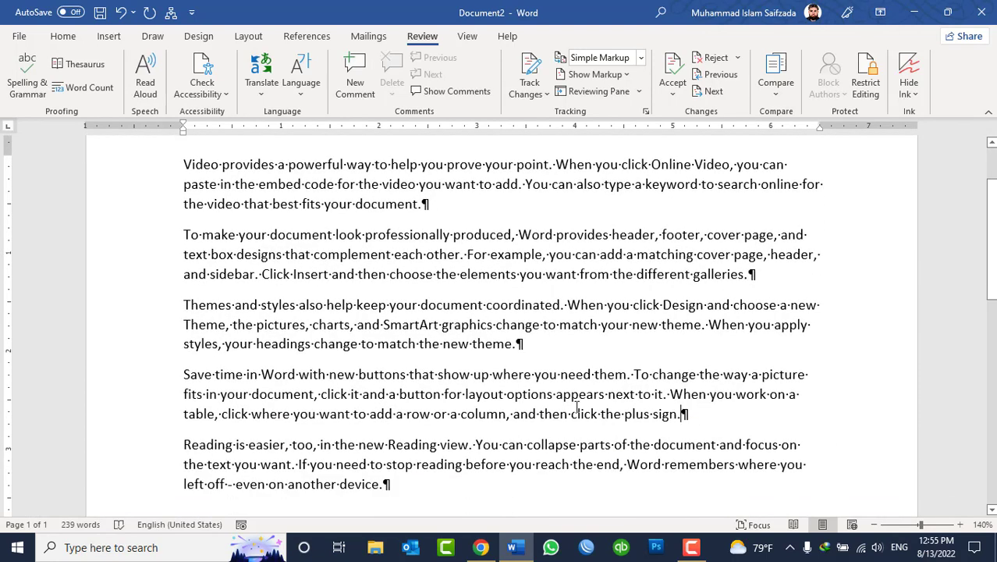
pyautogui.scroll(-3, 451, 418)
pyautogui.click(63, 36)
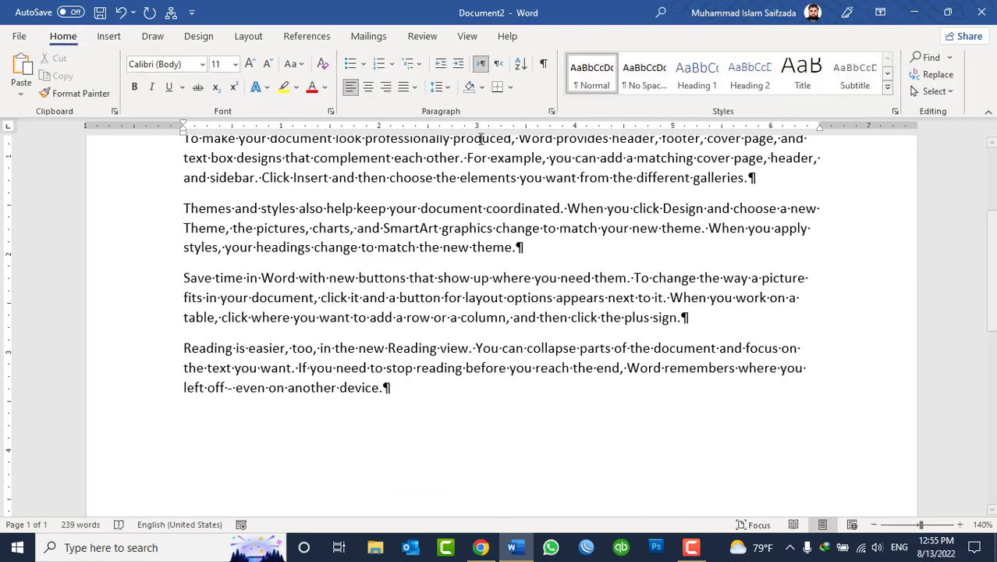
pyautogui.click(545, 65)
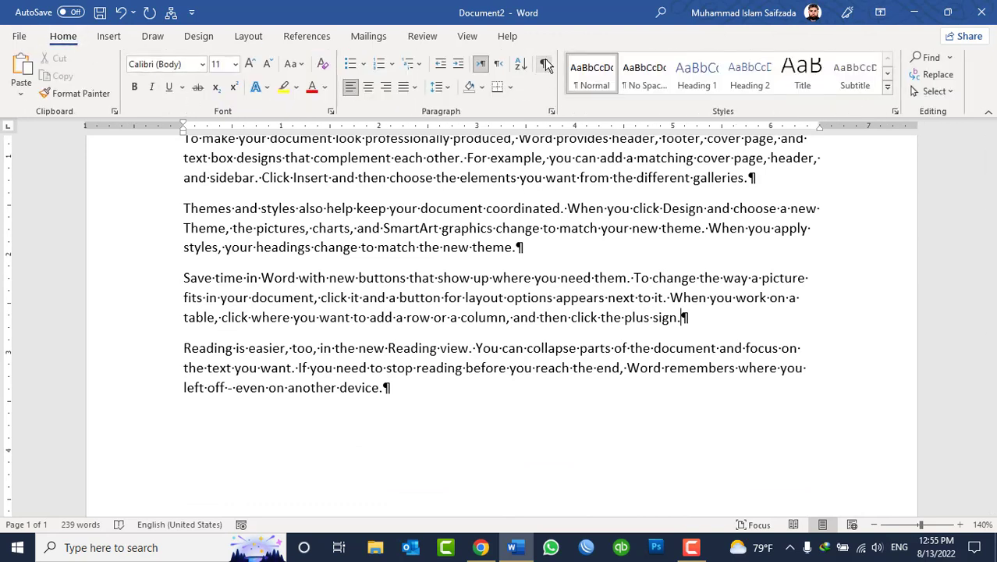
# - Turn off the Paragraph marks option in Word's Display settings
pyautogui.click(18, 36)
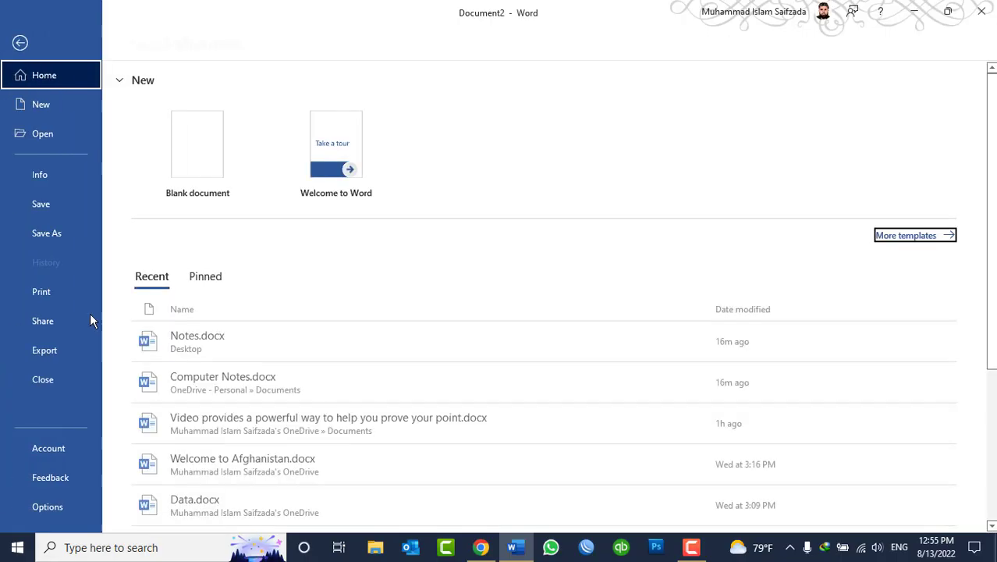
pyautogui.click(48, 506)
pyautogui.click(234, 75)
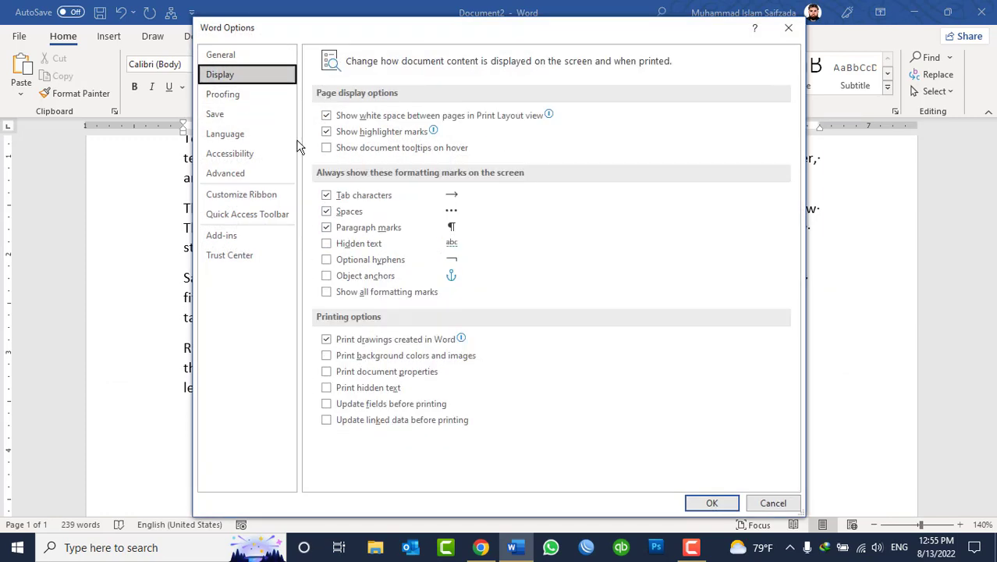
pyautogui.click(379, 230)
pyautogui.click(712, 502)
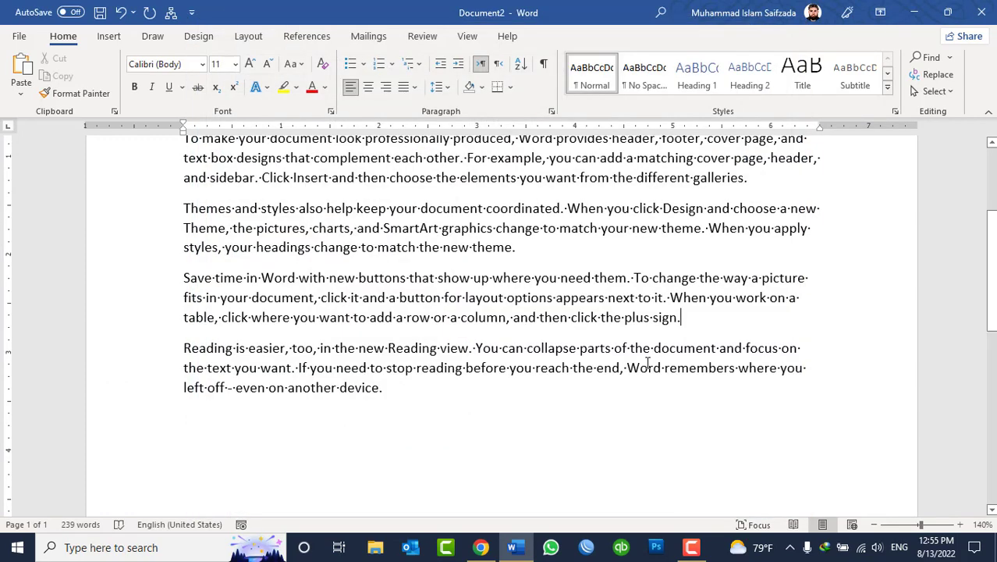
# - Toggle Show/Hide ¶ on and off to compare the display
pyautogui.scroll(5, 648, 364)
pyautogui.click(544, 67)
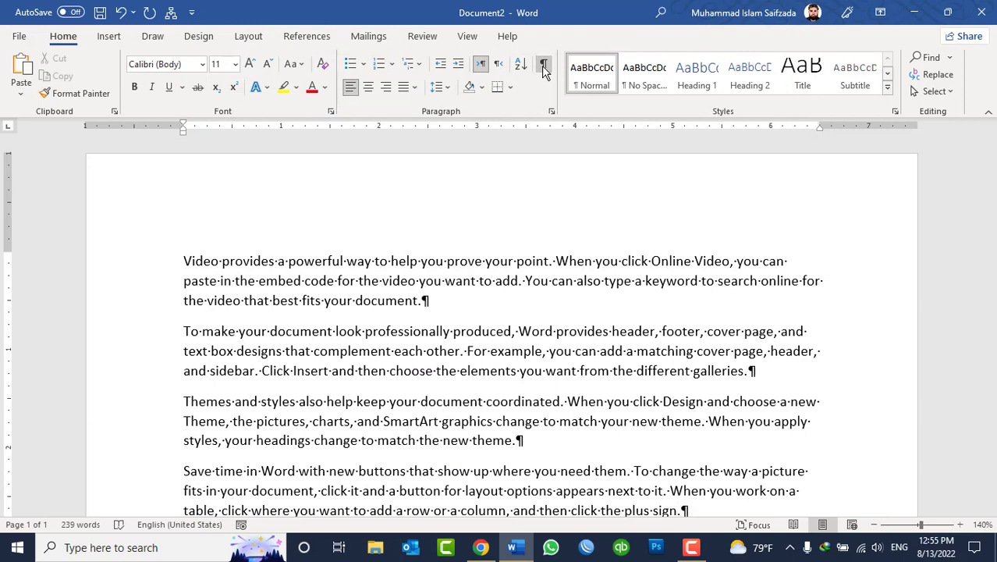
pyautogui.click(544, 67)
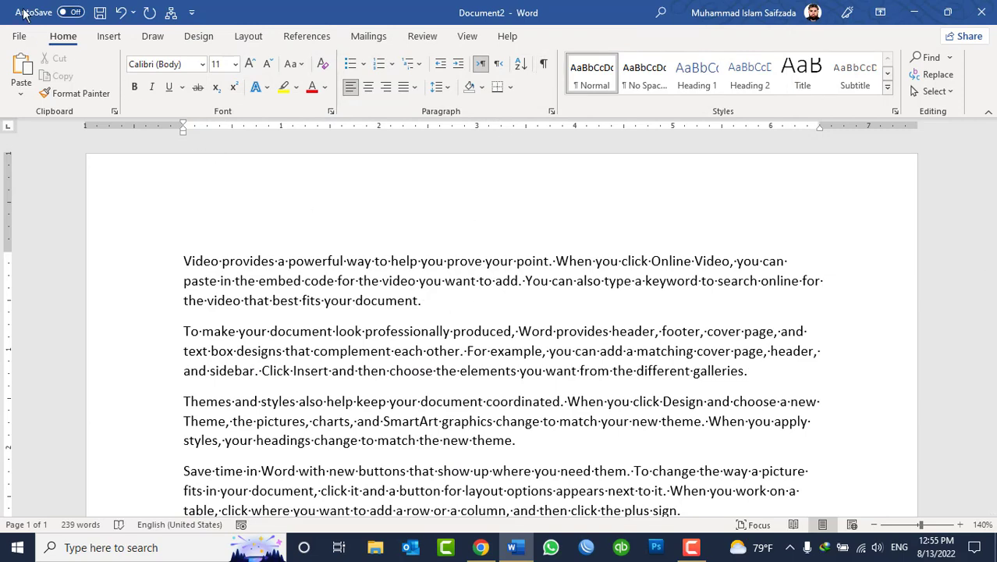
# - Uncheck Tab characters, Spaces and Paragraph marks in Display options so no marks show
pyautogui.click(17, 36)
pyautogui.click(65, 505)
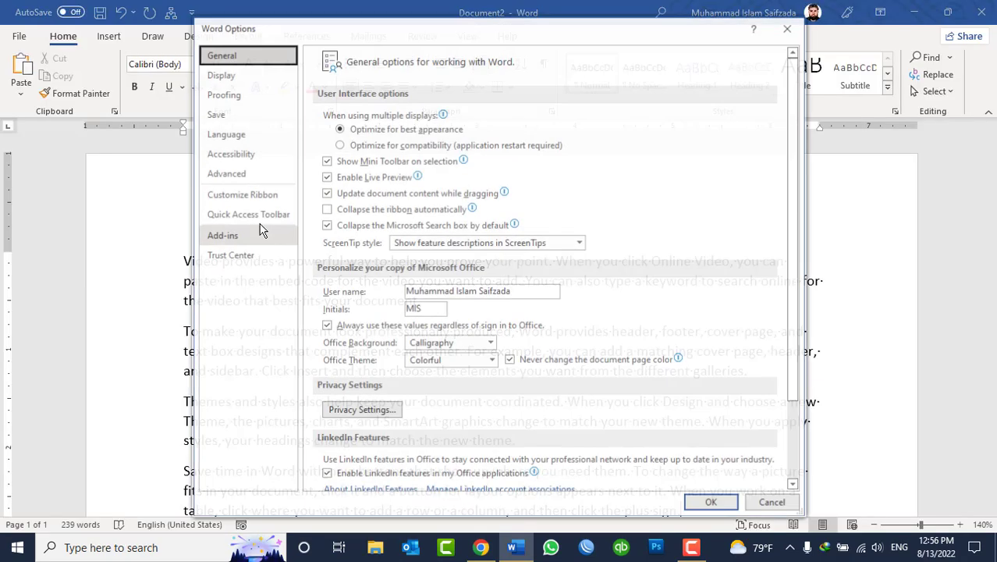
pyautogui.click(223, 74)
pyautogui.click(360, 230)
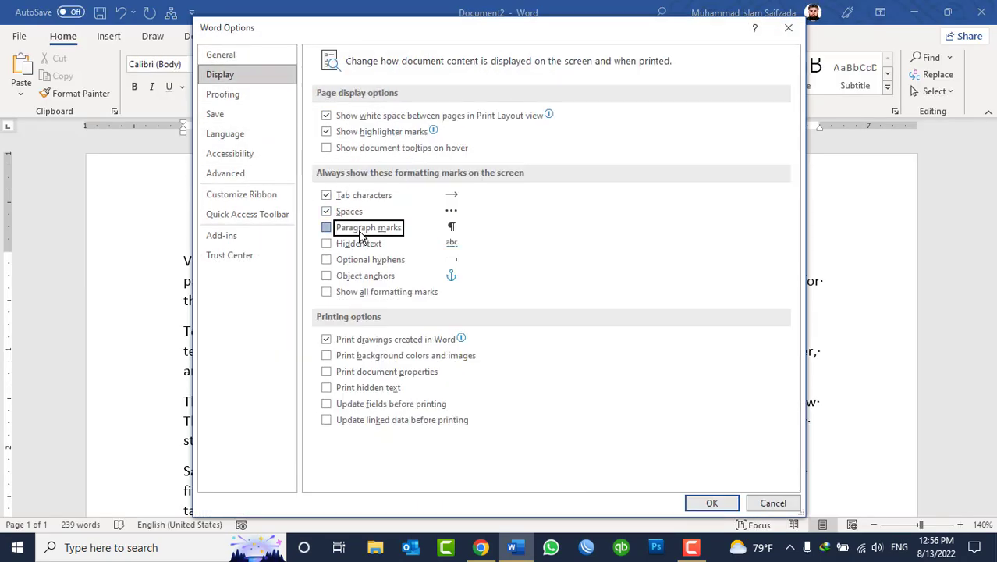
pyautogui.click(349, 212)
pyautogui.click(351, 196)
pyautogui.click(352, 228)
pyautogui.click(712, 503)
pyautogui.scroll(-2, 505, 327)
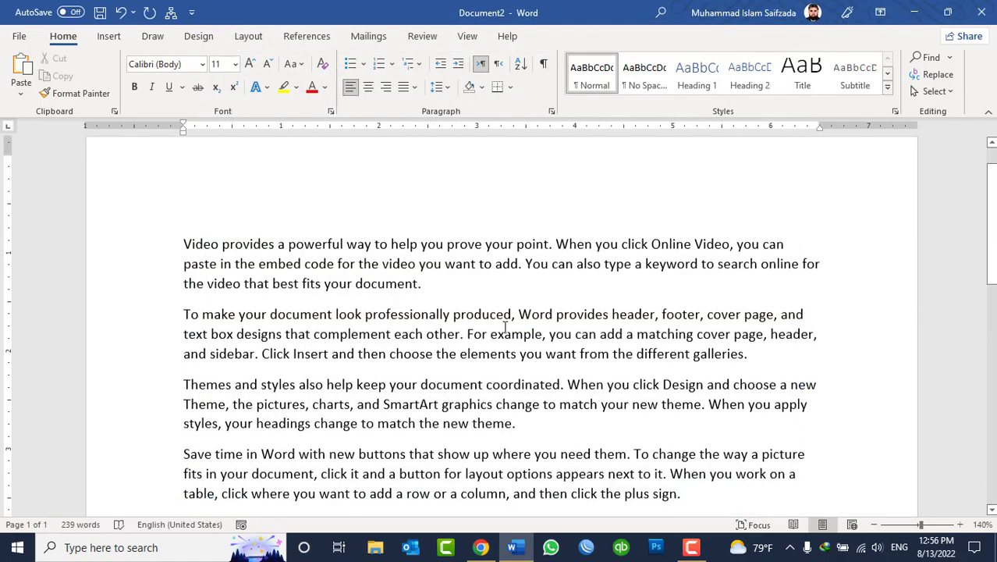
pyautogui.scroll(-8, 505, 327)
pyautogui.scroll(3, 505, 327)
pyautogui.scroll(2, 505, 327)
pyautogui.scroll(1, 505, 327)
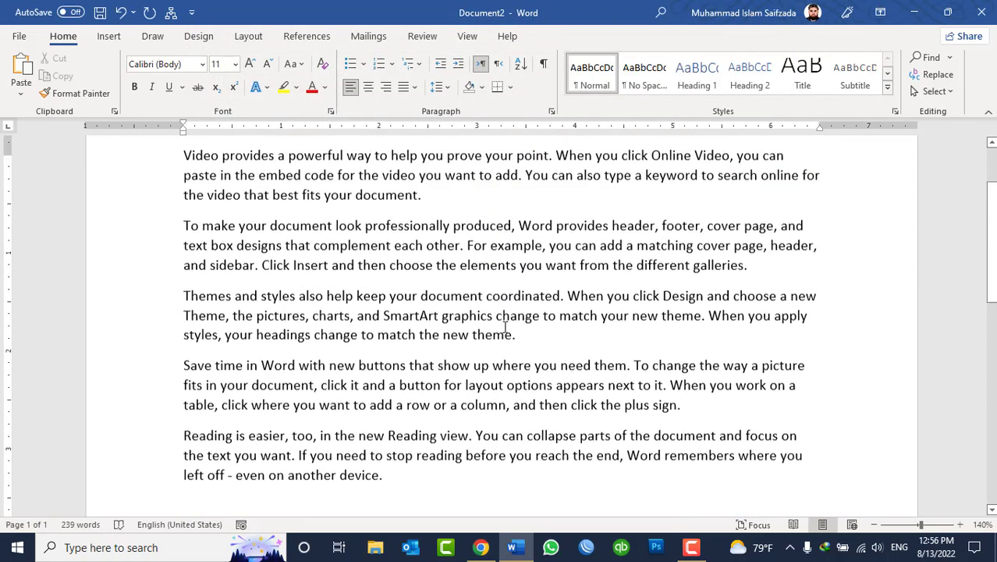
pyautogui.scroll(1, 505, 327)
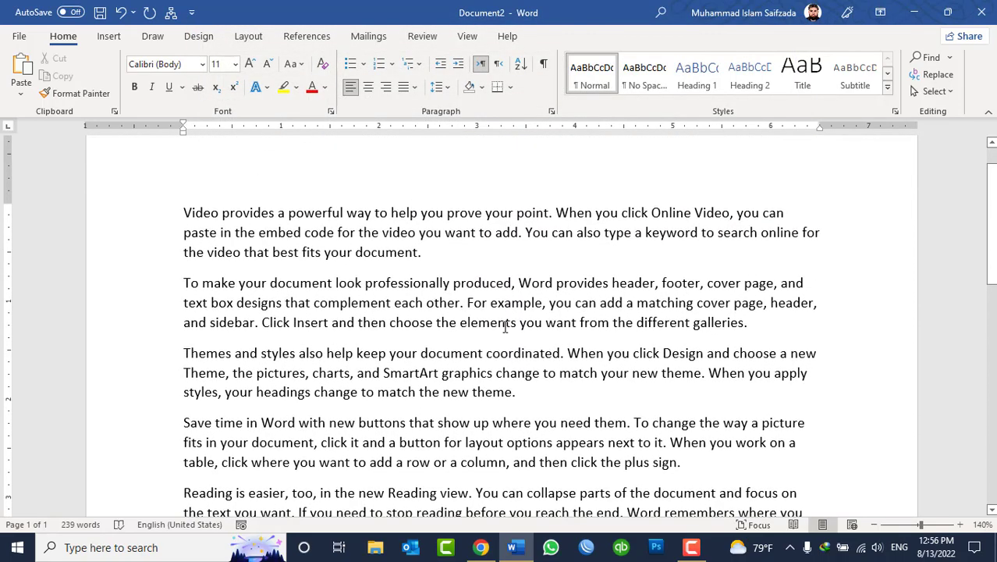
pyautogui.scroll(-2, 505, 327)
pyautogui.scroll(-1, 505, 327)
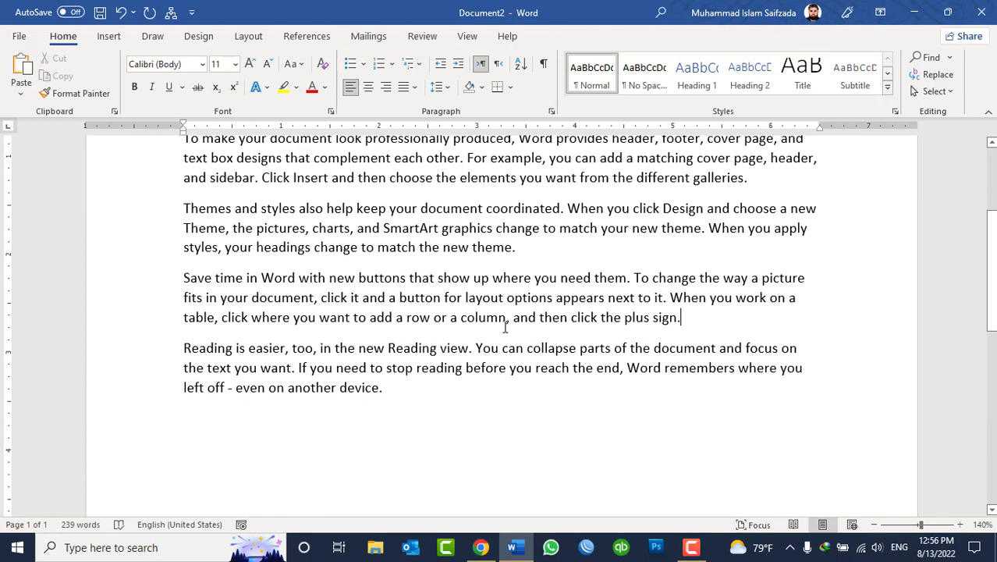
pyautogui.scroll(1, 505, 327)
pyautogui.scroll(1, 505, 327)
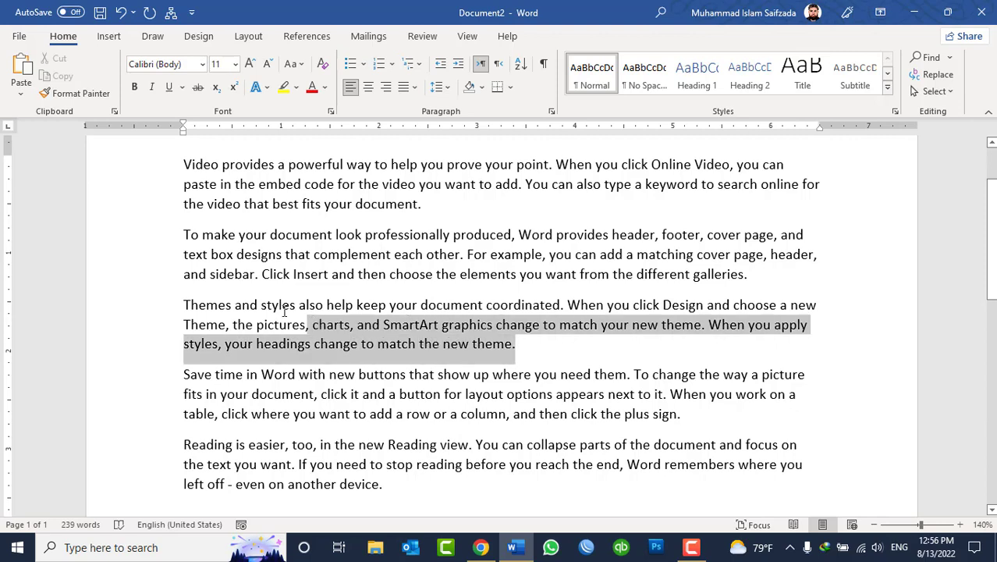
# - Format the 'Reading is easier' paragraph as Hidden text through the Font dialog
pyautogui.moveTo(520, 345); pyautogui.dragTo(184, 274)
pyautogui.scroll(-2, 285, 392)
pyautogui.moveTo(383, 389); pyautogui.dragTo(179, 351)
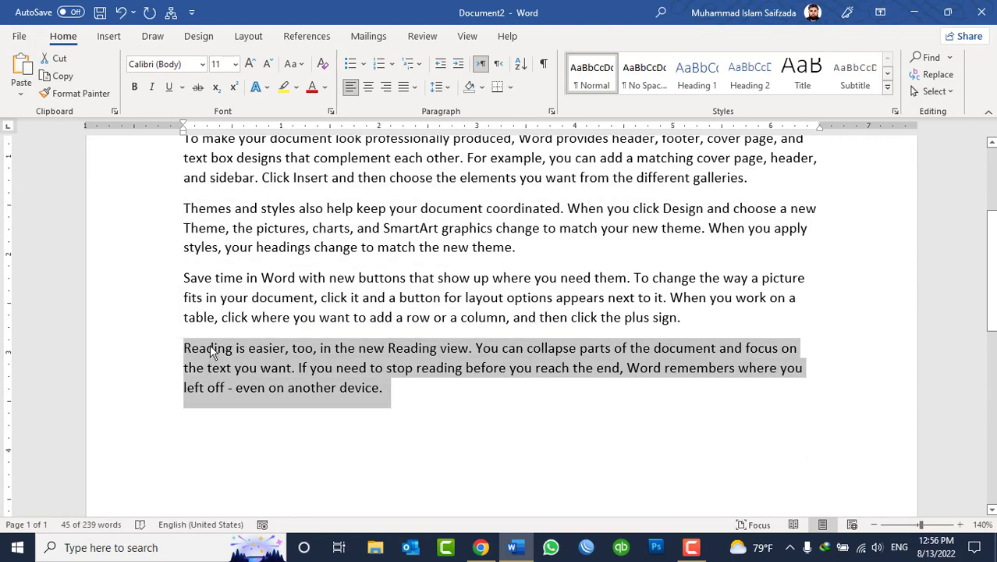
pyautogui.rightClick(212, 349)
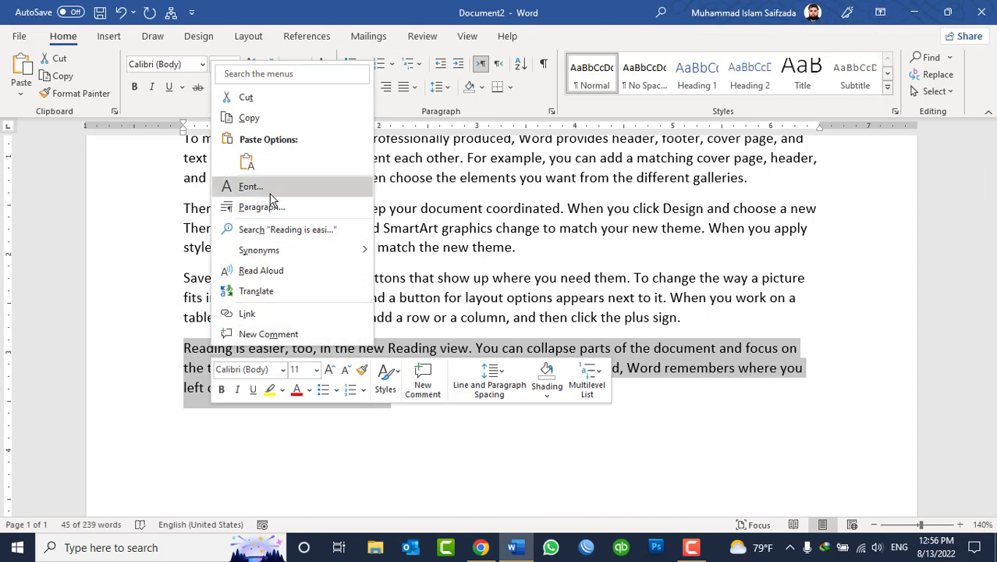
pyautogui.press('Escape')
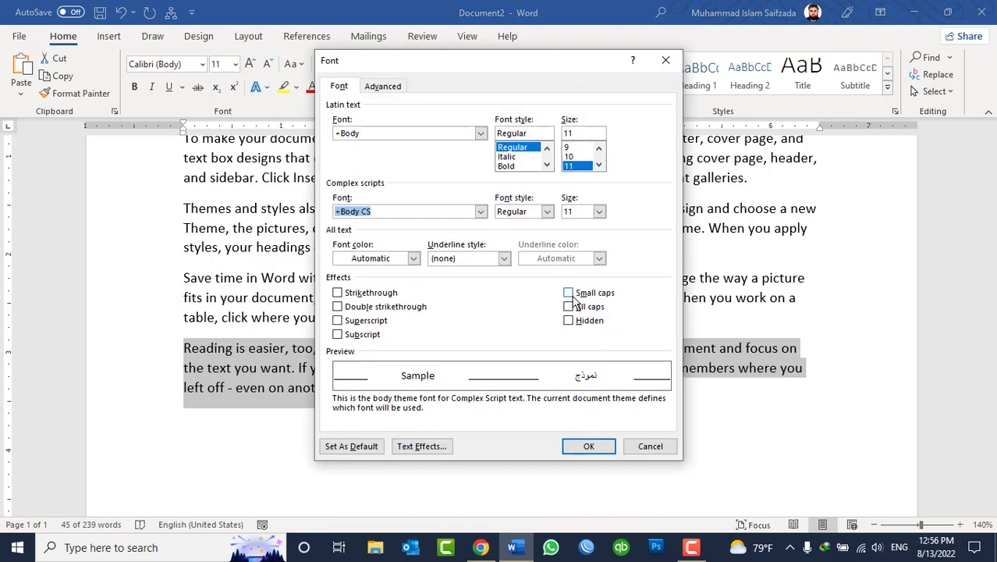
pyautogui.click(580, 320)
pyautogui.click(583, 446)
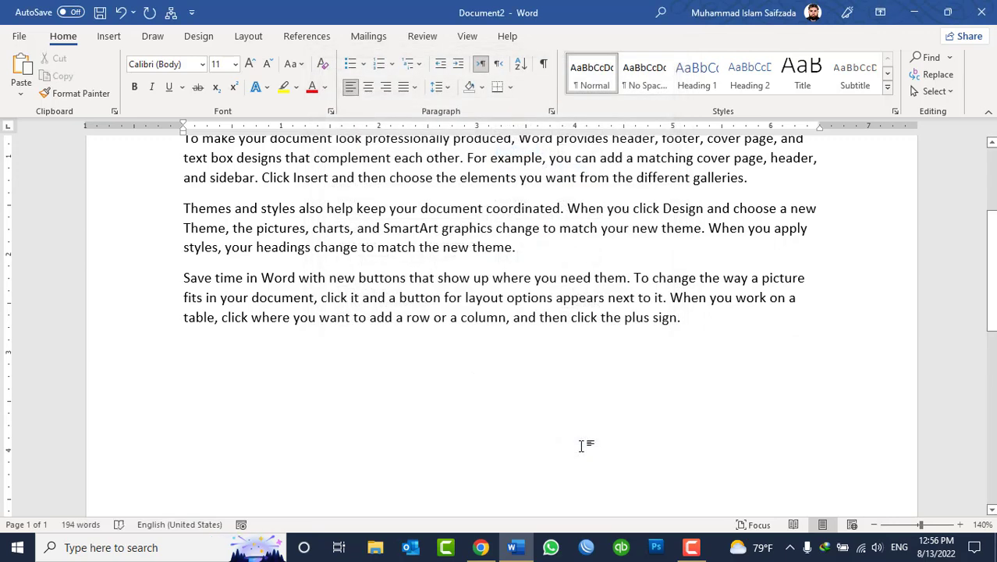
# - Start a save with Ctrl+S, then dismiss the prompt without saving
pyautogui.hotkey('ctrl', 's')
pyautogui.click(625, 352)
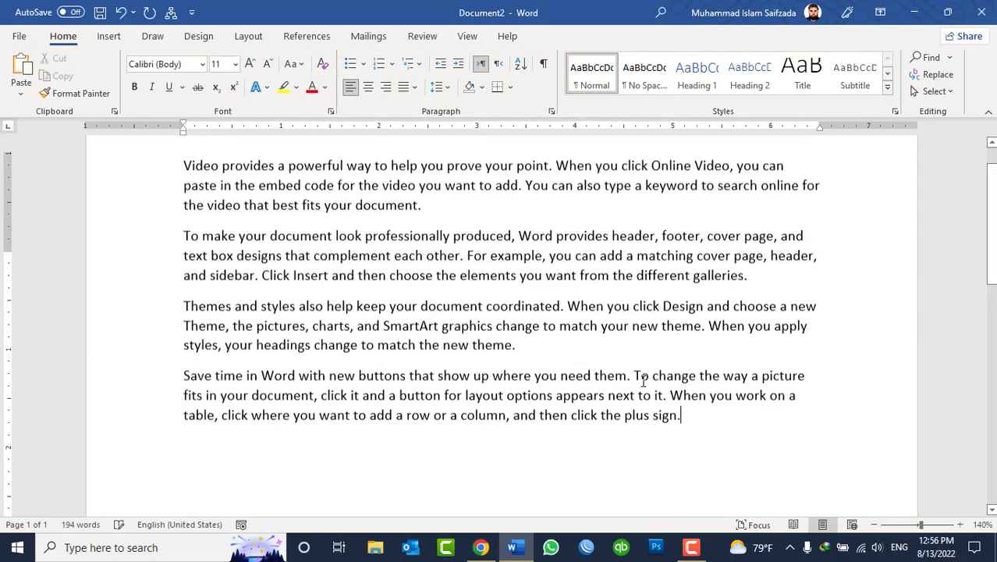
pyautogui.scroll(1, 559, 352)
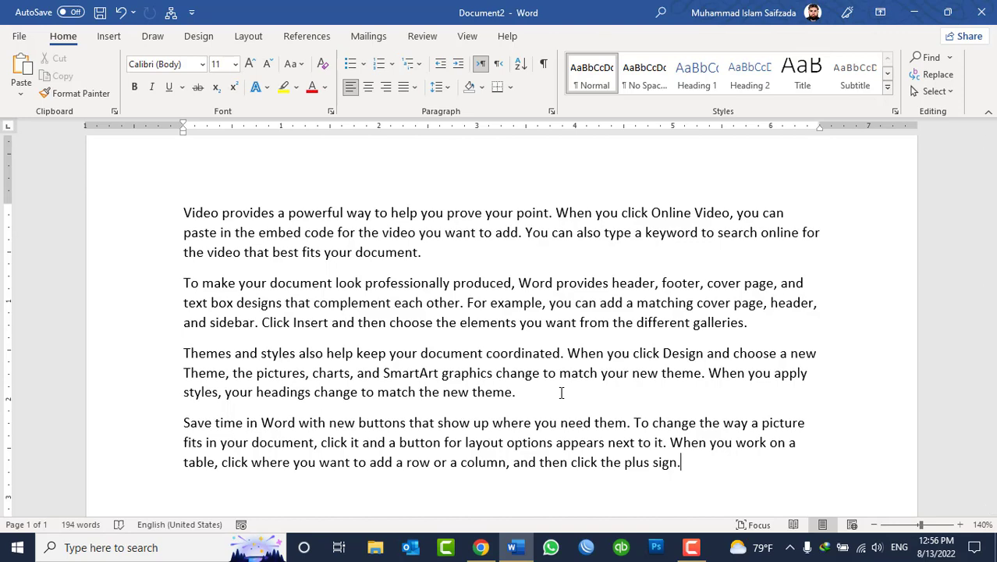
pyautogui.scroll(-1, 517, 319)
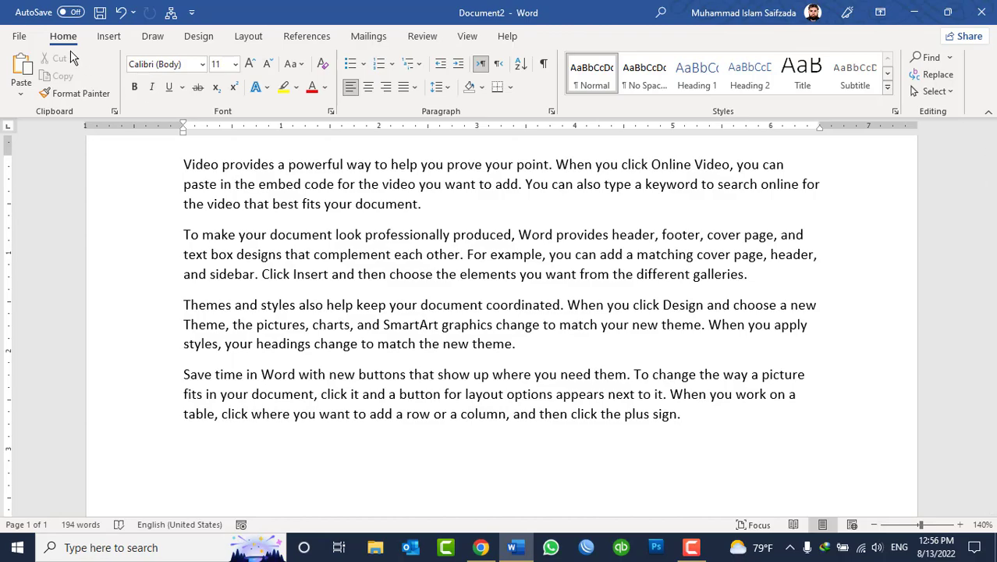
pyautogui.click(21, 36)
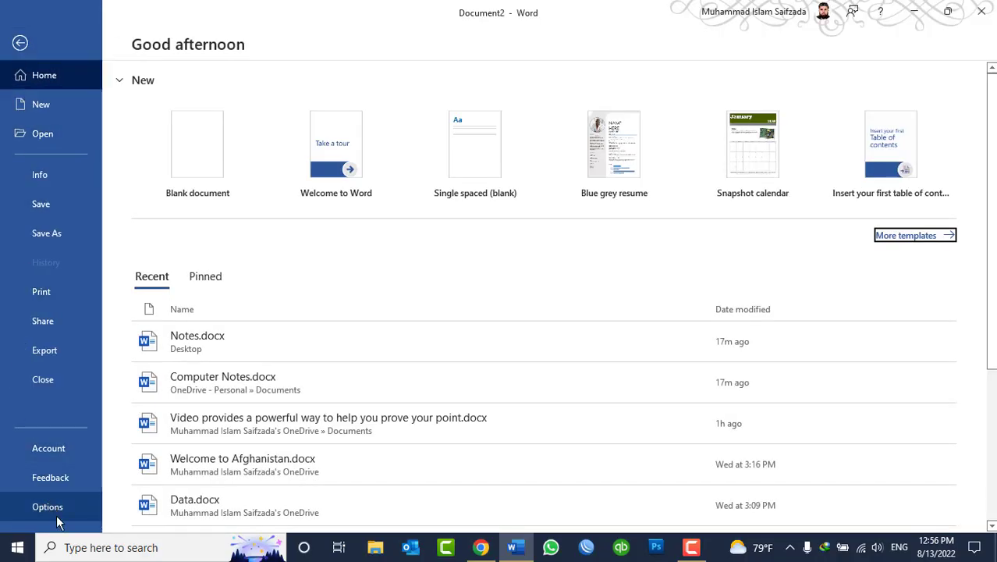
pyautogui.click(31, 509)
pyautogui.click(231, 75)
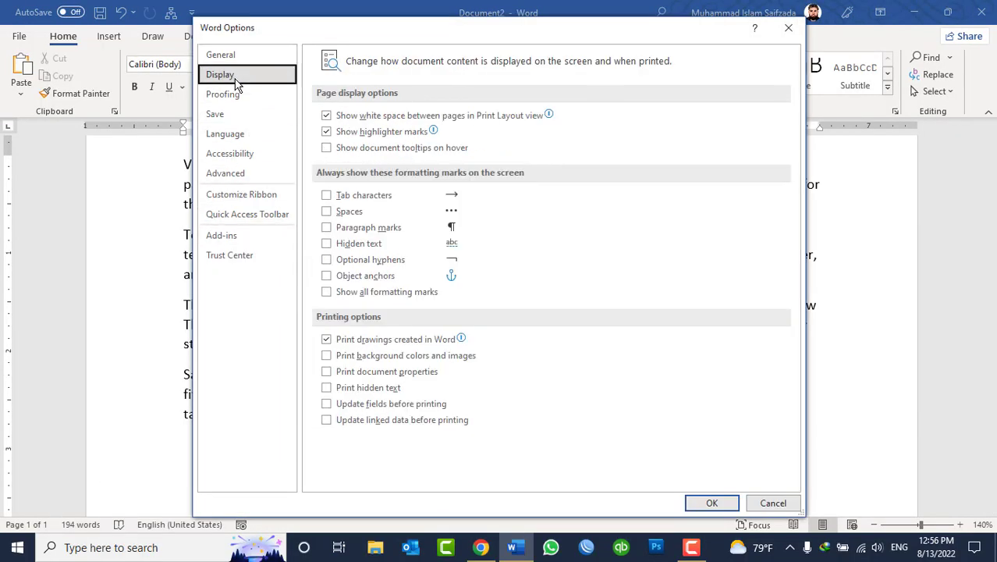
pyautogui.click(327, 244)
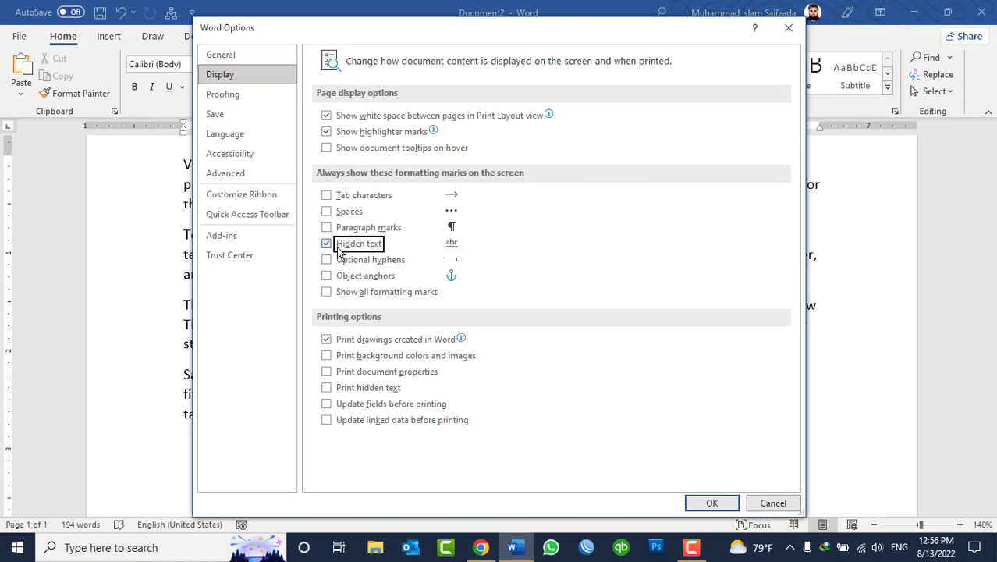
pyautogui.click(705, 503)
pyautogui.scroll(-5, 526, 433)
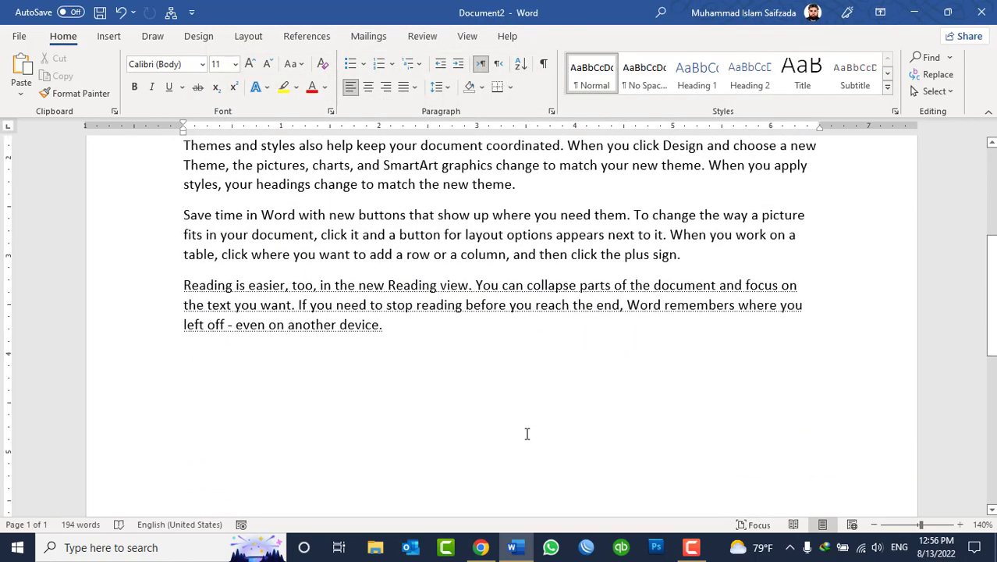
pyautogui.moveTo(388, 292); pyautogui.dragTo(218, 263)
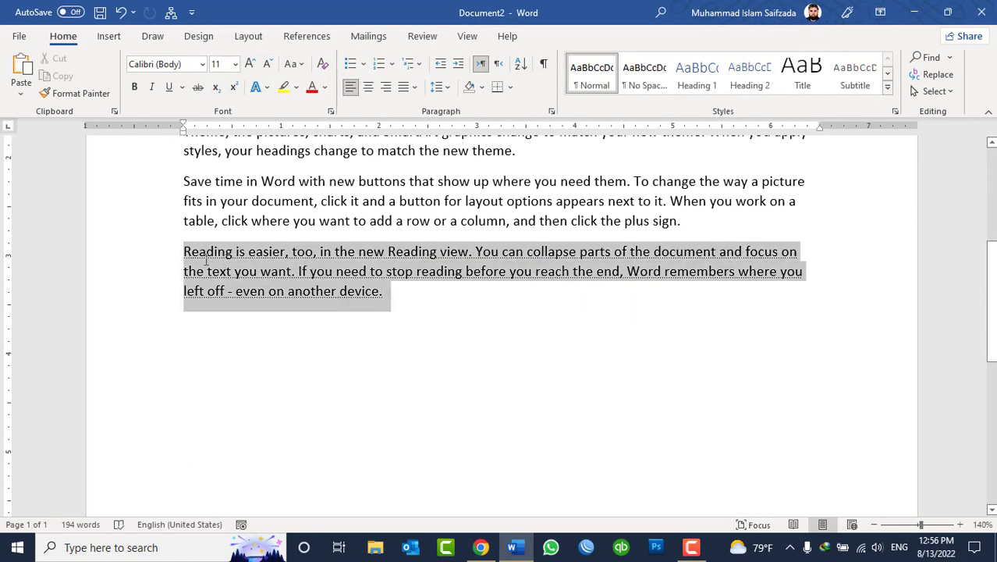
pyautogui.click(486, 305)
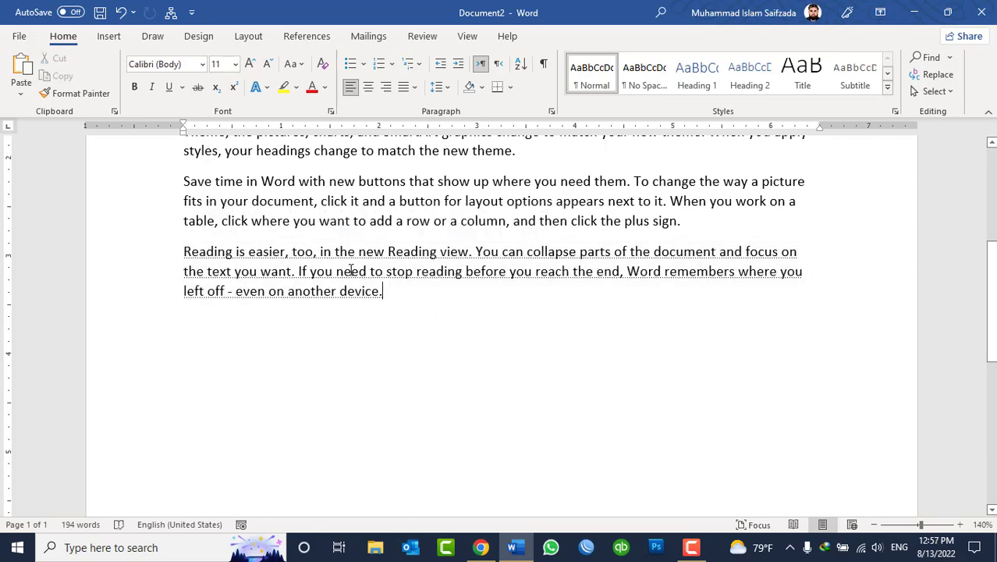
pyautogui.keyDown('ctrl'); pyautogui.scroll(2, 320, 252); pyautogui.keyUp('ctrl')
pyautogui.keyDown('ctrl'); pyautogui.scroll(4, 320, 253); pyautogui.keyUp('ctrl')
pyautogui.scroll(3, 383, 295)
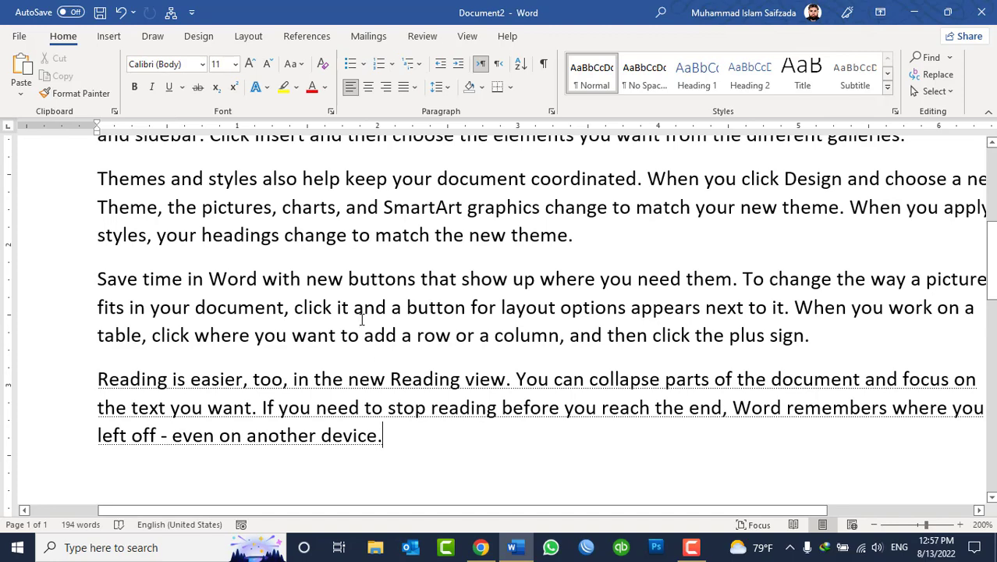
pyautogui.keyDown('ctrl'); pyautogui.scroll(-1, 360, 275); pyautogui.keyUp('ctrl')
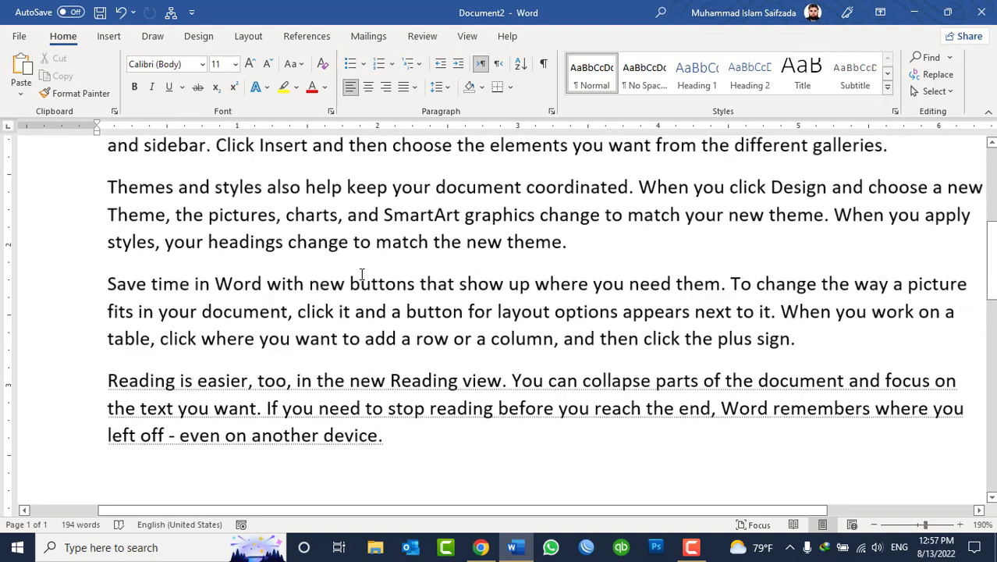
pyautogui.keyDown('ctrl'); pyautogui.scroll(-4, 361, 274); pyautogui.keyUp('ctrl')
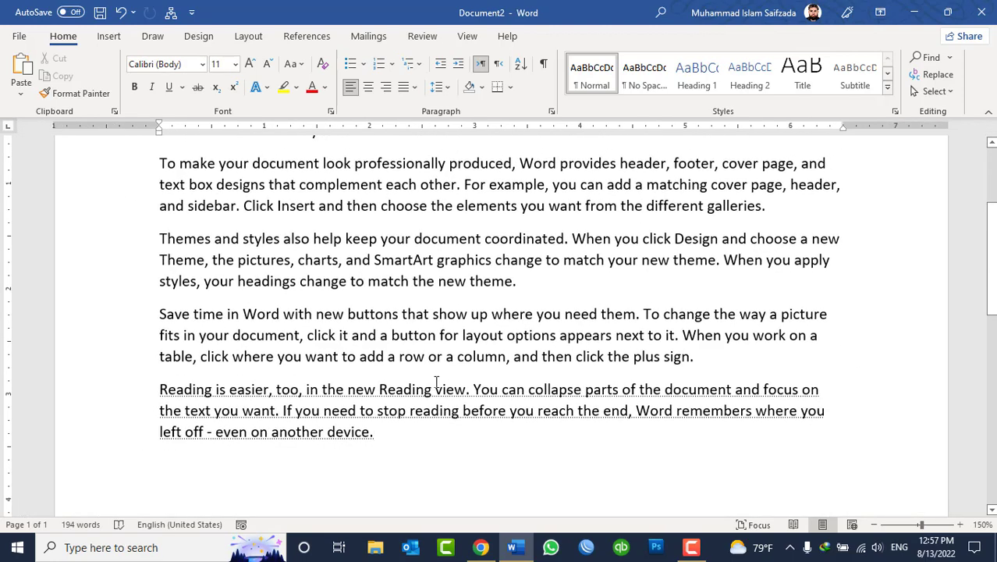
# - Clear the hidden formatting from the 'Reading is easier' paragraph in the Font dialog
pyautogui.moveTo(403, 440); pyautogui.dragTo(162, 389)
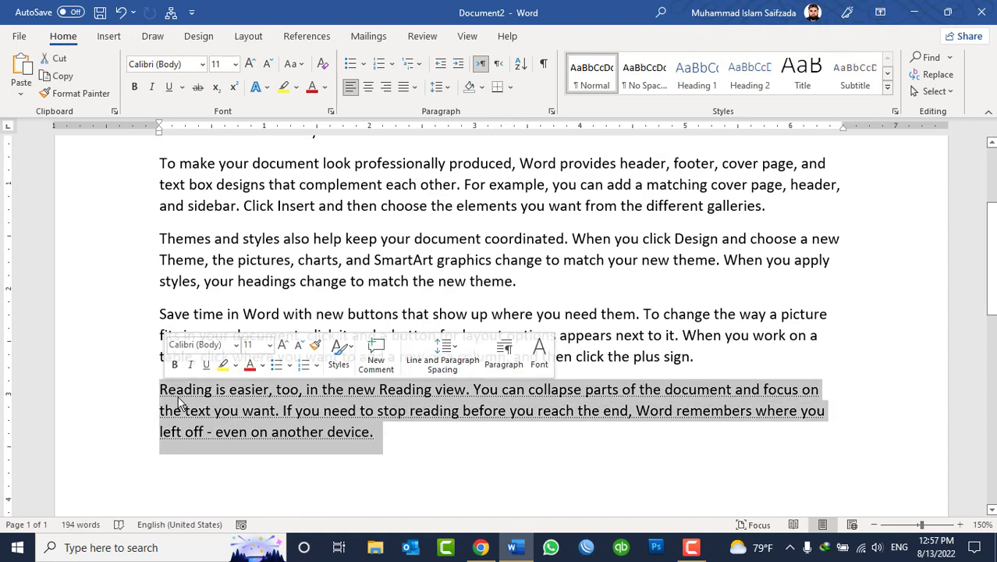
pyautogui.rightClick(182, 404)
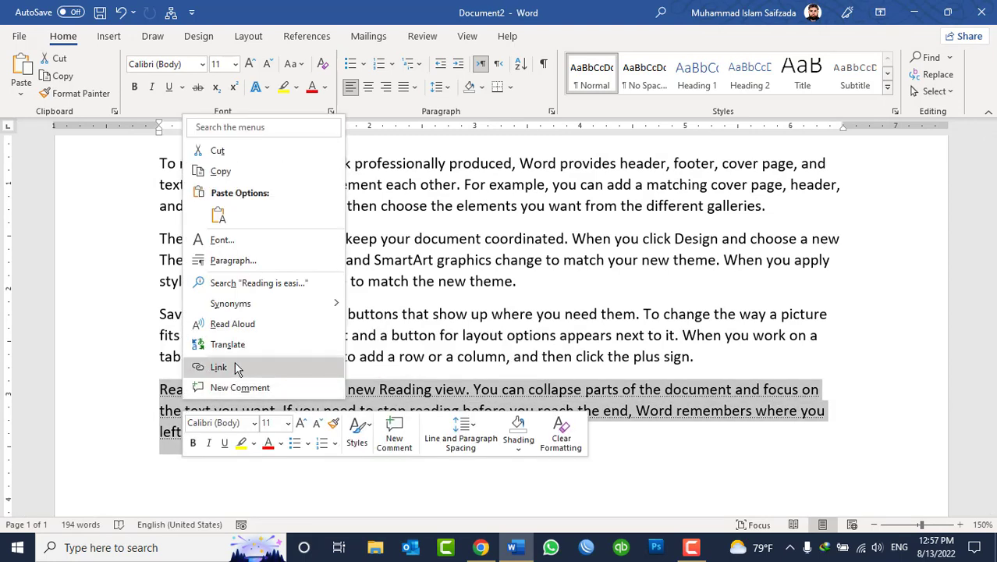
pyautogui.click(235, 239)
pyautogui.click(569, 307)
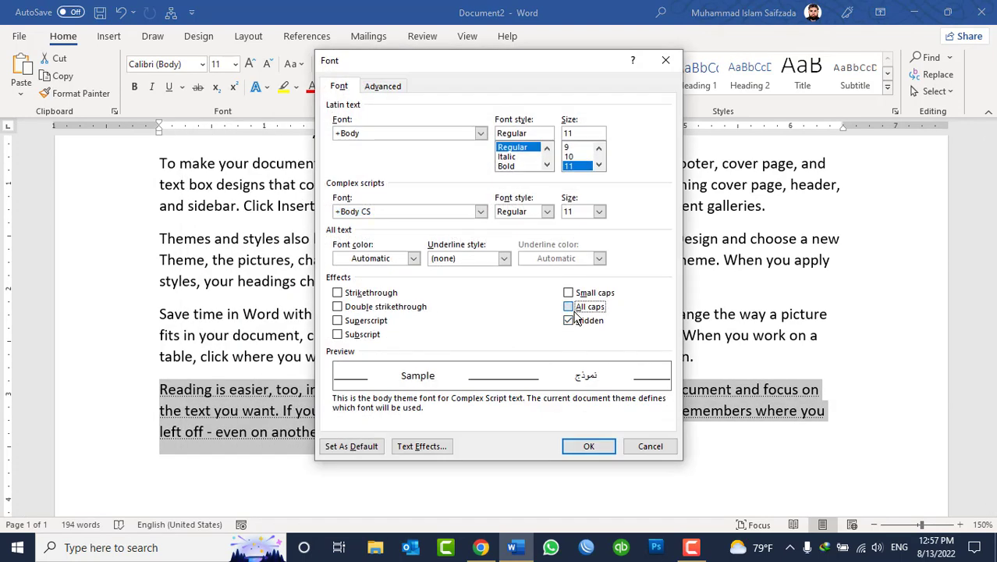
pyautogui.click(569, 307)
pyautogui.click(589, 446)
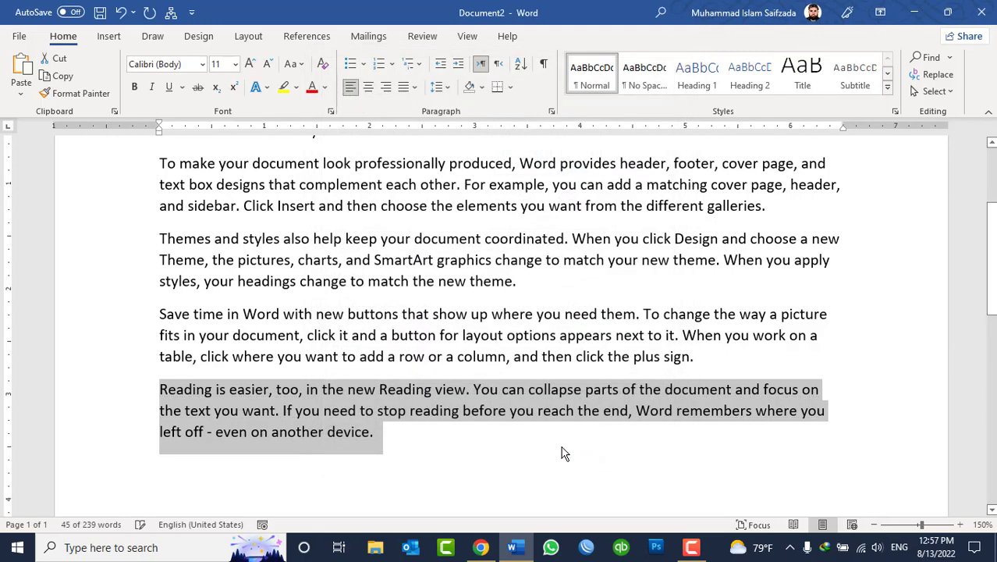
pyautogui.click(551, 446)
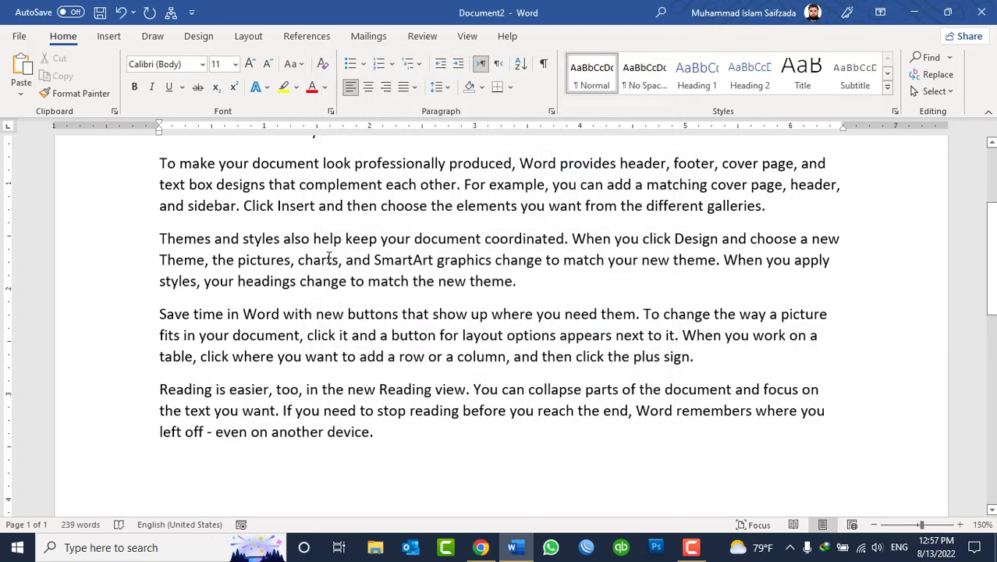
# - Review the Display options for formatting marks and close without changes
pyautogui.click(18, 36)
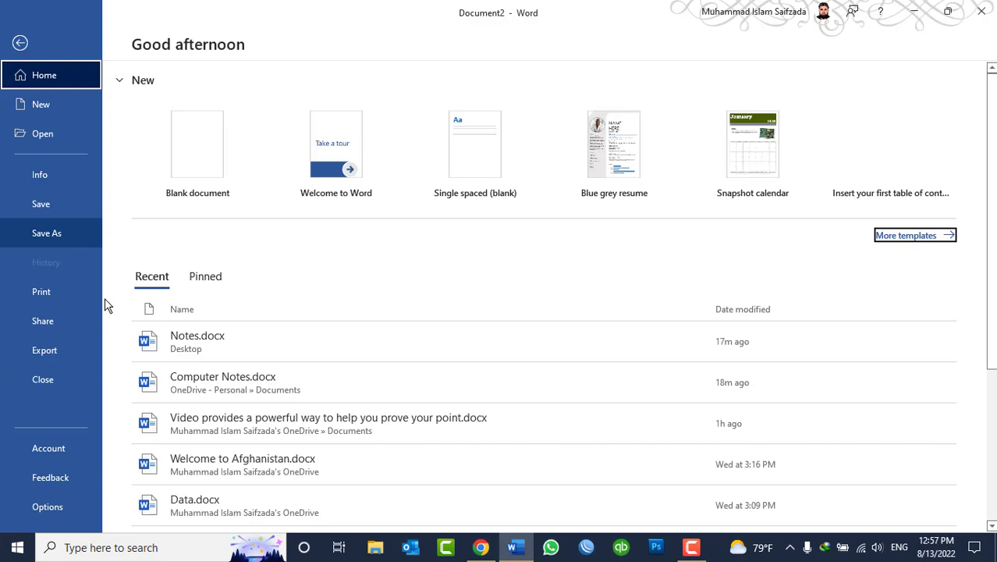
pyautogui.click(66, 503)
pyautogui.click(242, 78)
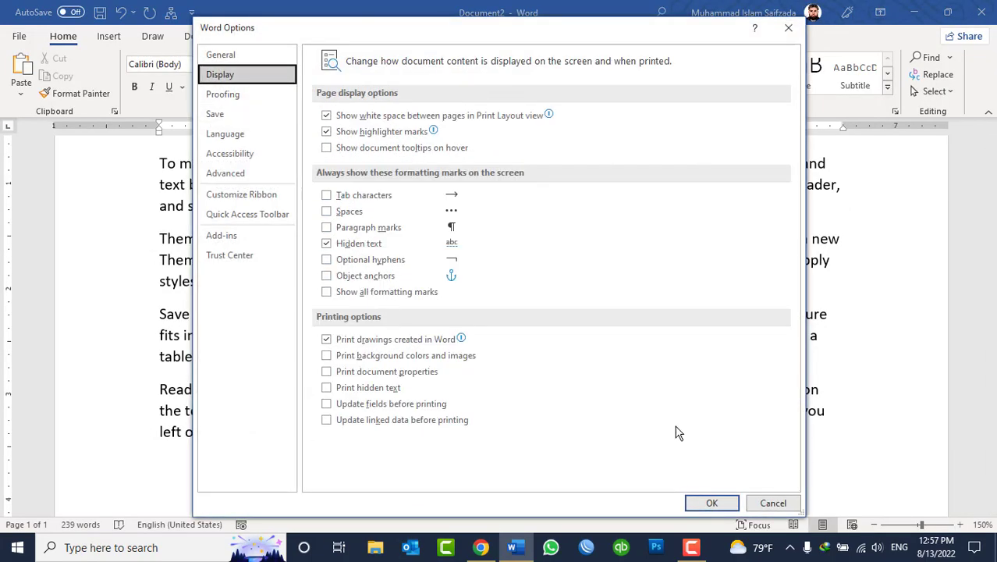
pyautogui.click(772, 503)
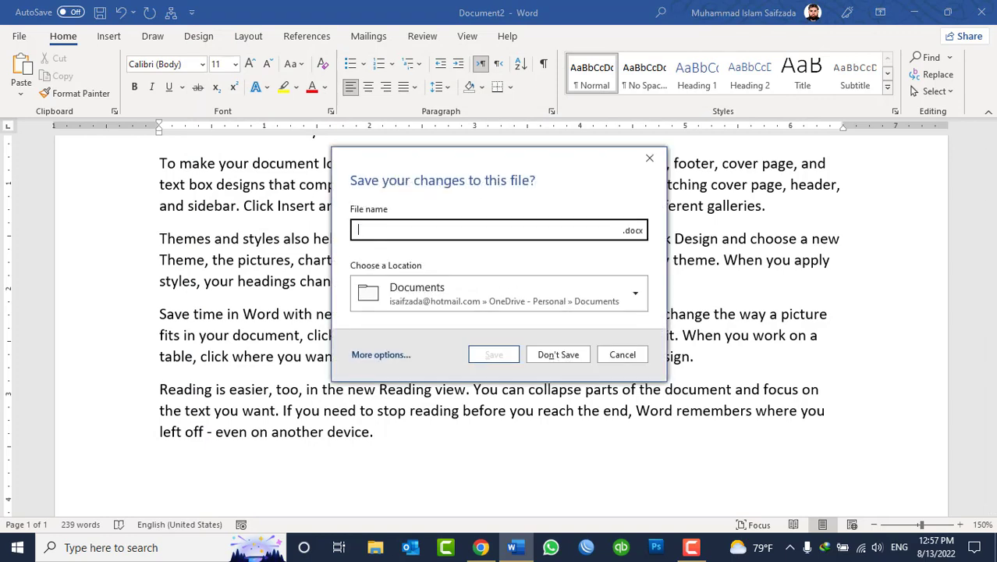
# - Dismiss the save prompt, clear the document, and type a long run of Ws then 'Afgha'
pyautogui.press('Escape')
pyautogui.hotkey('ctrl', 'a')
pyautogui.press('Delete')
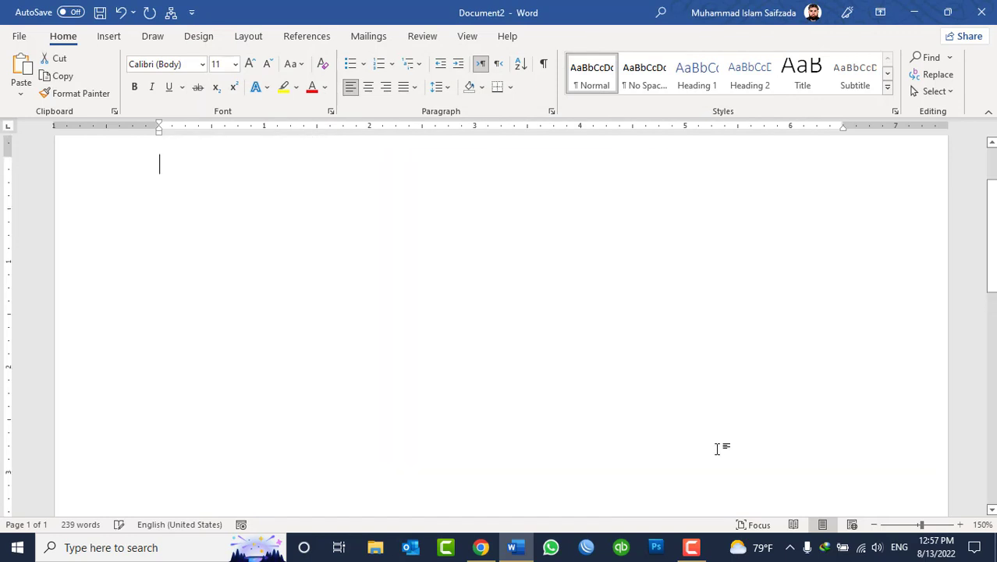
pyautogui.write('W')
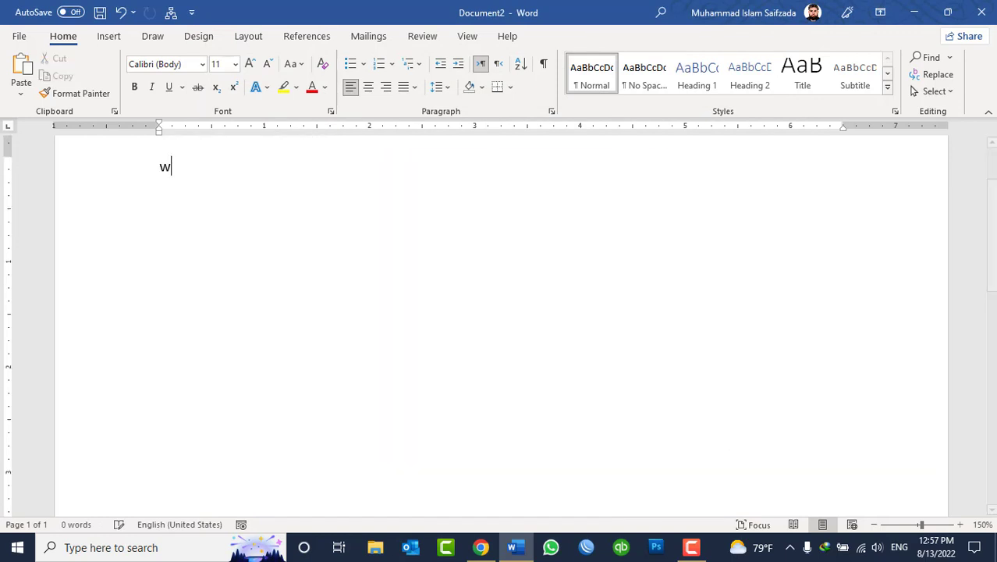
pyautogui.write('wwww')
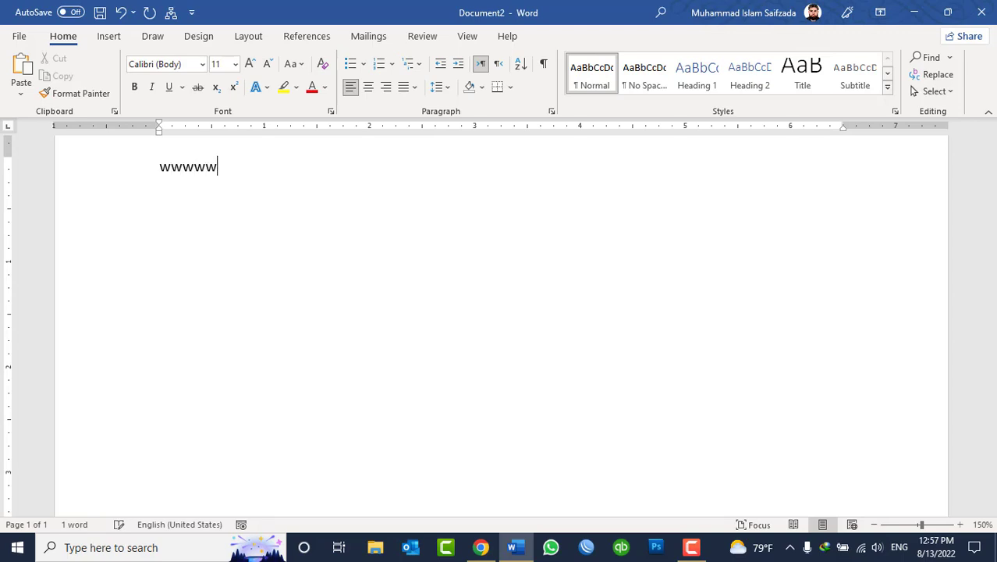
pyautogui.write('wwwwwwwwwwwwwwwwwwwwwwwwwwwwwwwwwwwwwww')
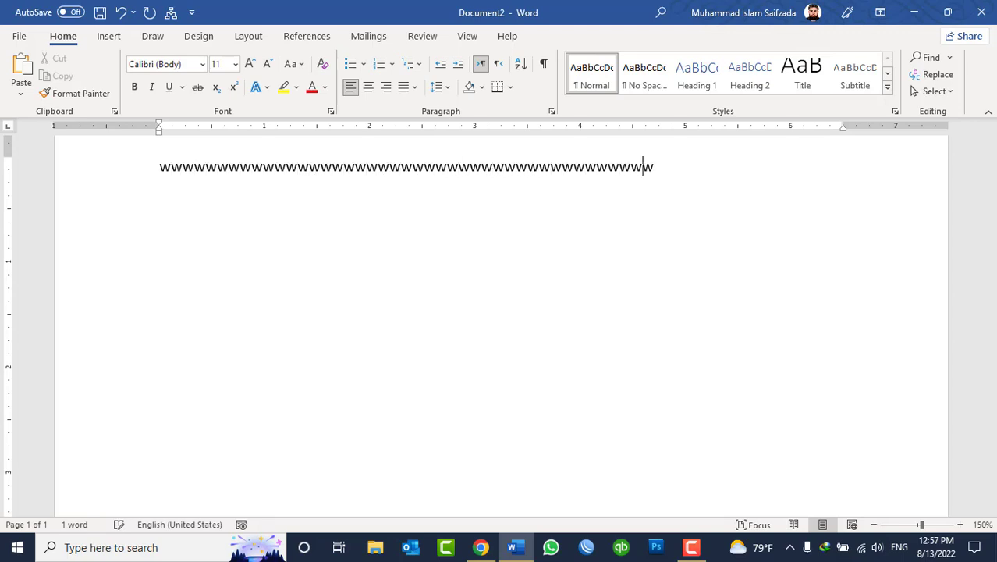
pyautogui.write('wwwwwwwwwwwwwww')
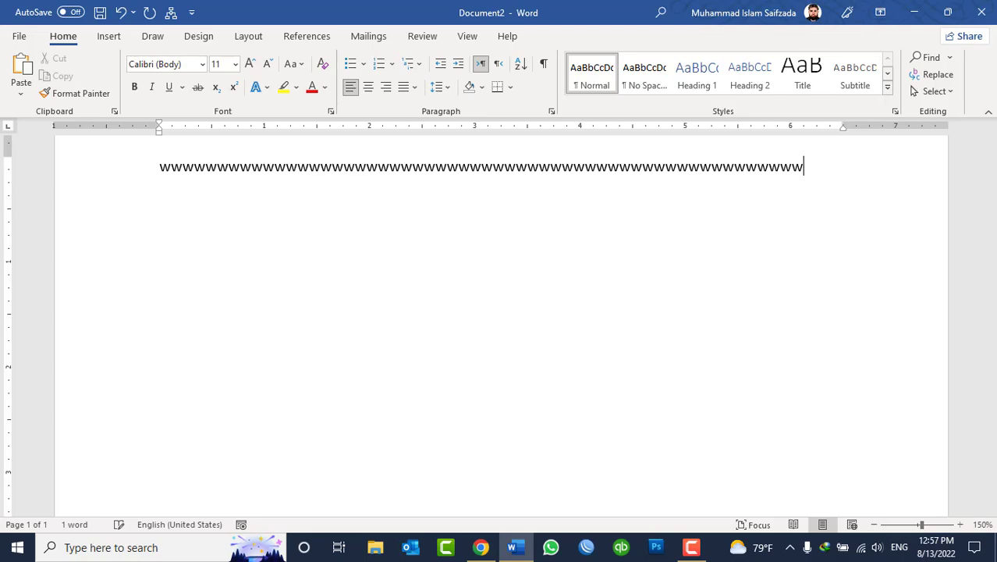
pyautogui.write(' Afghanistan')
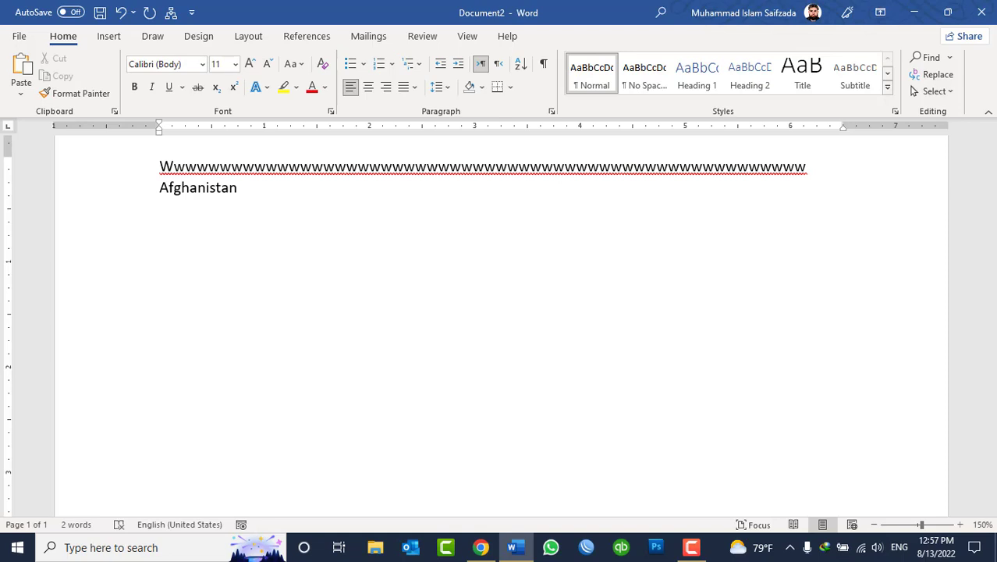
# - Turn on automatic hyphenation so Afghanistan splits as Af-ghanistan, then start a new blank document
pyautogui.click(250, 41)
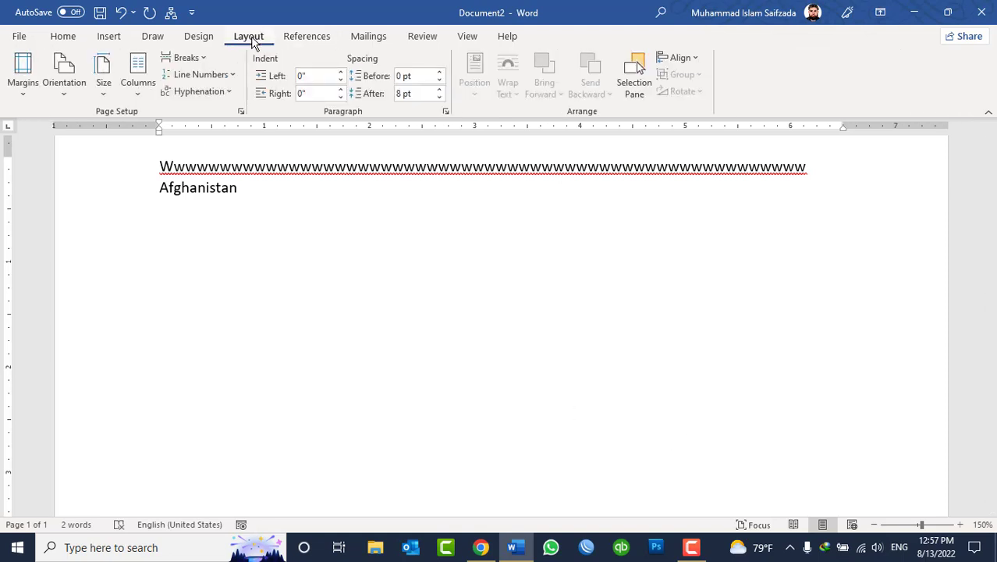
pyautogui.click(209, 92)
pyautogui.click(219, 132)
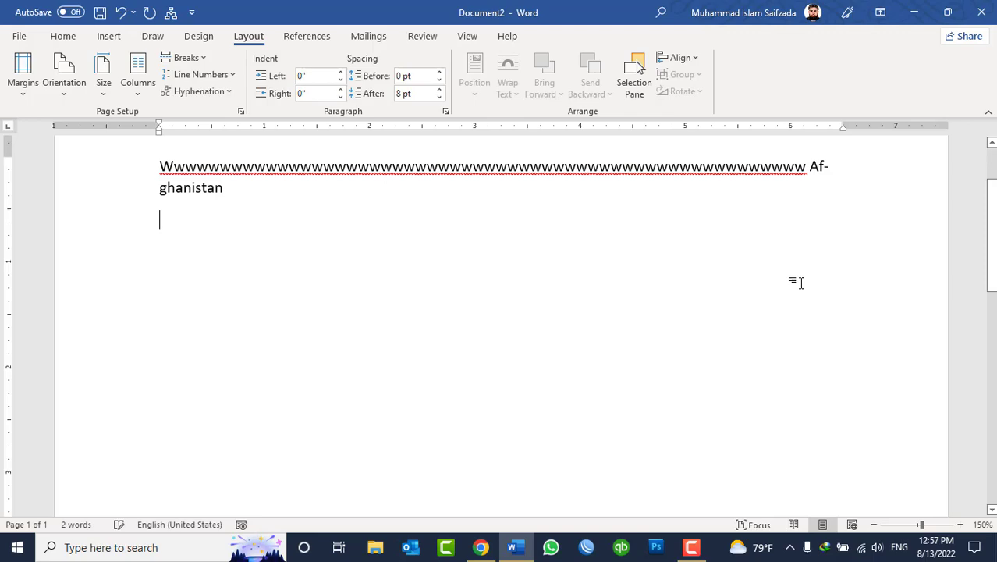
pyautogui.hotkey('ctrl', 'a')
pyautogui.hotkey('ctrl', 'n')
# - Generate five sample paragraphs with =rand()
pyautogui.write('=')
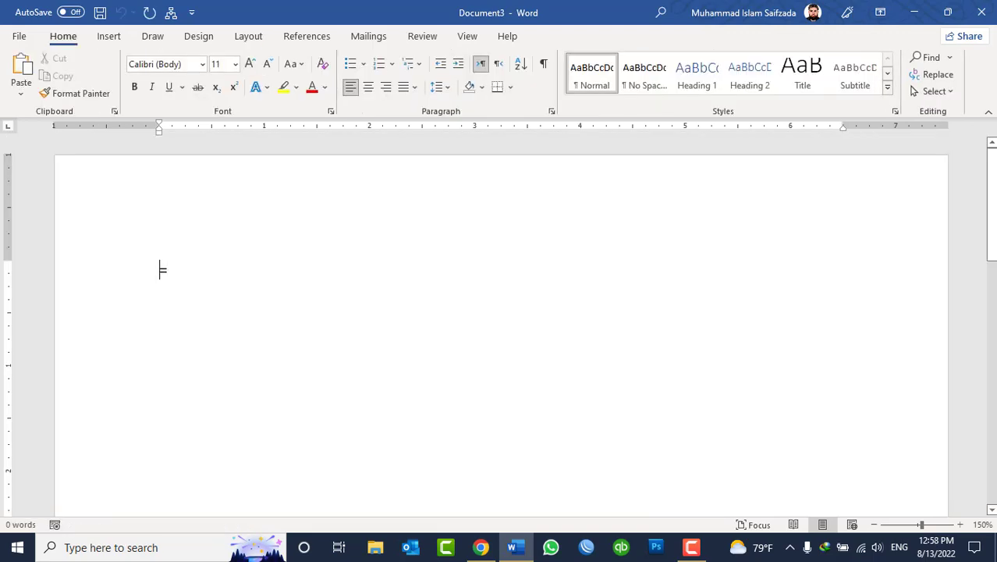
pyautogui.write('rand()')
pyautogui.press('Return')
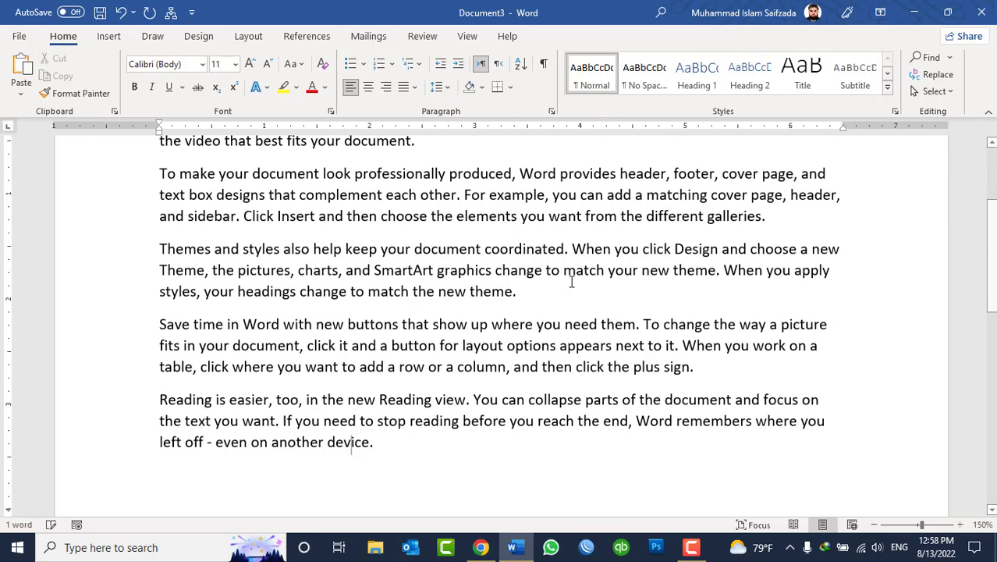
pyautogui.scroll(2, 571, 282)
pyautogui.keyDown('ctrl'); pyautogui.scroll(-3, 684, 319); pyautogui.keyUp('ctrl')
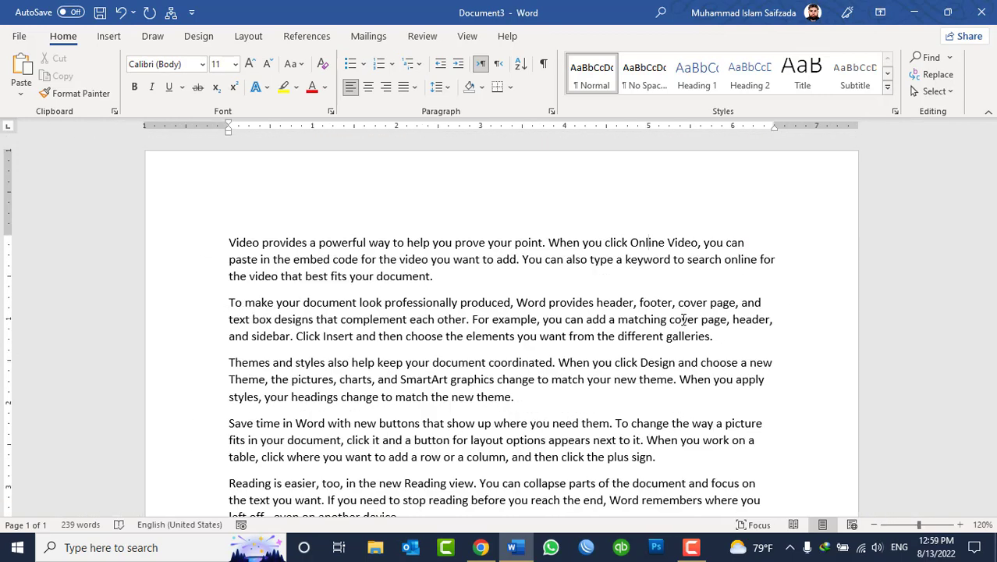
# - Insert an optional hyphen inside the word Online
pyautogui.click(652, 243)
pyautogui.write('-')
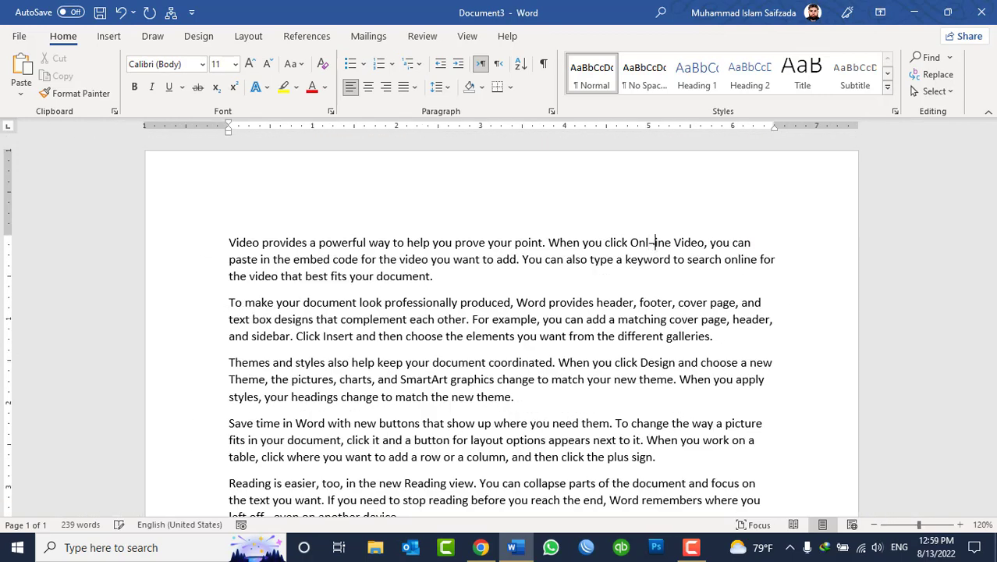
pyautogui.keyDown('ctrl'); pyautogui.scroll(2, 681, 230); pyautogui.keyUp('ctrl')
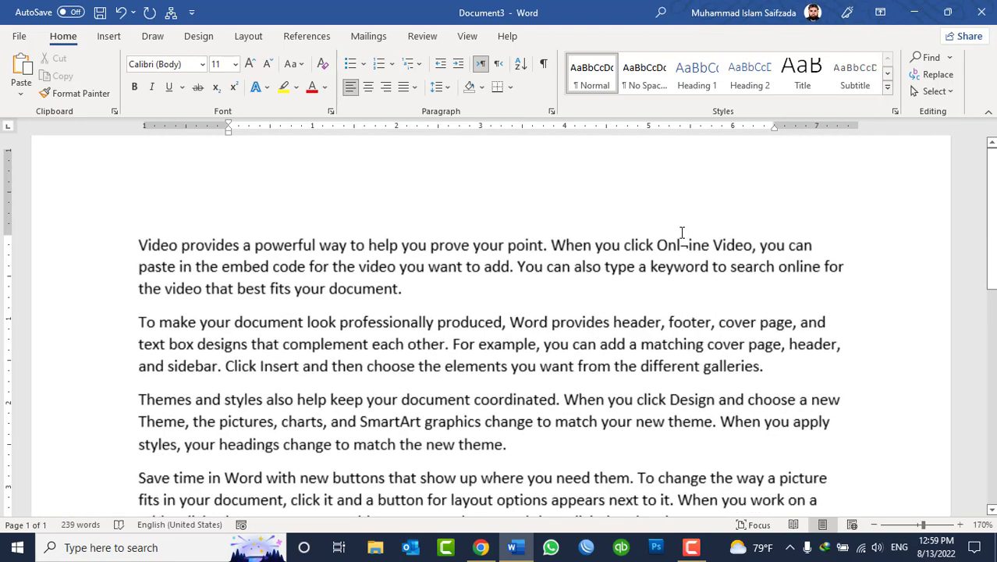
pyautogui.keyDown('ctrl'); pyautogui.scroll(4, 718, 246); pyautogui.keyUp('ctrl')
pyautogui.keyDown('ctrl'); pyautogui.scroll(4, 749, 260); pyautogui.keyUp('ctrl')
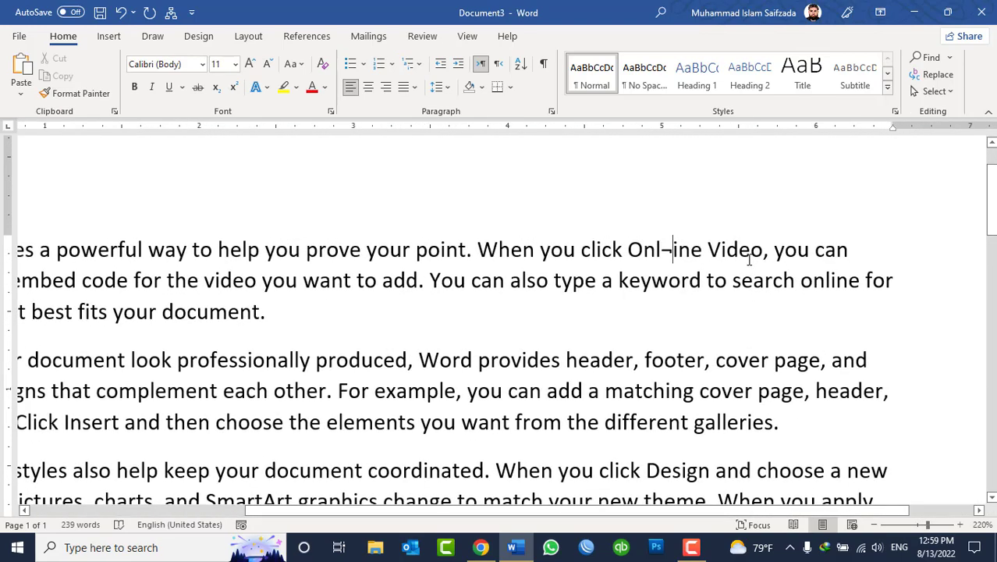
pyautogui.click(18, 35)
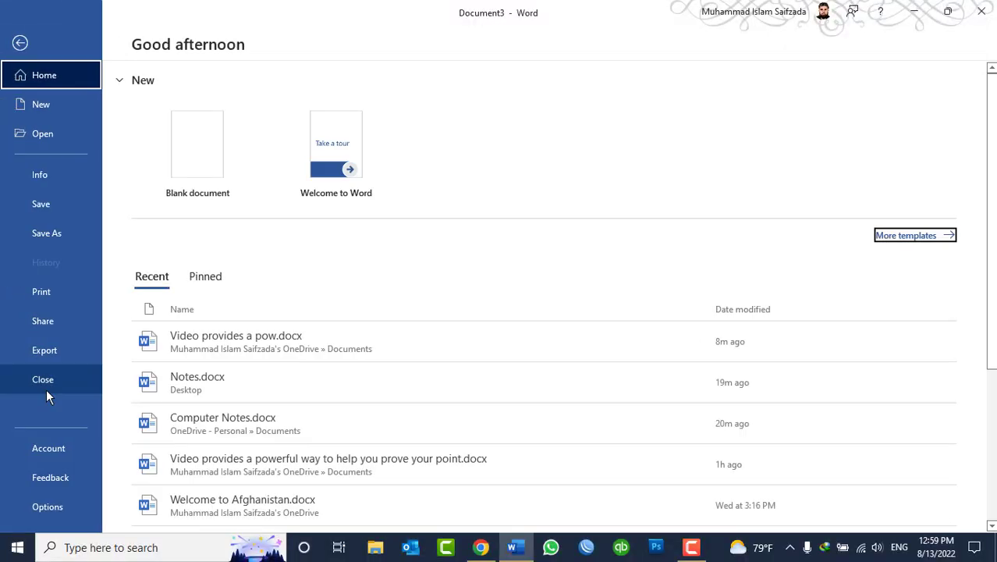
pyautogui.click(42, 505)
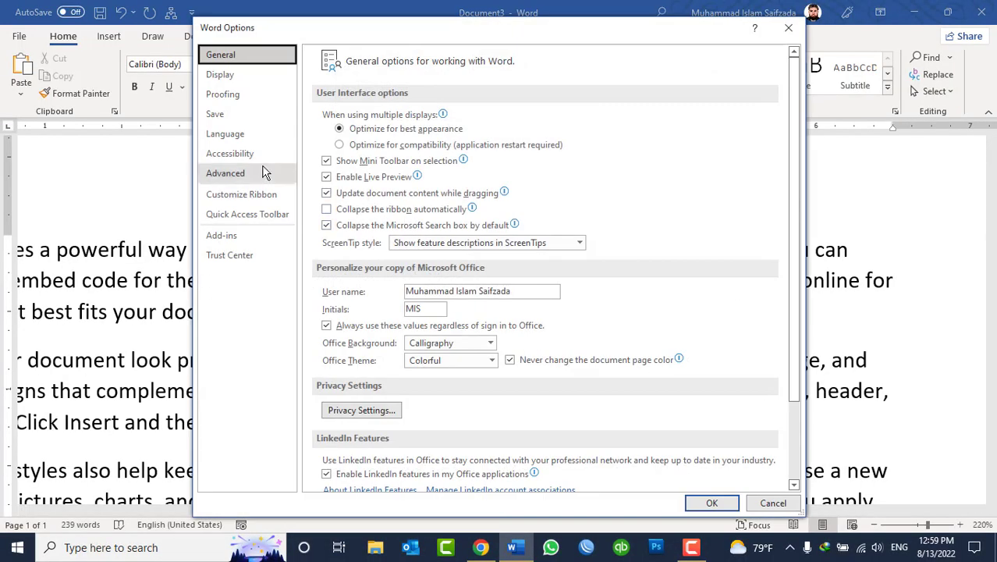
pyautogui.click(220, 74)
pyautogui.click(357, 260)
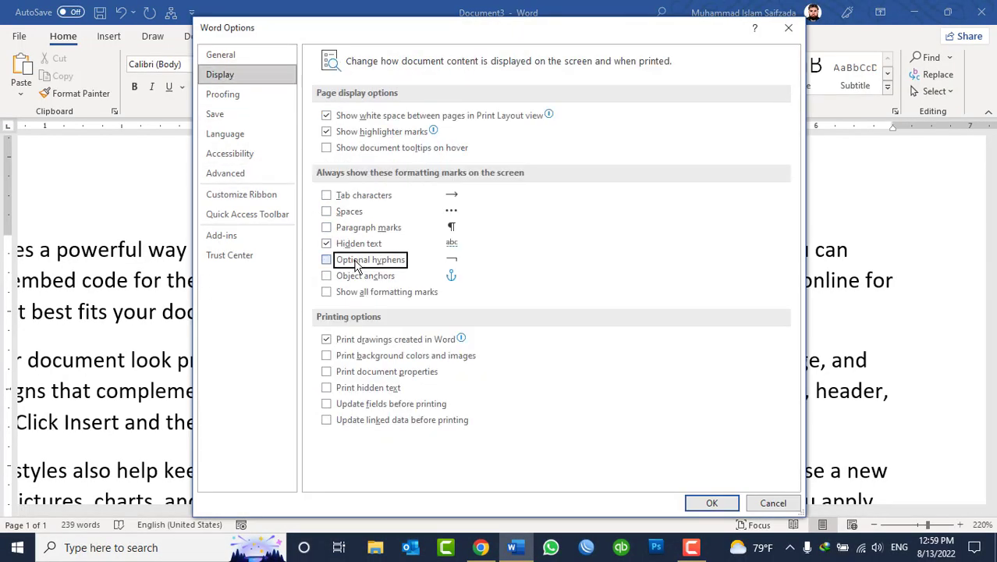
pyautogui.click(726, 502)
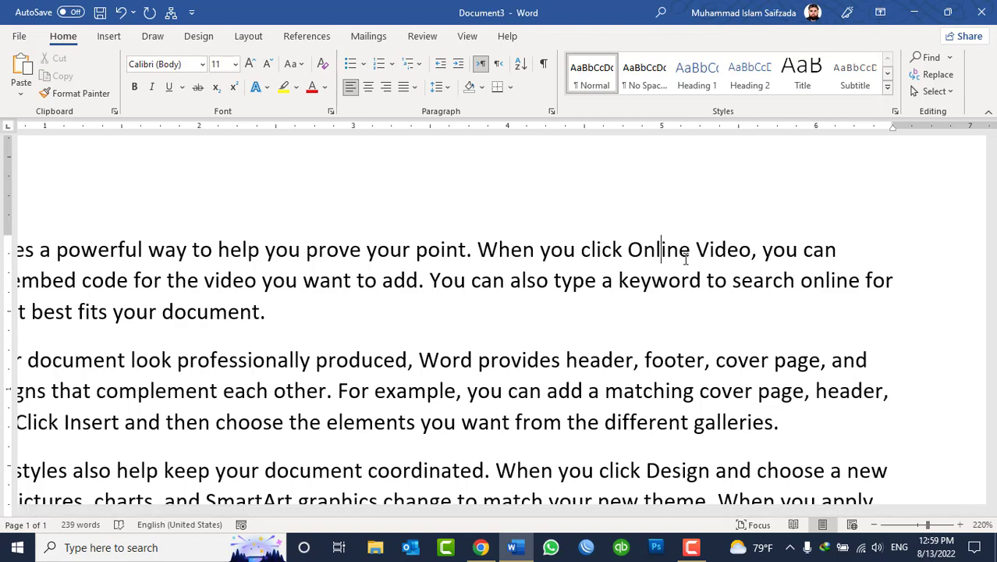
pyautogui.scroll(-5, 686, 259)
pyautogui.scroll(-2, 634, 261)
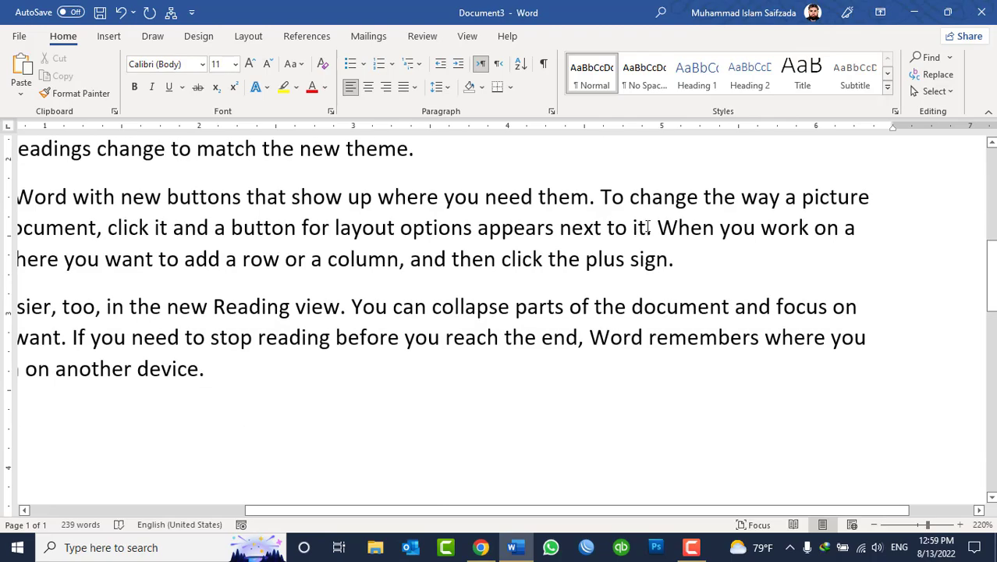
pyautogui.keyDown('ctrl'); pyautogui.scroll(-5, 633, 258); pyautogui.keyUp('ctrl')
pyautogui.keyDown('ctrl'); pyautogui.scroll(-5, 635, 229); pyautogui.keyUp('ctrl')
pyautogui.scroll(5, 634, 229)
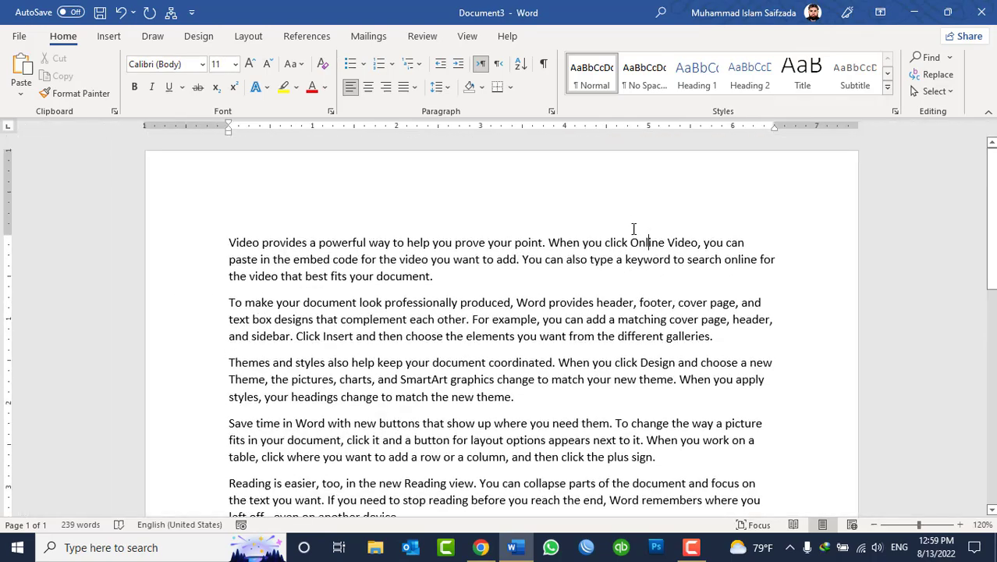
pyautogui.click(20, 37)
pyautogui.click(47, 507)
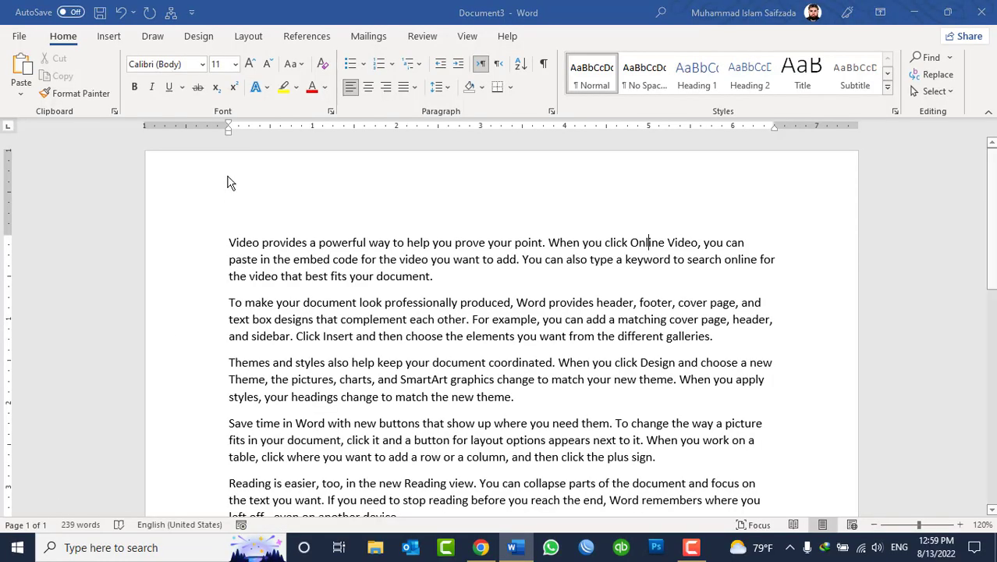
pyautogui.click(221, 74)
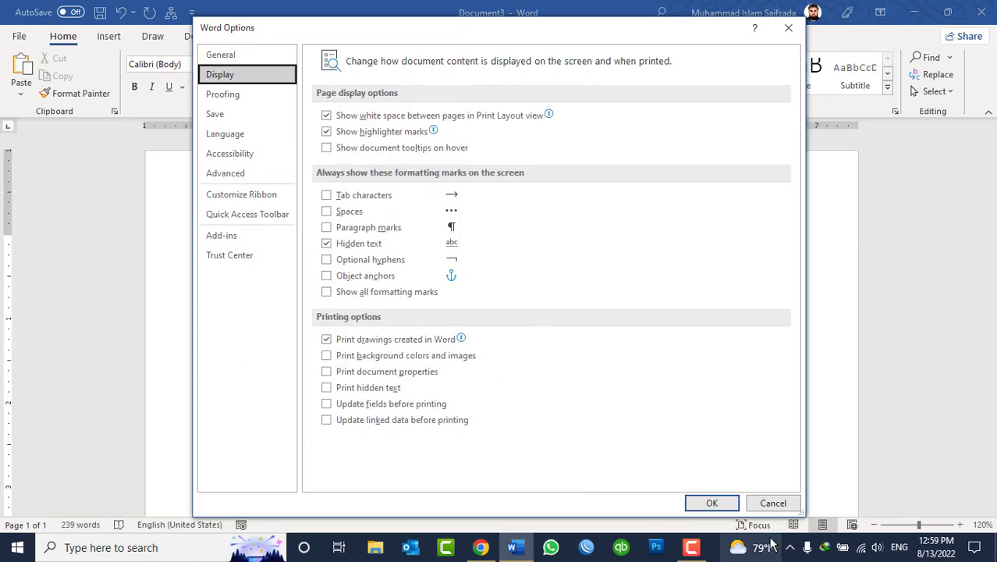
pyautogui.click(773, 503)
# - Delete all the text and draw a Bevel shape, nudging it slightly down and right
pyautogui.hotkey('ctrl', 'a')
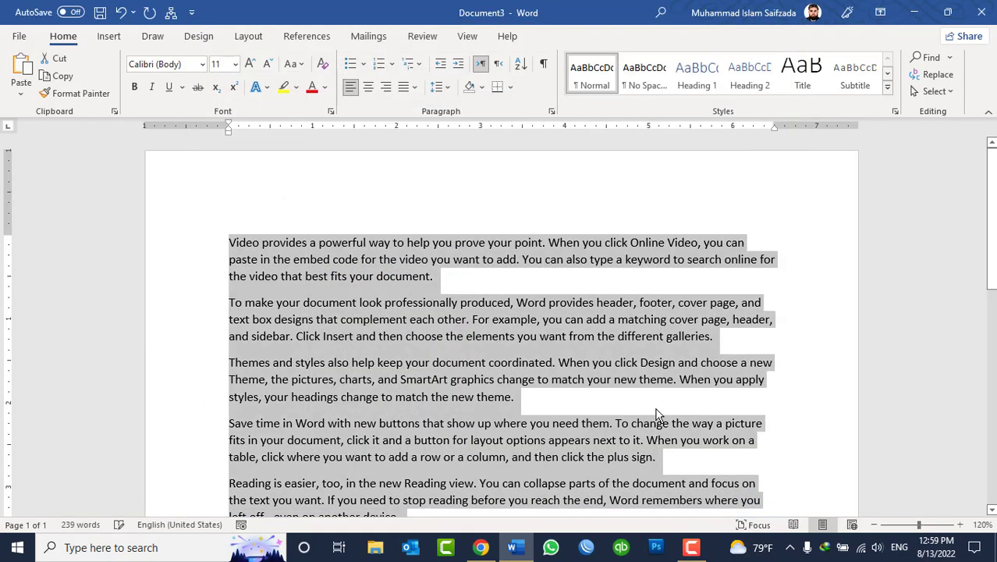
pyautogui.press('Delete')
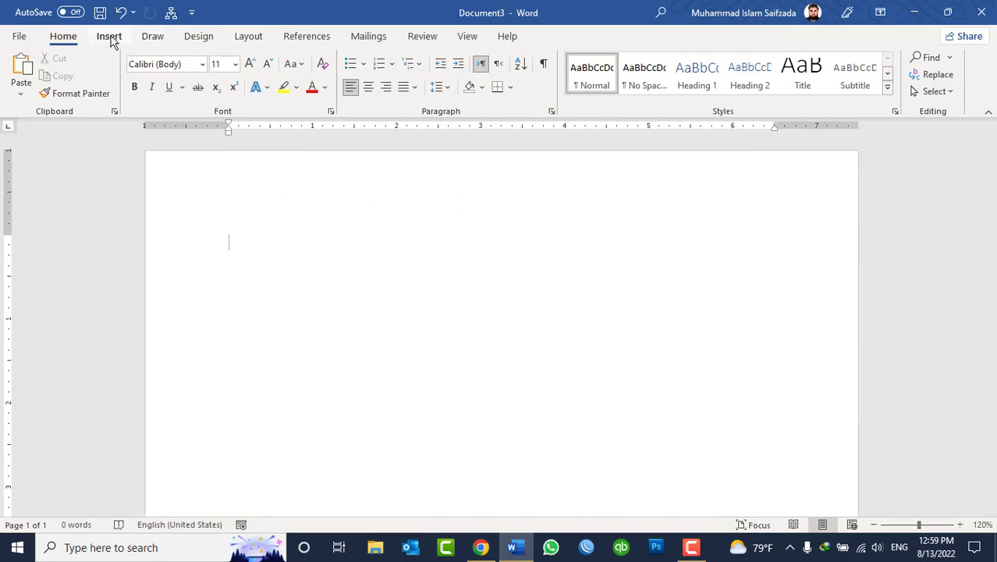
pyautogui.click(109, 37)
pyautogui.click(195, 59)
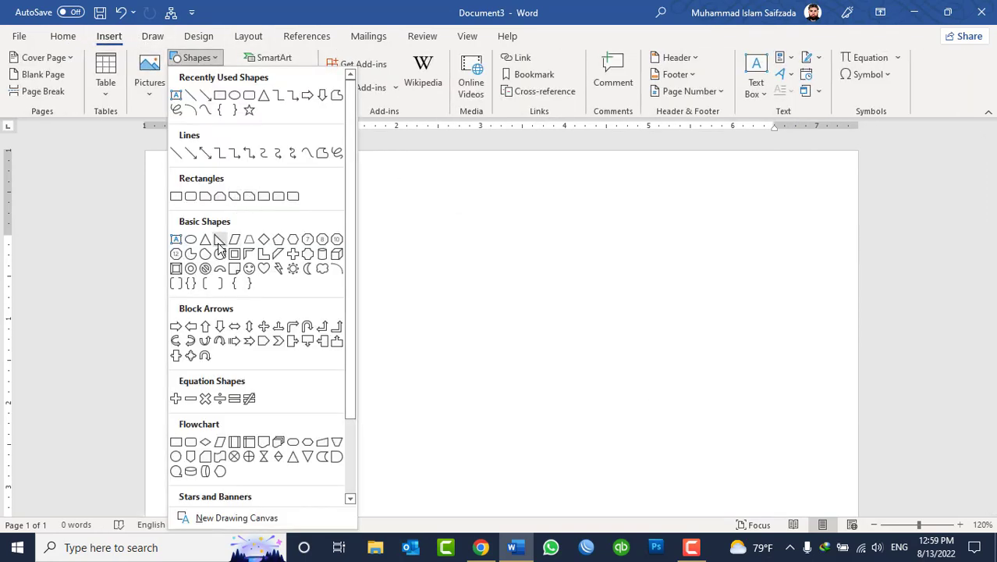
pyautogui.click(205, 269)
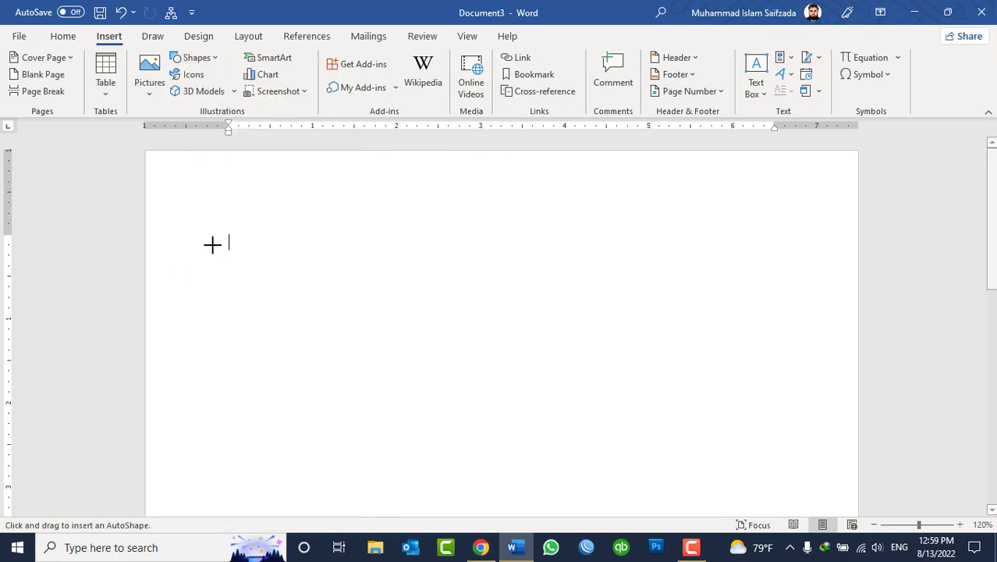
pyautogui.moveTo(477, 203); pyautogui.dragTo(629, 396)
pyautogui.click(733, 360)
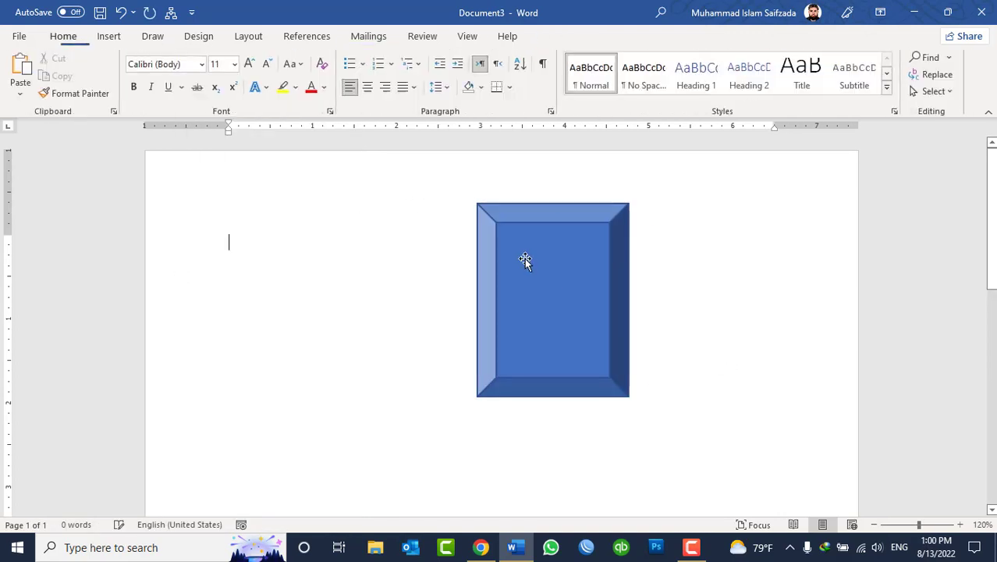
pyautogui.moveTo(526, 261)
pyautogui.mouseDown()
pyautogui.moveTo(548, 329)
pyautogui.moveTo(597, 331)
pyautogui.moveTo(535, 352)
pyautogui.mouseUp()
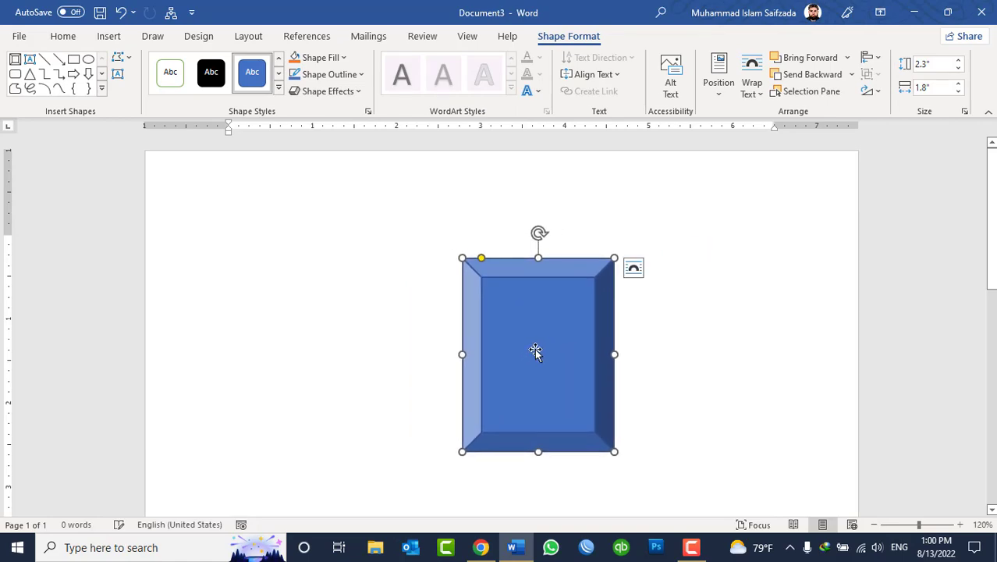
pyautogui.click(331, 310)
pyautogui.click(18, 36)
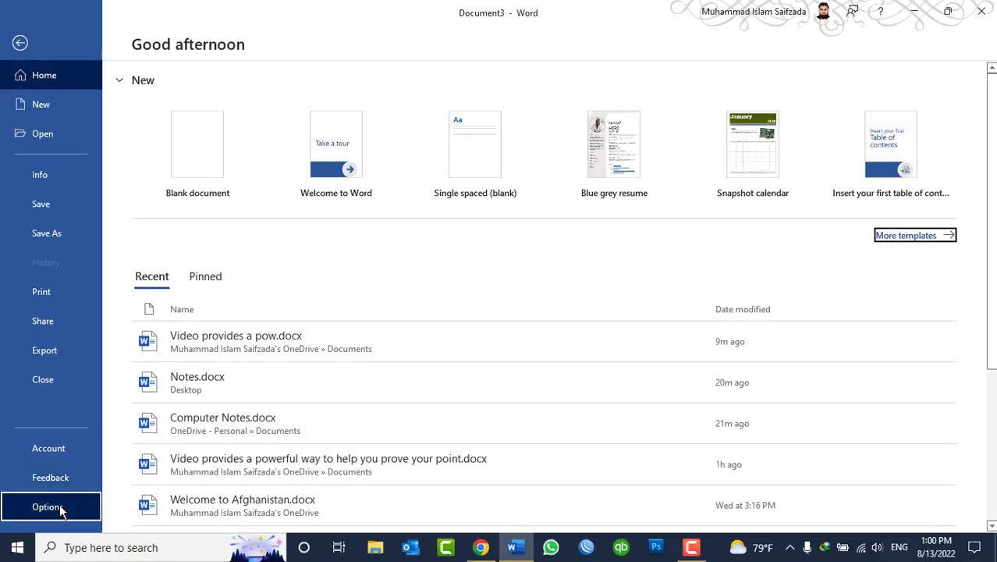
pyautogui.click(43, 507)
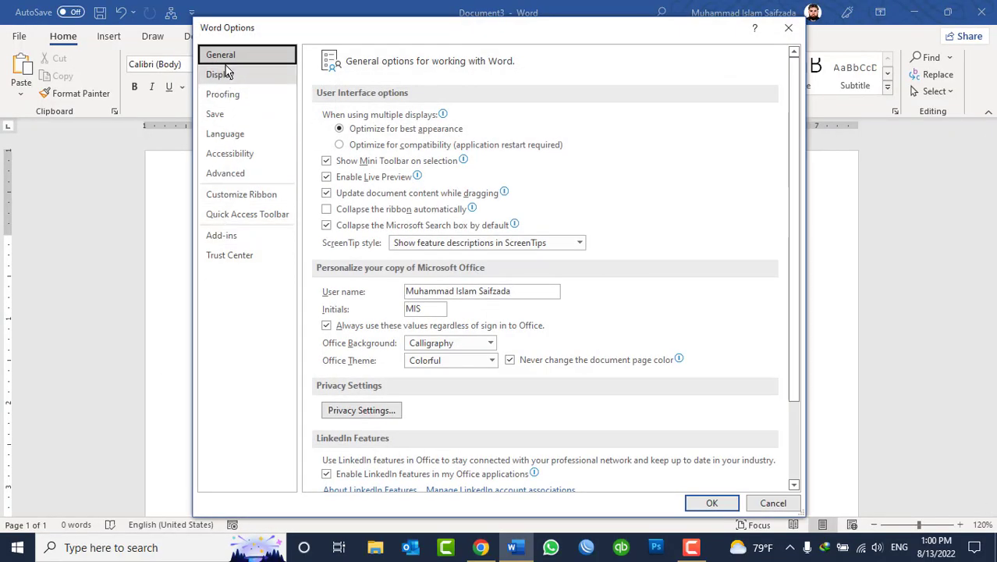
pyautogui.click(226, 74)
pyautogui.click(331, 276)
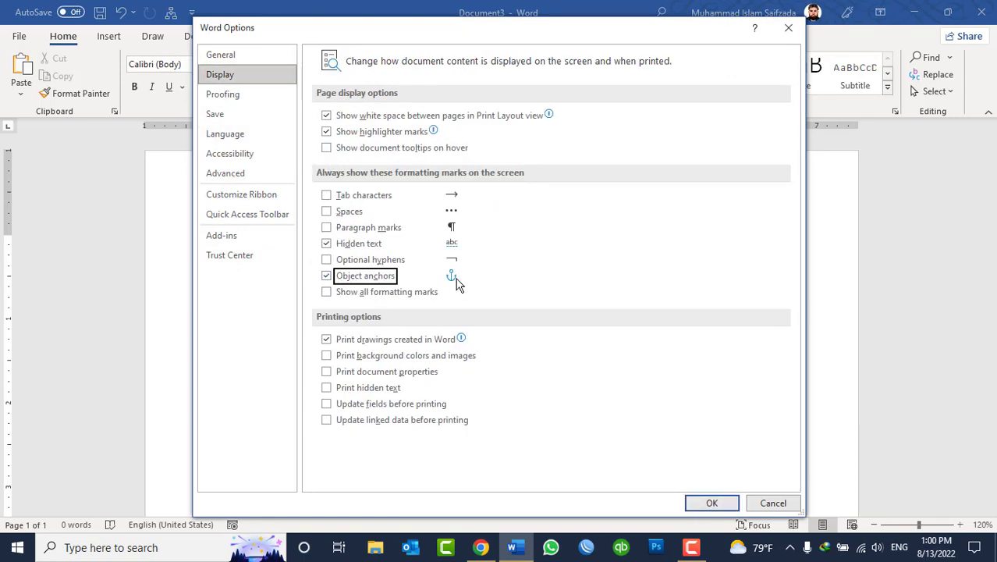
pyautogui.click(699, 503)
pyautogui.click(564, 353)
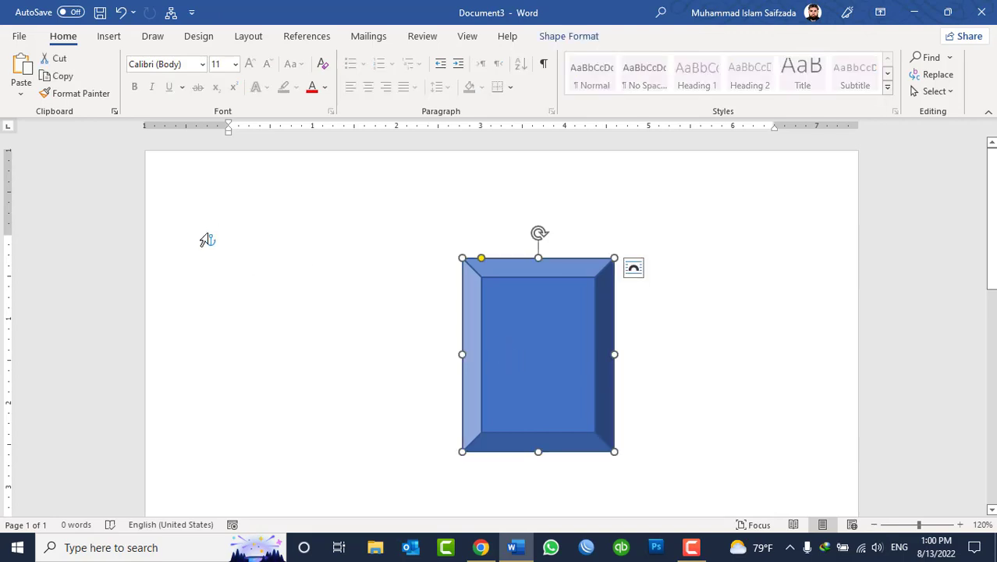
pyautogui.click(19, 36)
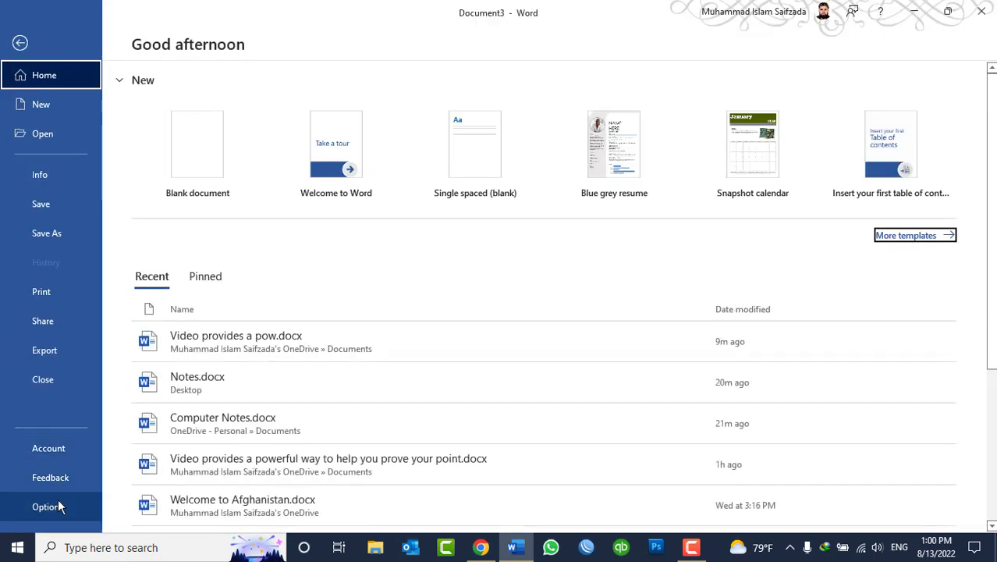
pyautogui.click(59, 505)
pyautogui.click(248, 76)
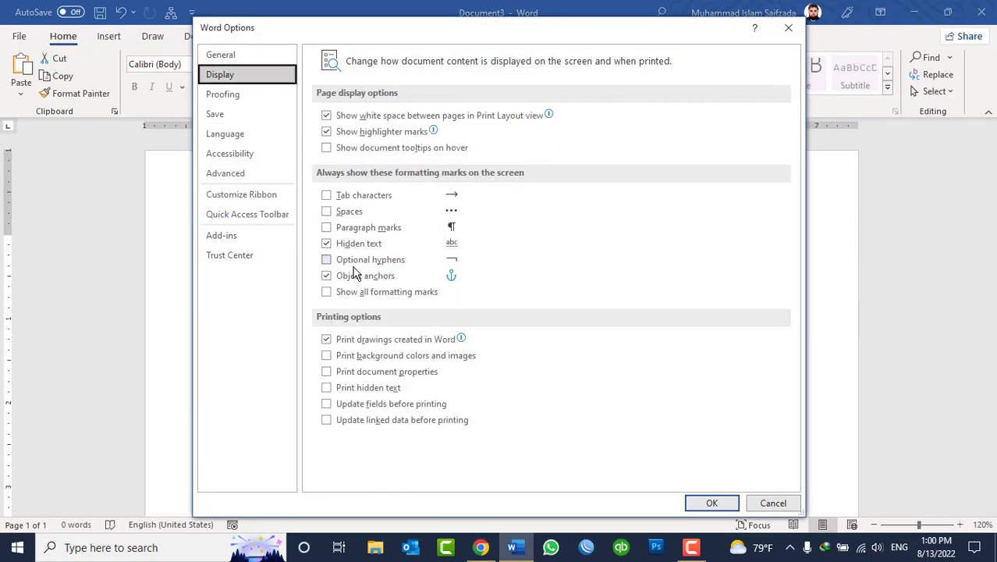
pyautogui.click(355, 278)
pyautogui.click(711, 502)
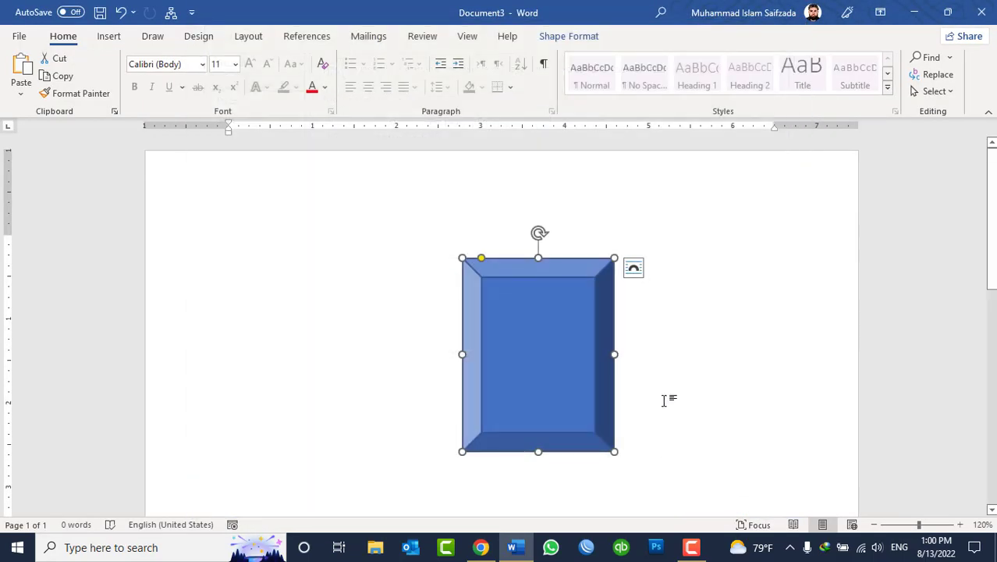
# - Delete the bevel shape and generate one paragraph of sample text
pyautogui.press('Delete')
pyautogui.write('=')
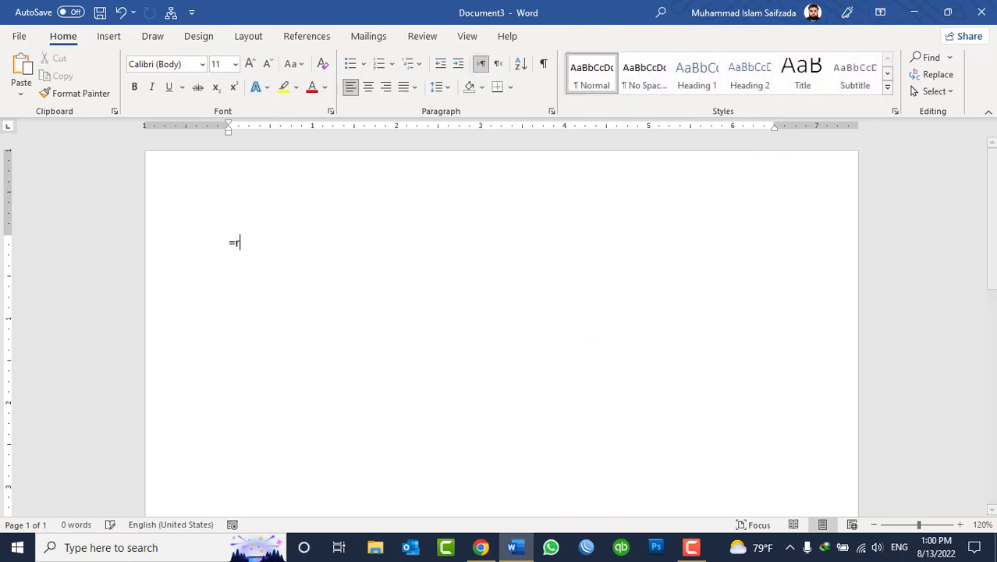
pyautogui.write('ra')
pyautogui.write('d(1')
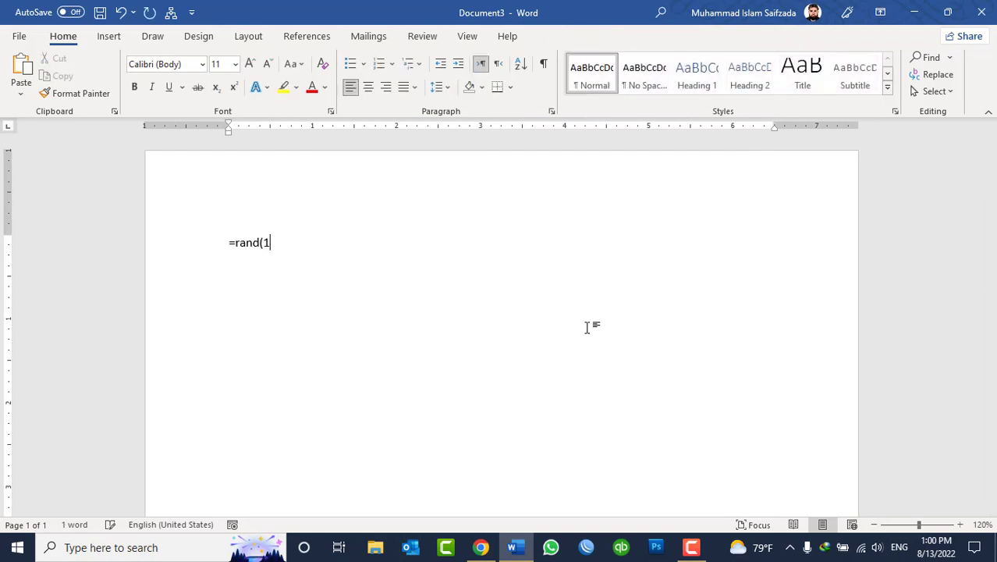
pyautogui.write(')')
pyautogui.press('Return')
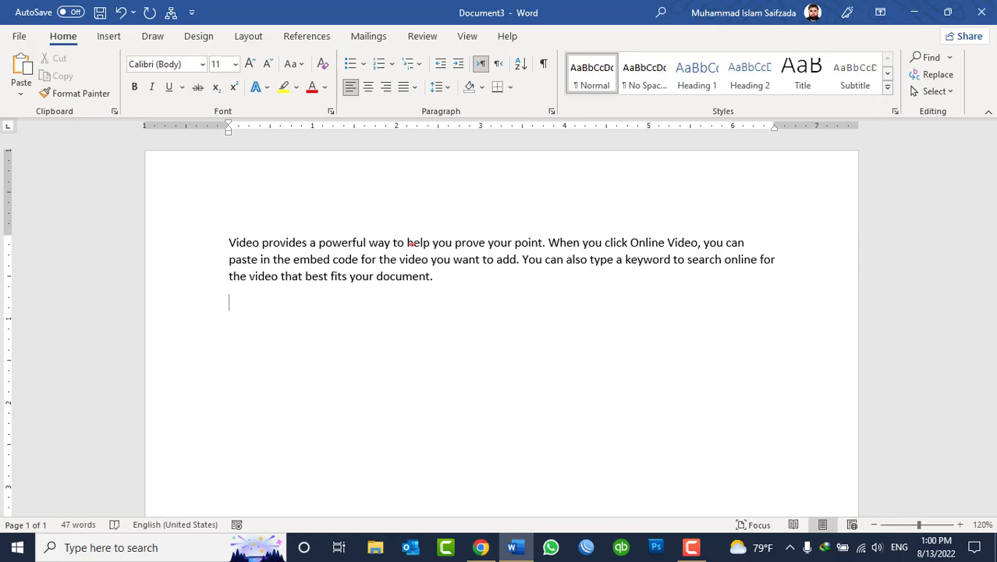
# - Type tab-separated Sname and Father Name headings with one row holding a name and father's name
pyautogui.press('Tab')
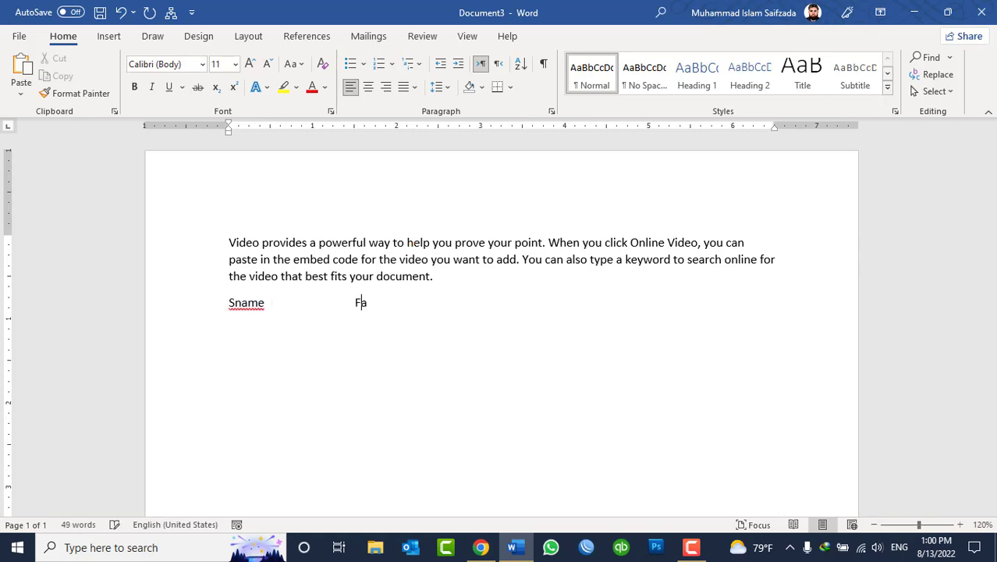
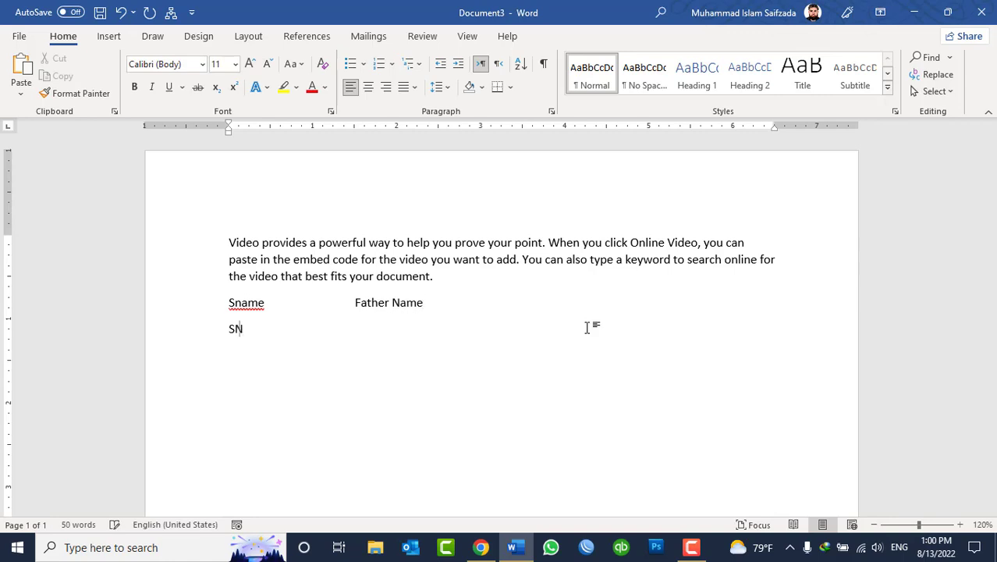
pyautogui.press('BackSpace')
pyautogui.press('BackSpace')
pyautogui.press('BackSpace')
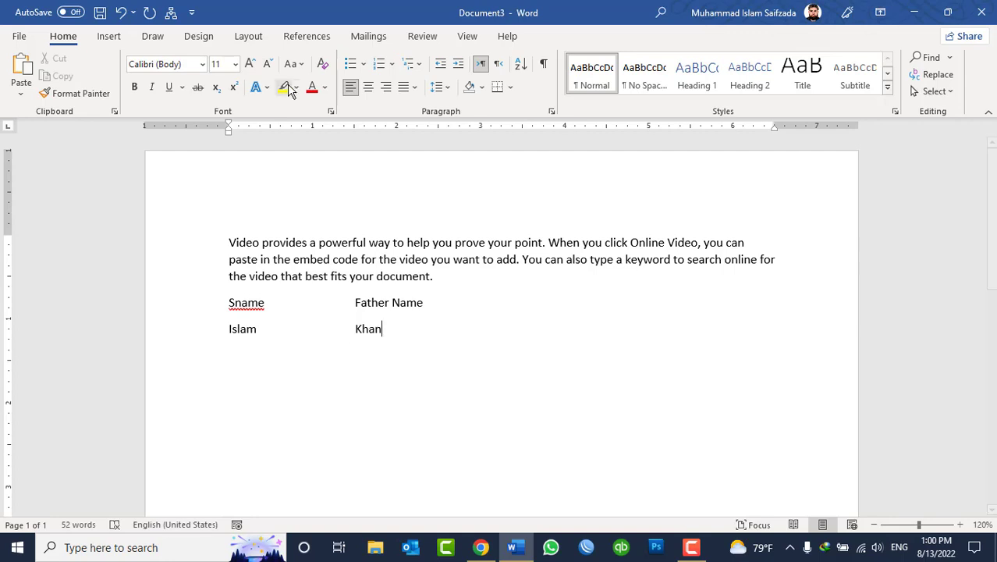
# - In Display options uncheck Hidden text and check Show all formatting marks, then select the tab marks
pyautogui.click(19, 36)
pyautogui.click(47, 507)
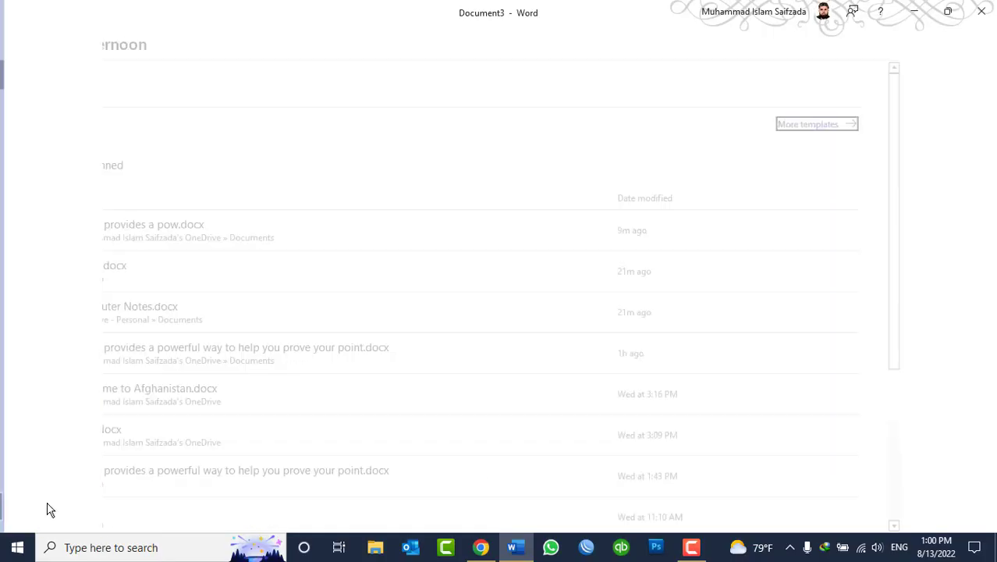
pyautogui.click(234, 74)
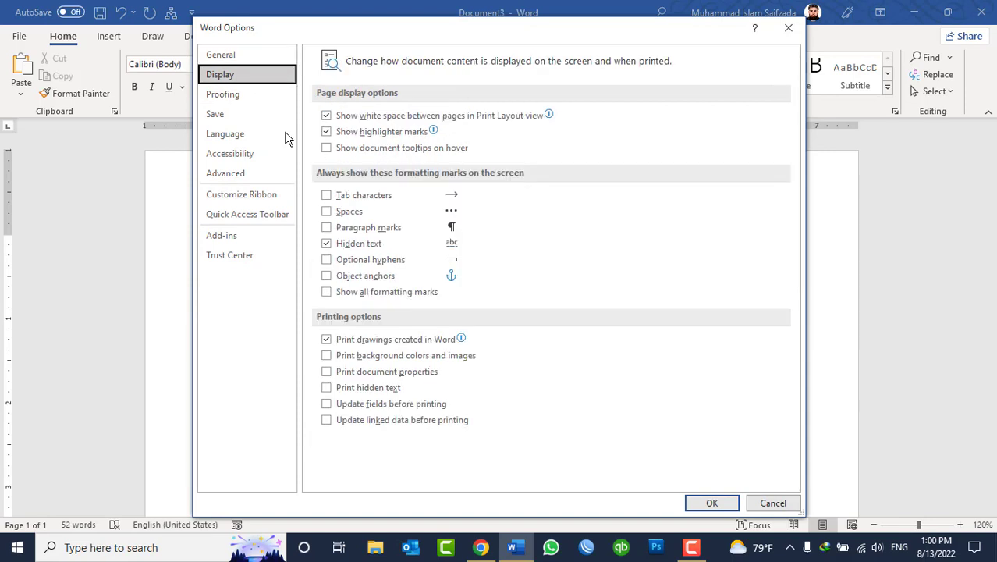
pyautogui.click(359, 244)
pyautogui.click(337, 294)
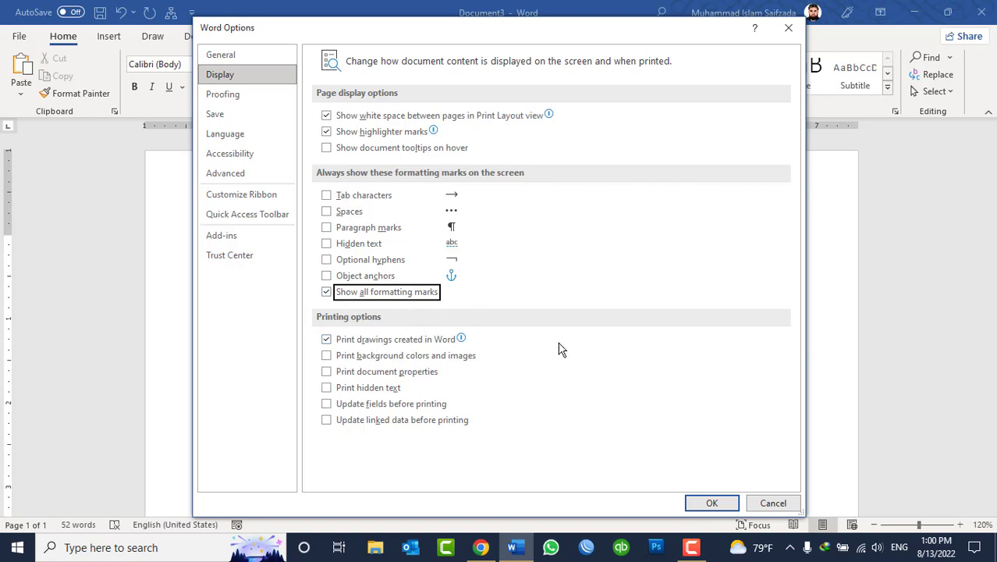
pyautogui.click(710, 504)
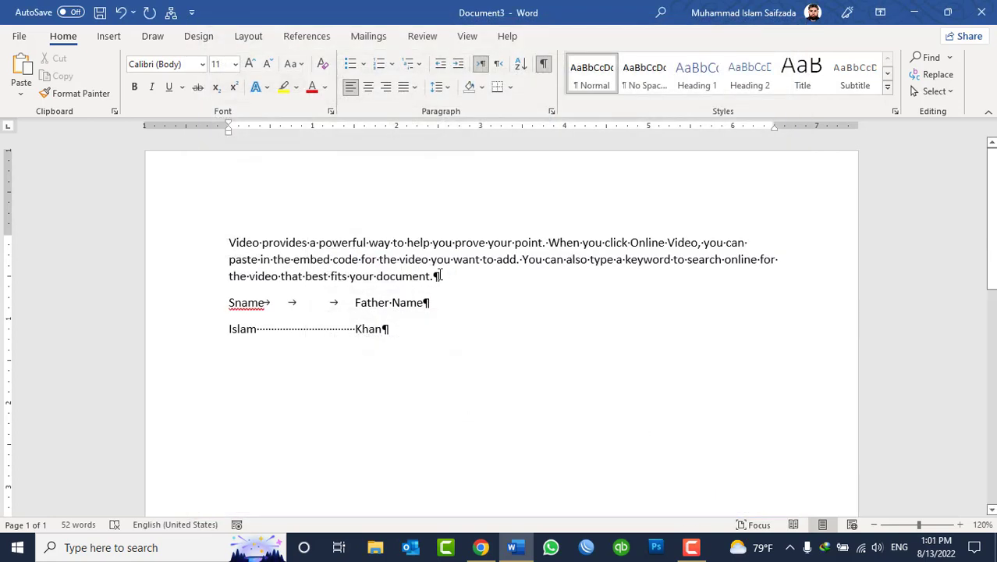
pyautogui.doubleClick(334, 329)
pyautogui.doubleClick(290, 303)
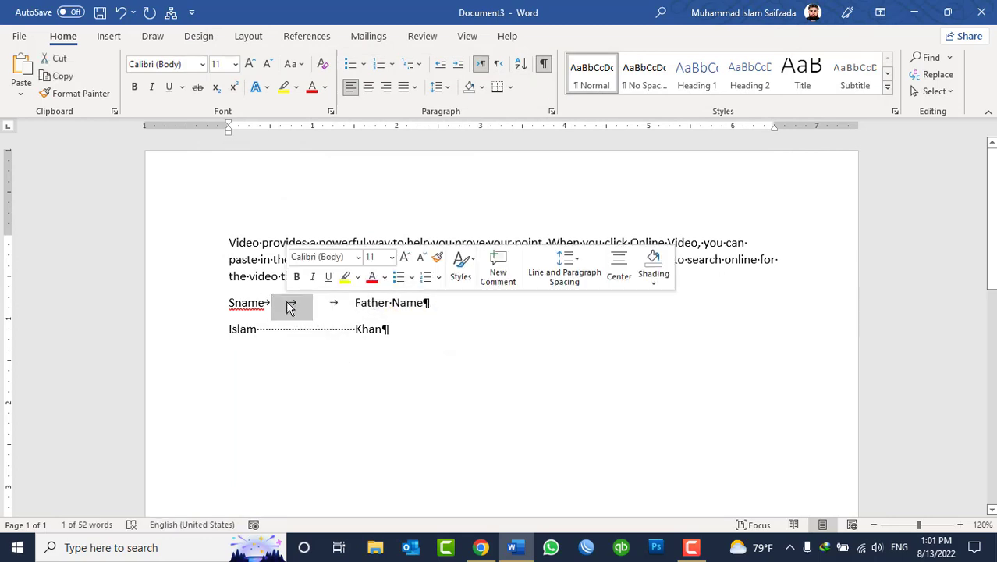